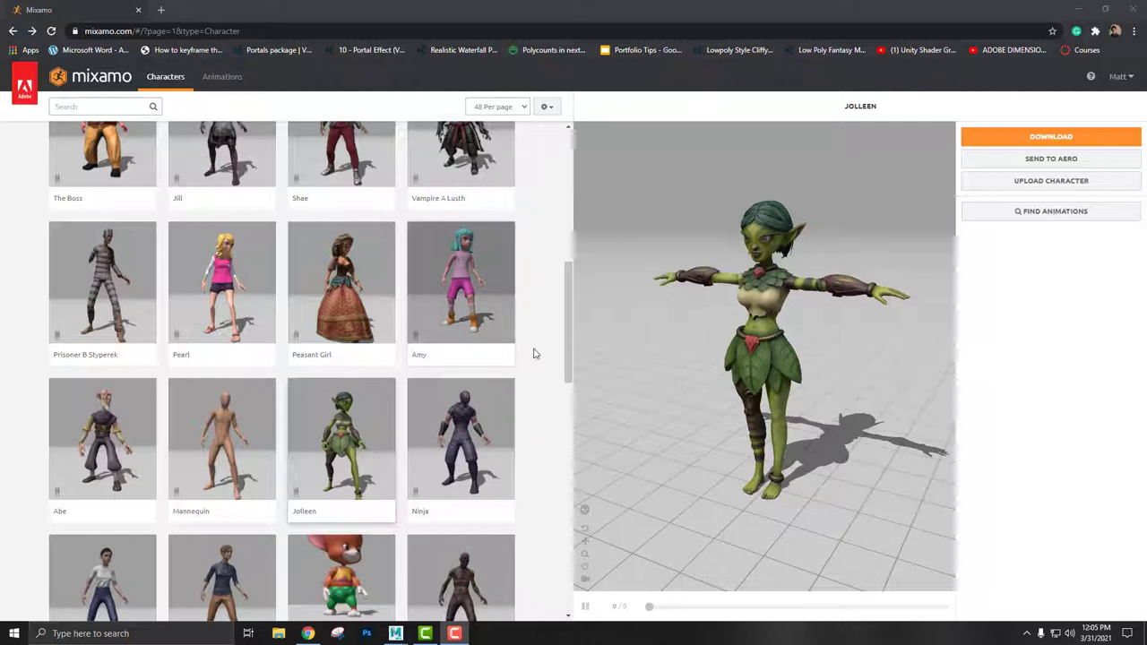
Replace Jolleen with Amy as the Mixamo character and turn her preview around
{"action": "left_click", "coordinate": [477, 301]}
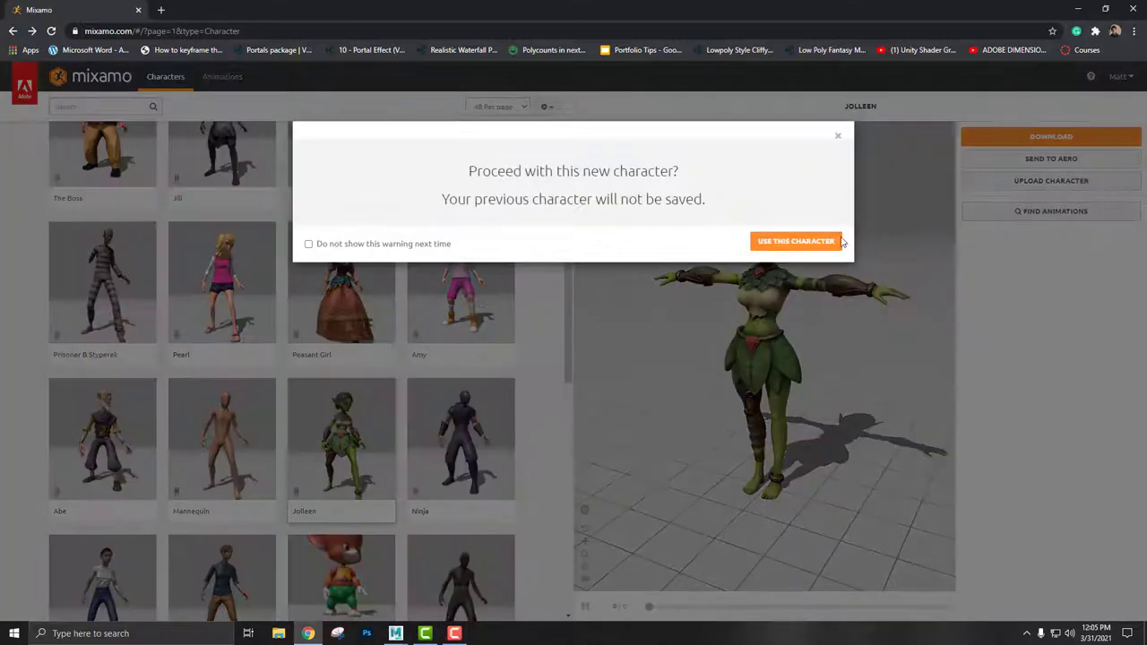
{"action": "left_click", "coordinate": [814, 244]}
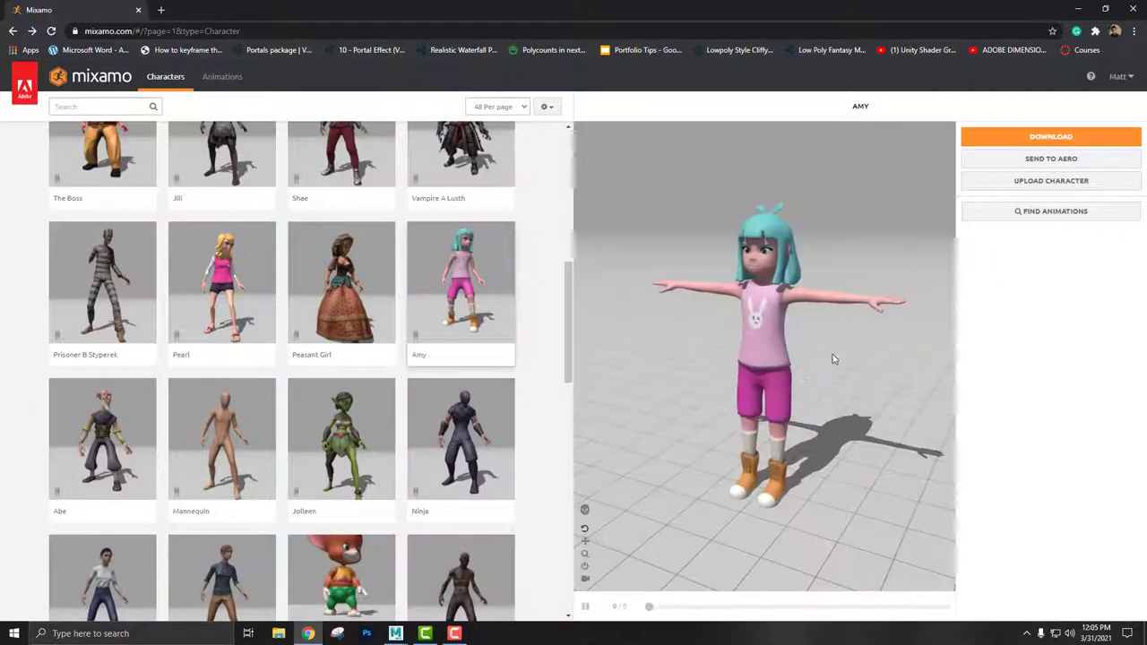
{"action": "mouse_move", "coordinate": [848, 383]}
{"action": "left_mouse_down"}
{"action": "mouse_move", "coordinate": [819, 380]}
{"action": "mouse_move", "coordinate": [922, 377]}
{"action": "mouse_move", "coordinate": [640, 378]}
{"action": "mouse_move", "coordinate": [823, 369]}
{"action": "left_mouse_up"}
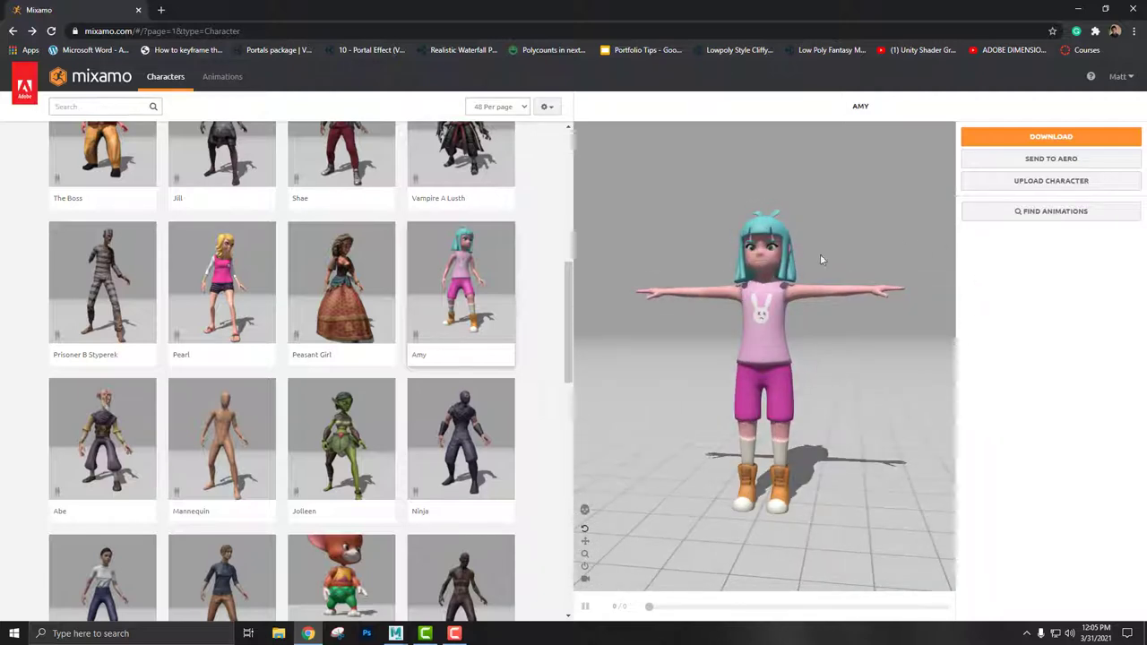
Download Amy as an FBX Binary T-pose file (Ch46_nonPBR.fbx) and show it in its folder
{"action": "left_click", "coordinate": [1049, 136]}
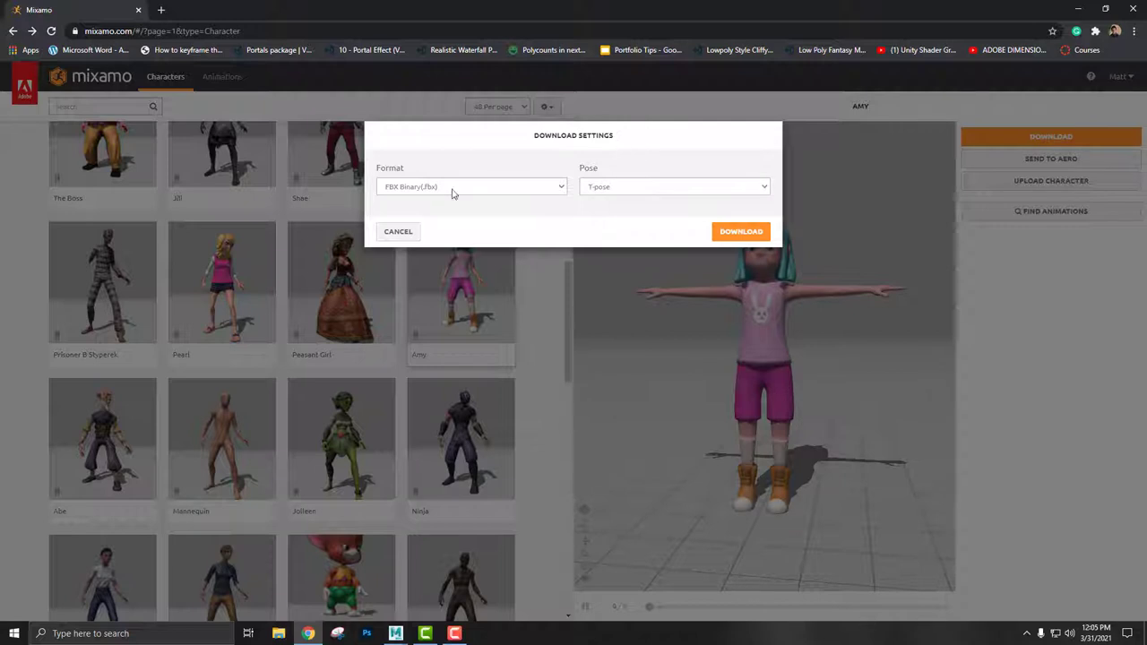
{"action": "left_click", "coordinate": [390, 192]}
{"action": "left_click", "coordinate": [391, 193]}
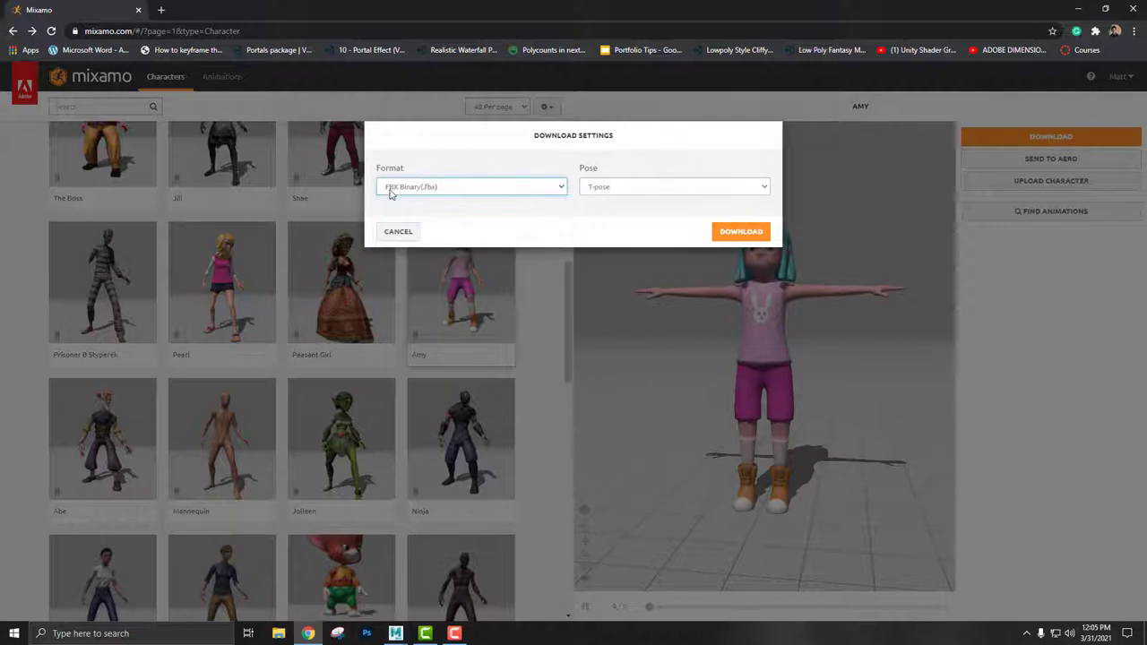
{"action": "left_click", "coordinate": [652, 188]}
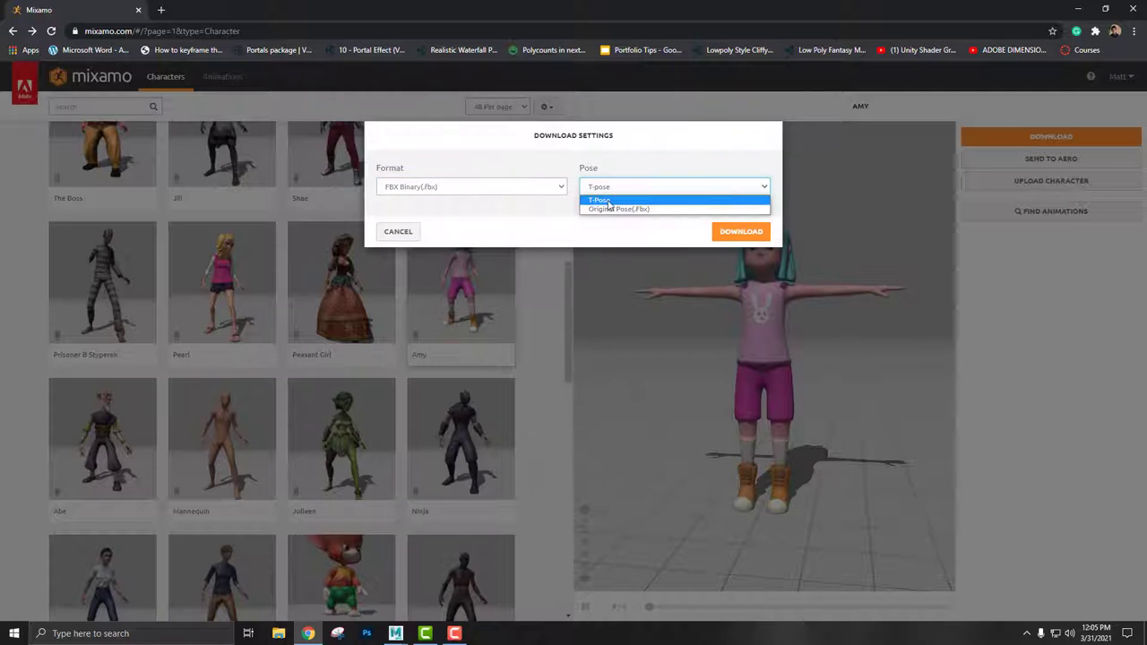
{"action": "left_click", "coordinate": [609, 201]}
{"action": "left_click", "coordinate": [709, 144]}
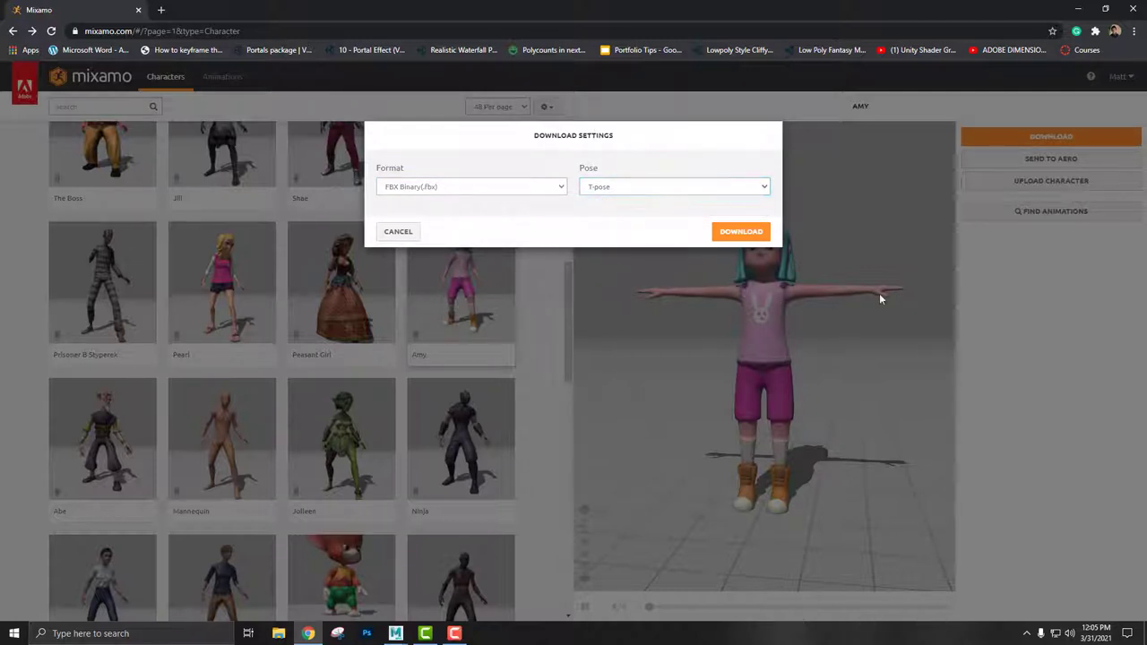
{"action": "left_click", "coordinate": [756, 234]}
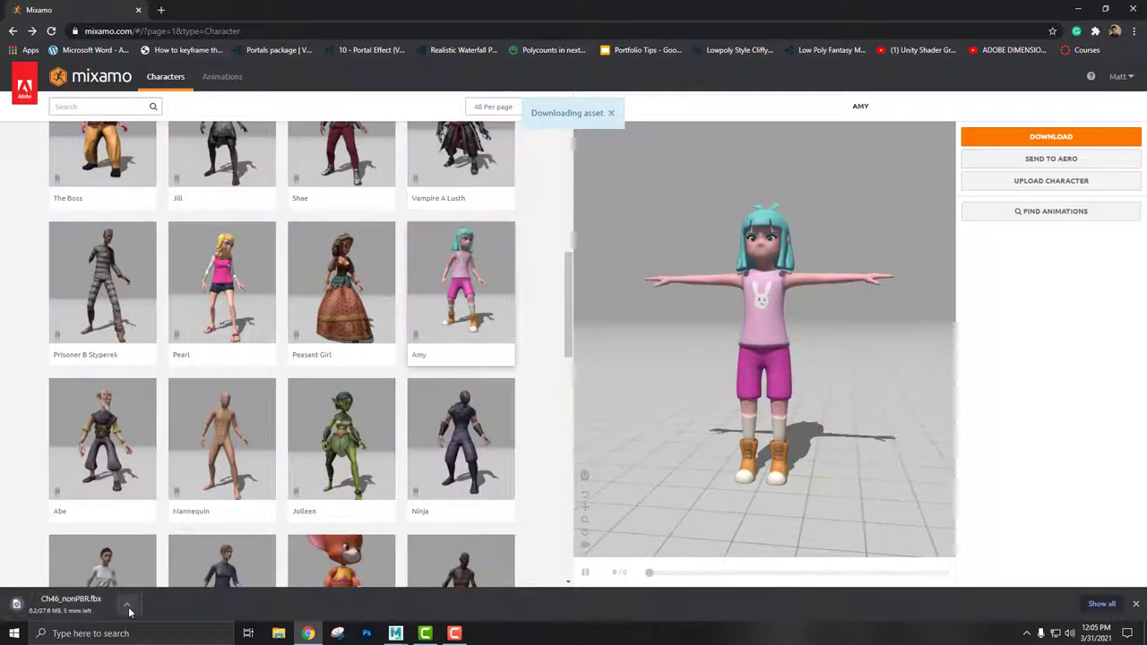
{"action": "left_click", "coordinate": [128, 607]}
{"action": "left_click", "coordinate": [174, 570]}
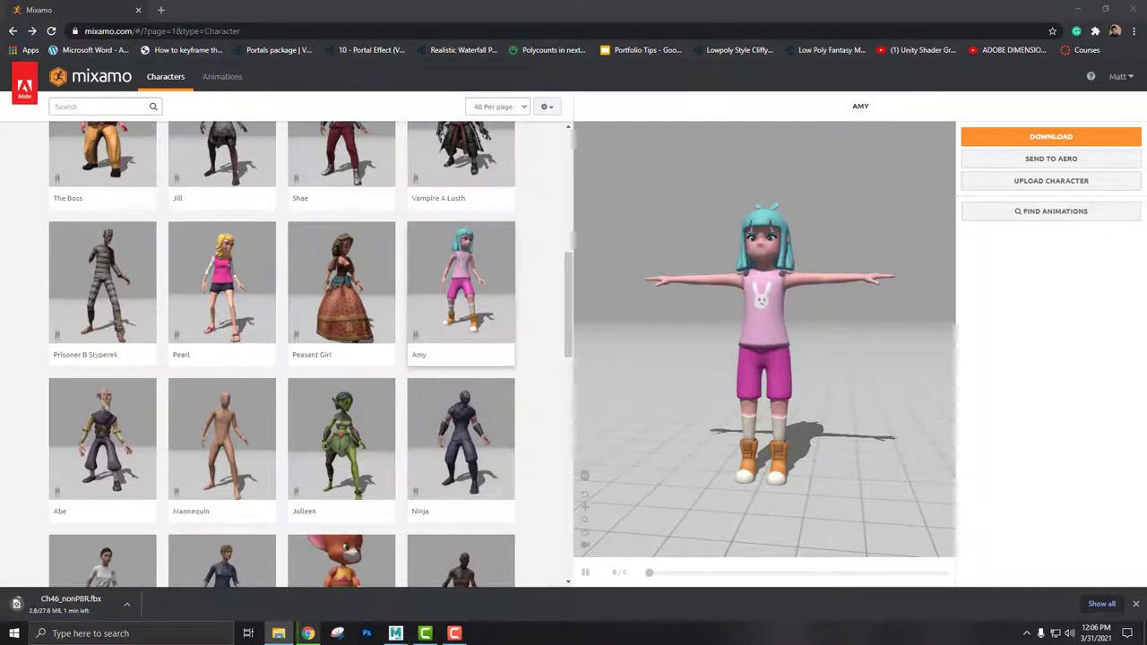
Back on Mixamo, scroll the character grid while Ch46_nonPBR.fbx finishes downloading
{"action": "key", "text": "alt+Tab"}
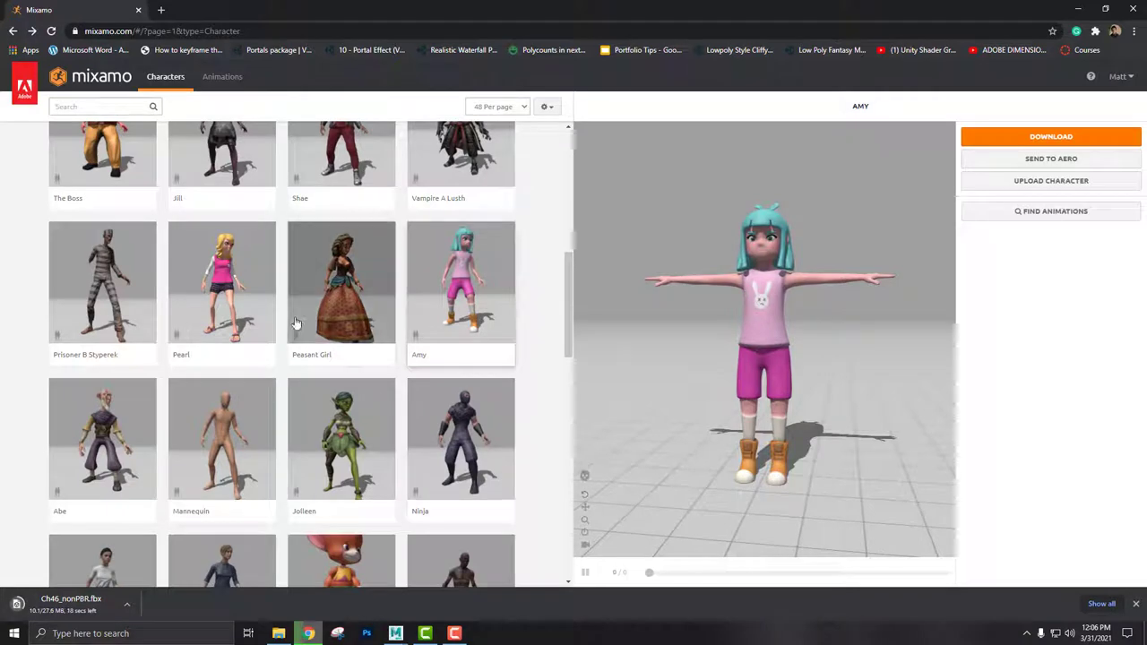
{"action": "scroll", "coordinate": [295, 320], "scroll_direction": "down", "scroll_amount": 6}
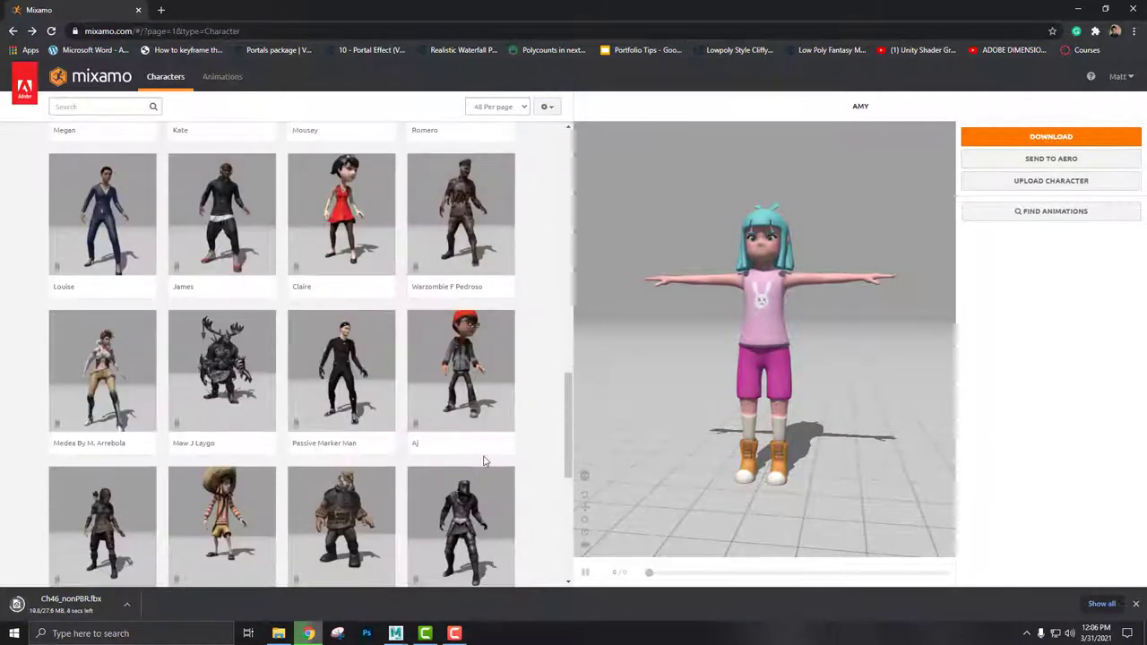
{"action": "scroll", "coordinate": [239, 401], "scroll_direction": "down", "scroll_amount": 4}
{"action": "scroll", "coordinate": [243, 403], "scroll_direction": "down", "scroll_amount": 1}
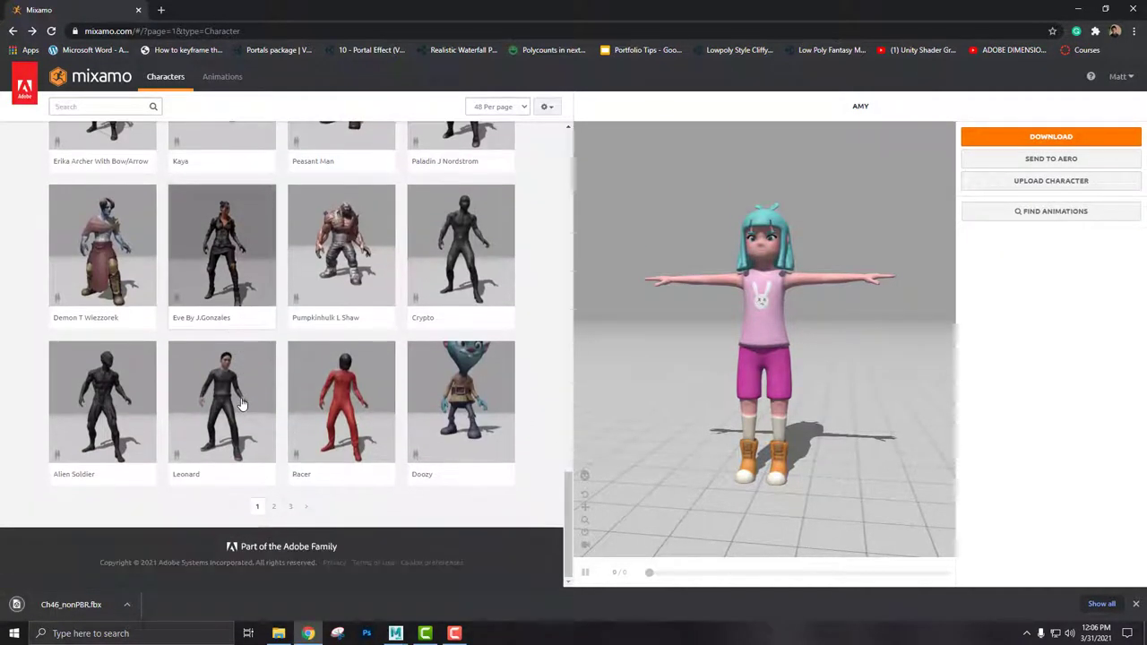
{"action": "scroll", "coordinate": [447, 410], "scroll_direction": "up", "scroll_amount": 4}
{"action": "scroll", "coordinate": [446, 410], "scroll_direction": "up", "scroll_amount": 2}
{"action": "scroll", "coordinate": [358, 448], "scroll_direction": "up", "scroll_amount": 2}
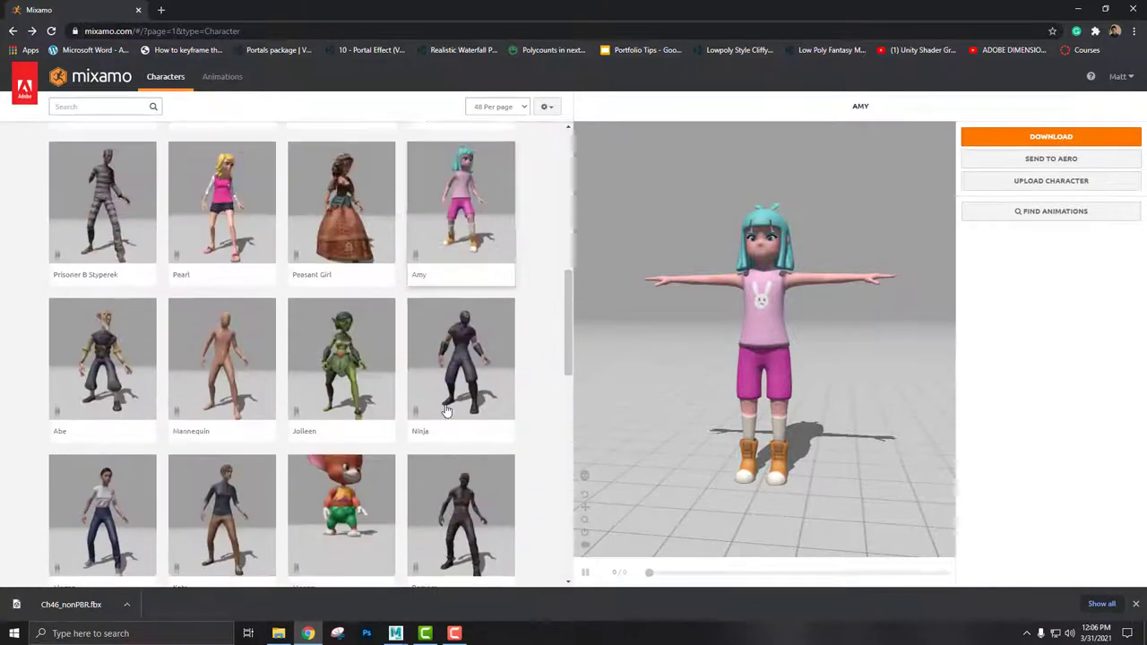
{"action": "scroll", "coordinate": [269, 493], "scroll_direction": "up", "scroll_amount": 2}
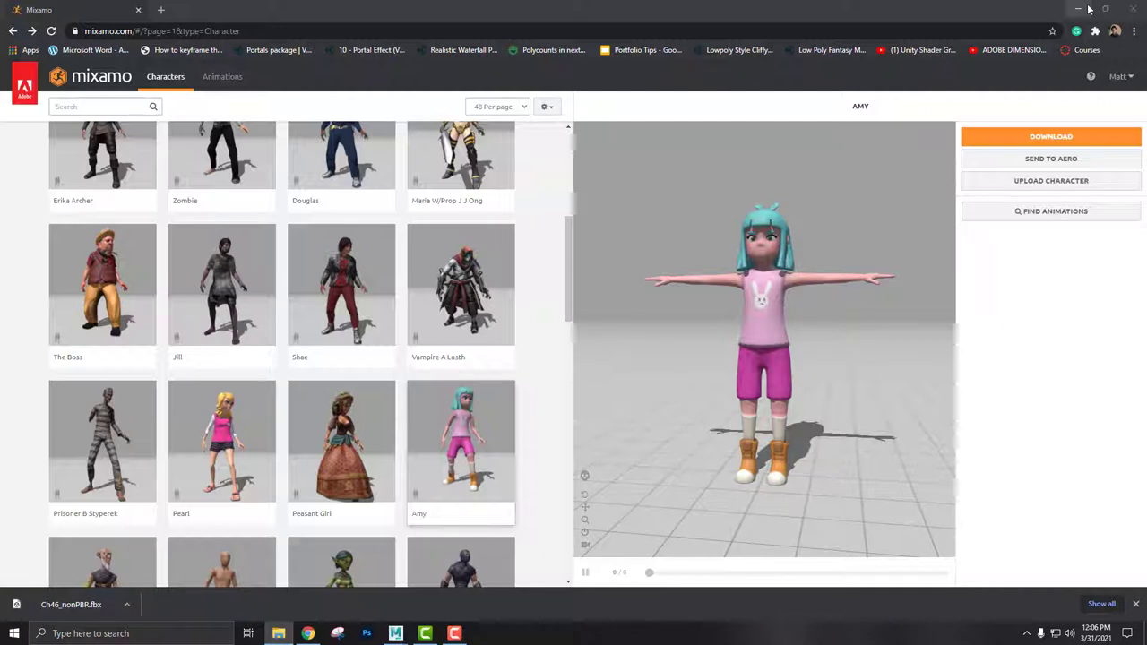
{"action": "mouse_move", "coordinate": [396, 634]}
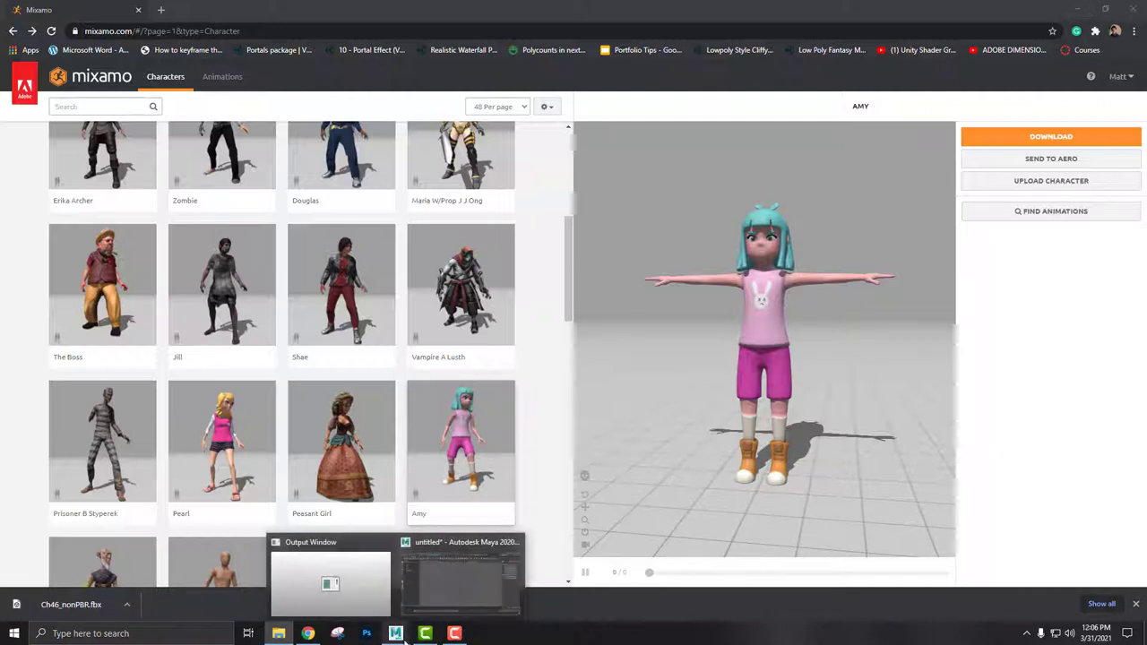
Import Ch46_nonPBR.fbx from the Downloads folder into the empty Maya scene
{"action": "left_click", "coordinate": [474, 590]}
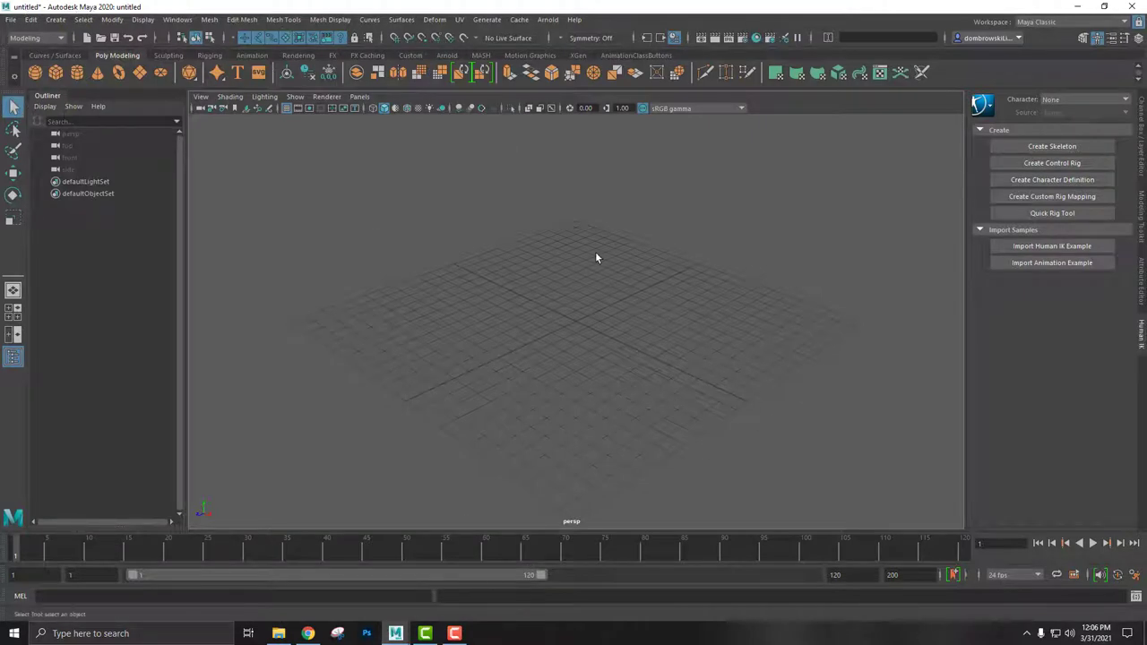
{"action": "mouse_move", "coordinate": [597, 254]}
{"action": "left_mouse_down", "text": "alt"}
{"action": "mouse_move", "coordinate": [586, 254]}
{"action": "mouse_move", "coordinate": [597, 225]}
{"action": "mouse_move", "coordinate": [596, 267]}
{"action": "left_mouse_up", "text": "alt"}
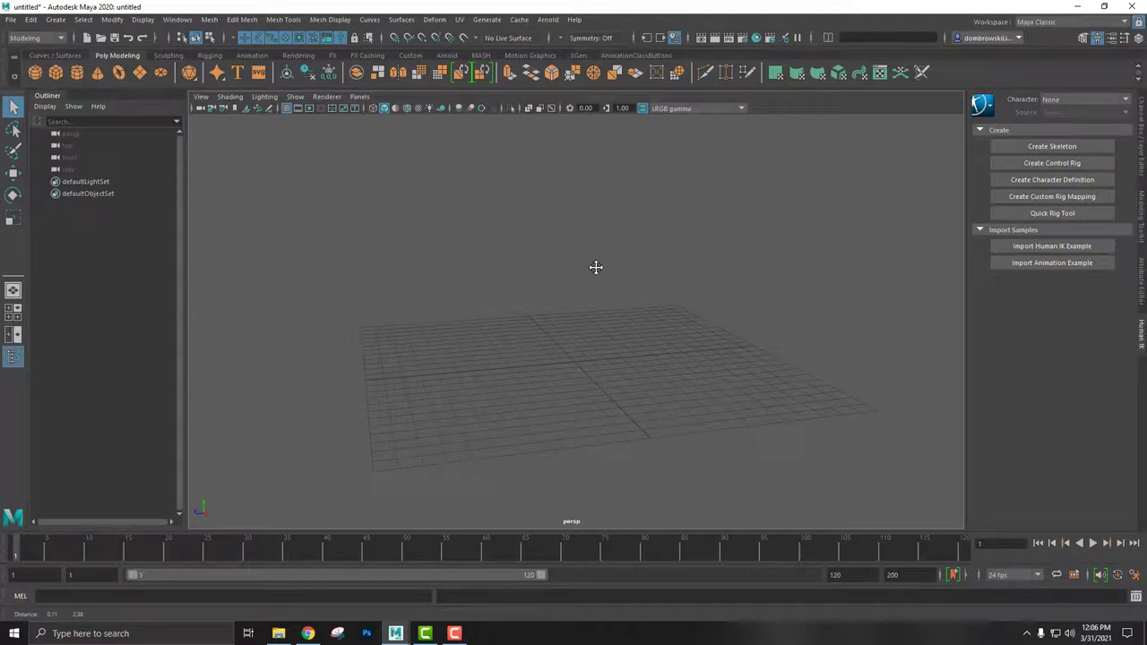
{"action": "left_click", "coordinate": [10, 19]}
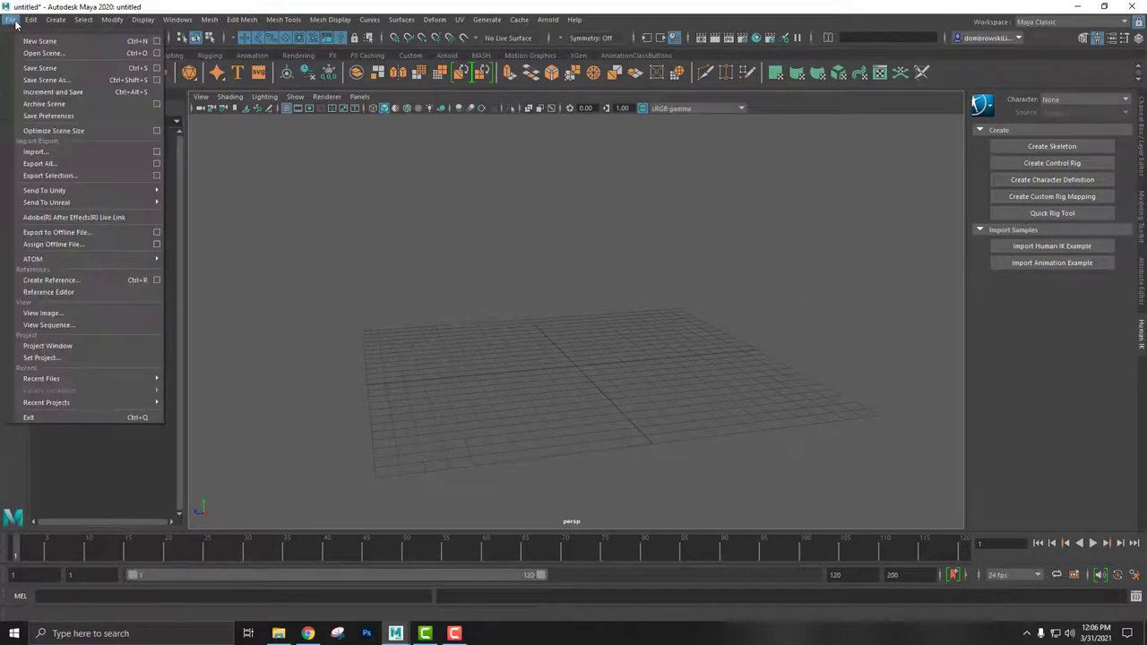
{"action": "left_click", "coordinate": [38, 151]}
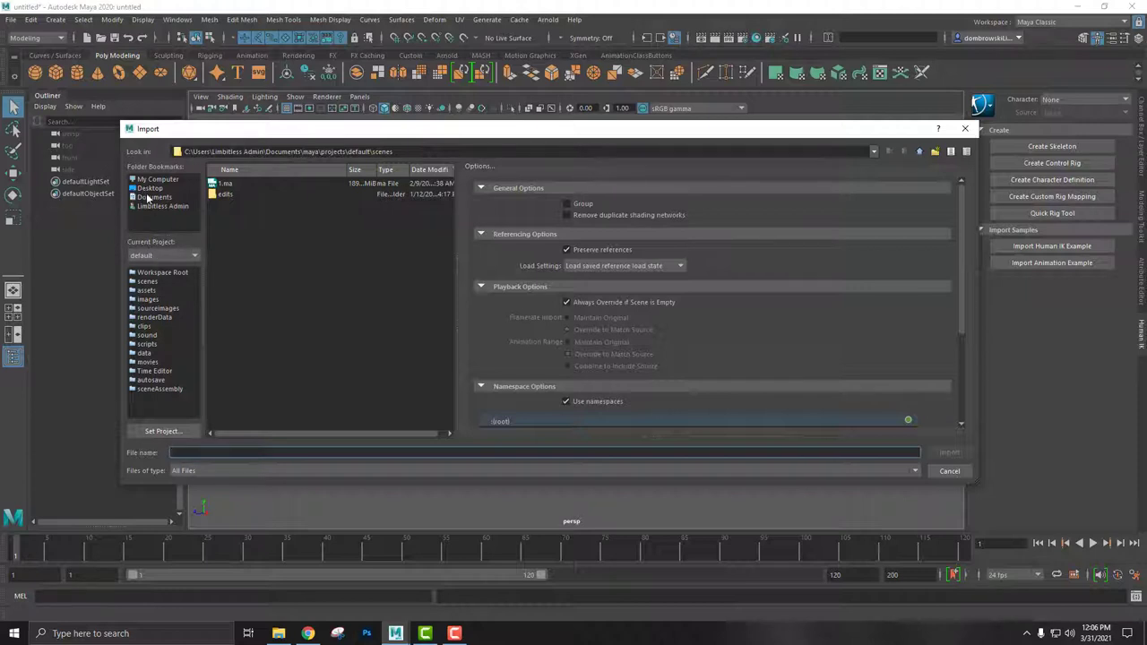
{"action": "left_click", "coordinate": [155, 180]}
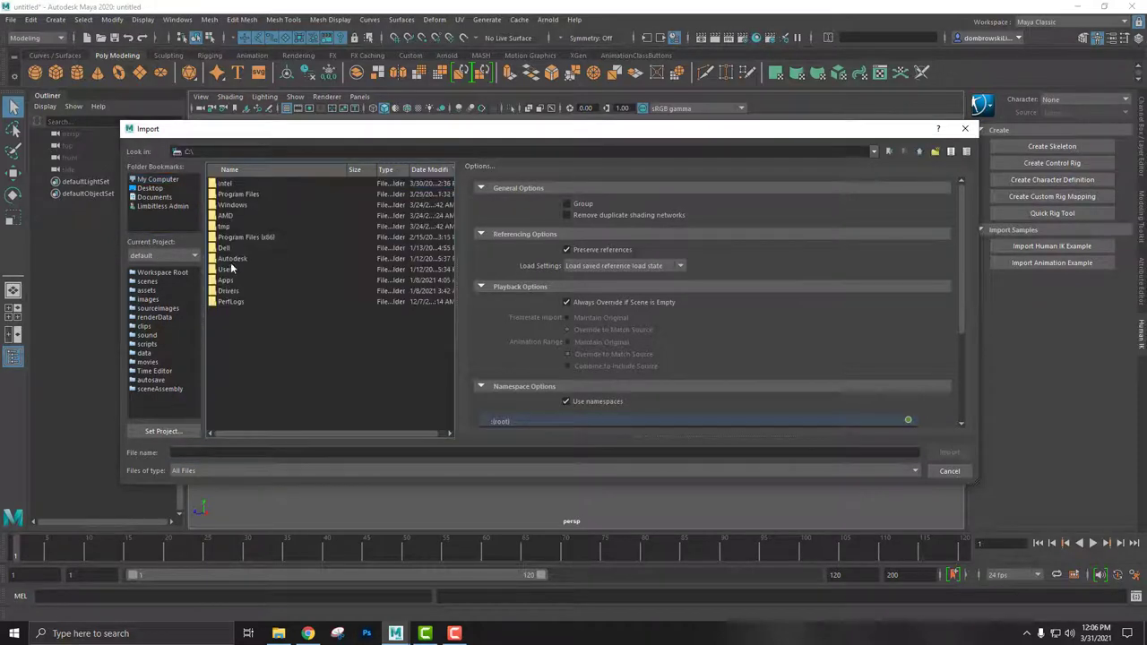
{"action": "left_click", "coordinate": [151, 197]}
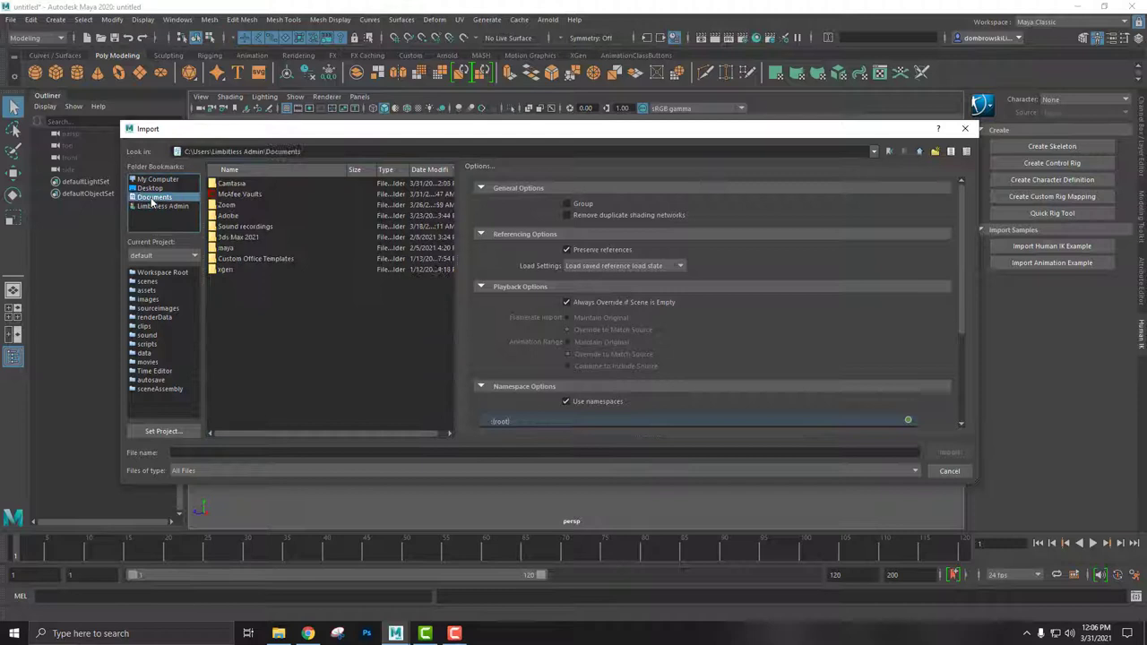
{"action": "left_click", "coordinate": [164, 207]}
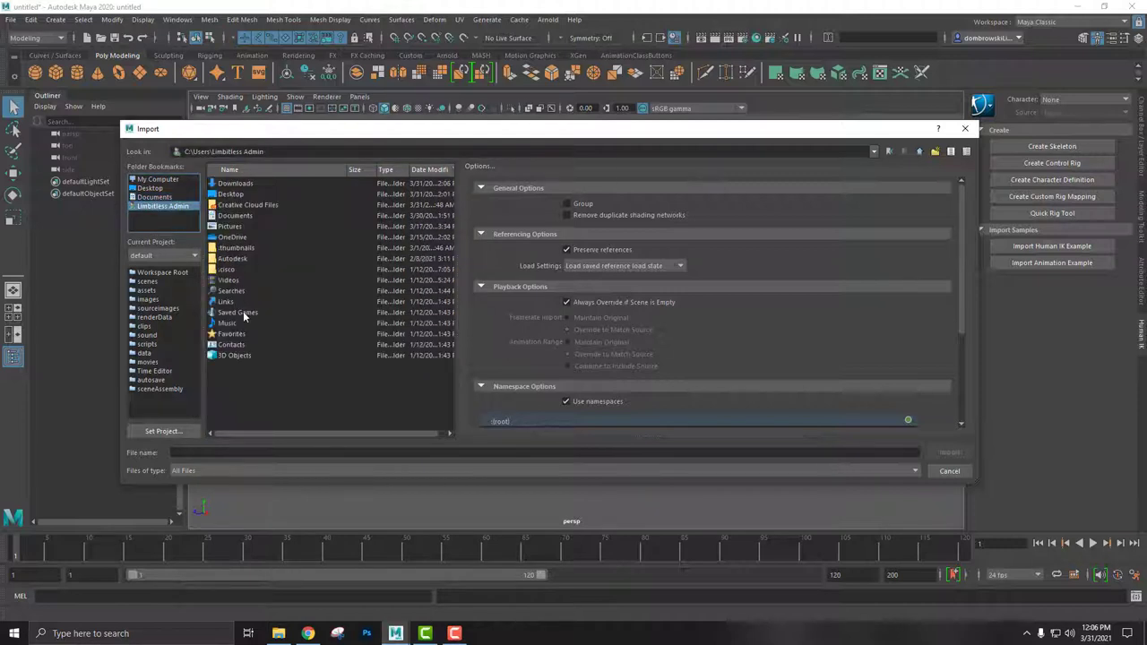
{"action": "double_click", "coordinate": [235, 183]}
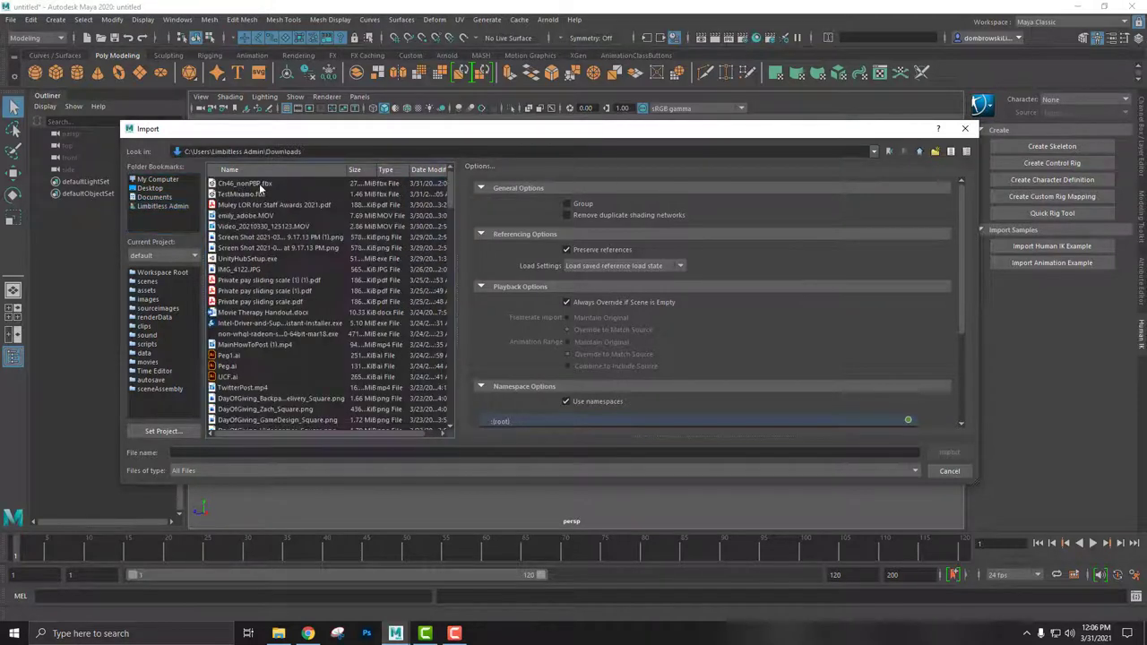
{"action": "left_click", "coordinate": [242, 184]}
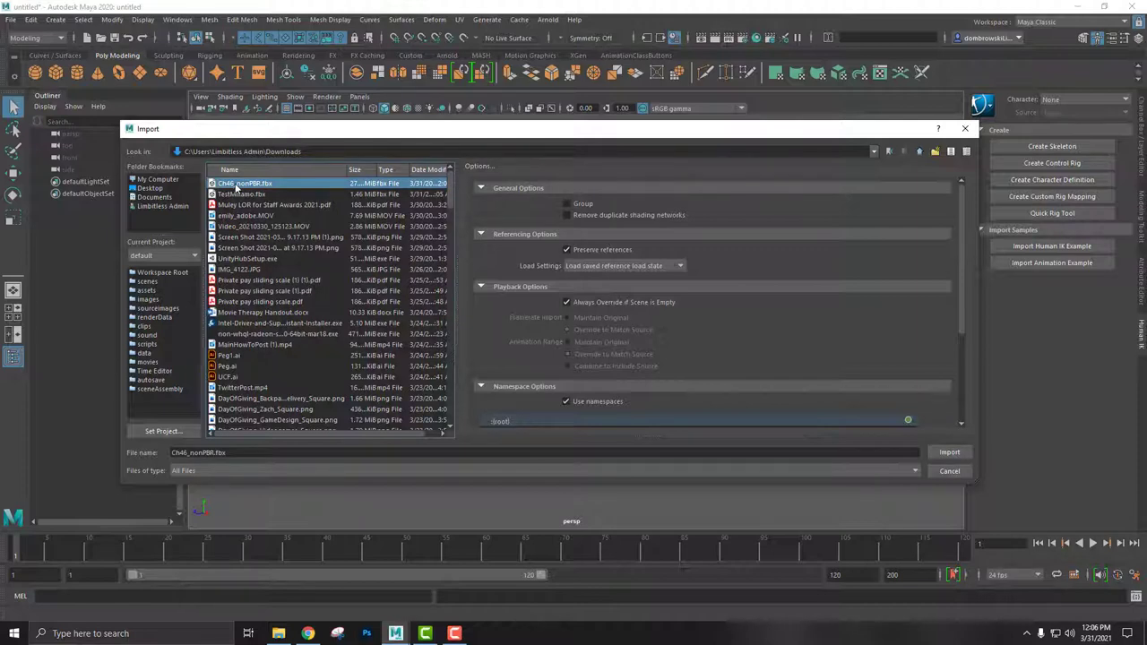
{"action": "double_click", "coordinate": [237, 186]}
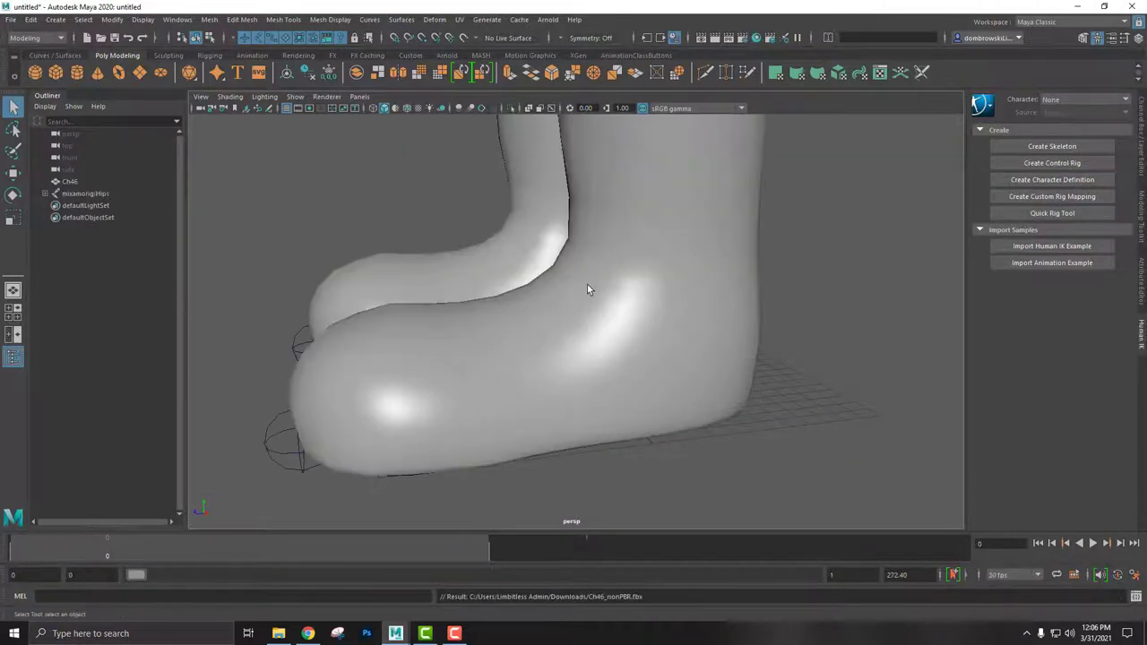
Frame Amy in wireframe view and test-rotate her Spine2 joint
{"action": "key", "text": "f"}
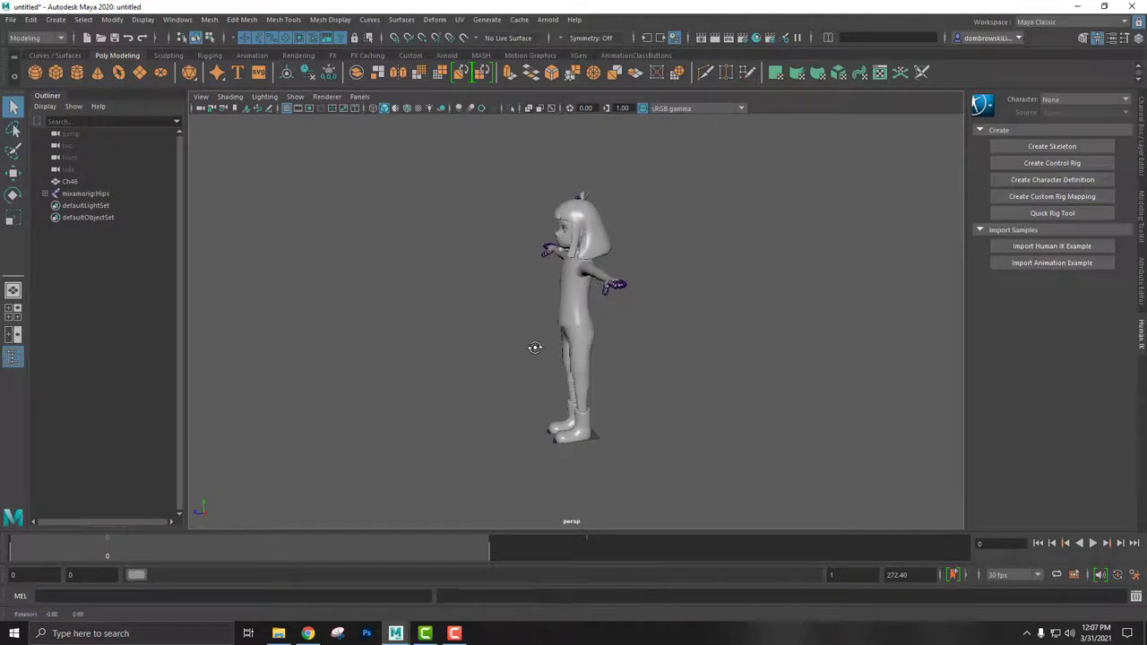
{"action": "mouse_move", "coordinate": [534, 348]}
{"action": "left_mouse_down", "text": "alt"}
{"action": "mouse_move", "coordinate": [671, 333]}
{"action": "mouse_move", "coordinate": [609, 323]}
{"action": "mouse_move", "coordinate": [645, 341]}
{"action": "mouse_move", "coordinate": [617, 339]}
{"action": "mouse_move", "coordinate": [738, 328]}
{"action": "mouse_move", "coordinate": [702, 391]}
{"action": "mouse_move", "coordinate": [649, 336]}
{"action": "mouse_move", "coordinate": [756, 322]}
{"action": "mouse_move", "coordinate": [661, 353]}
{"action": "mouse_move", "coordinate": [634, 326]}
{"action": "left_mouse_up", "text": "alt"}
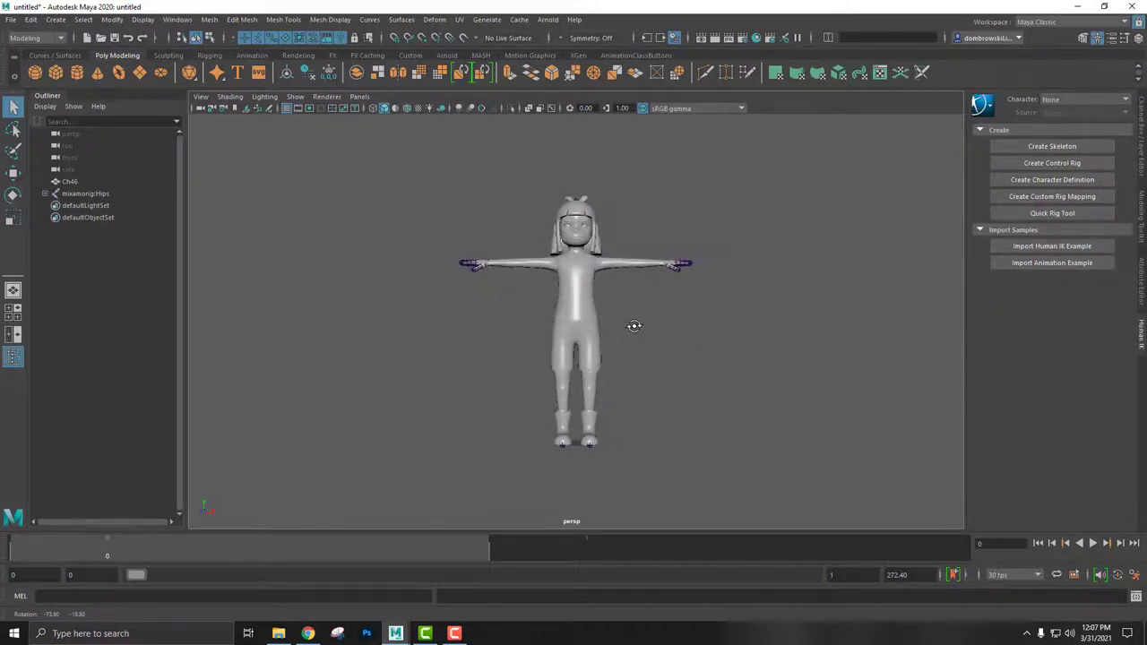
{"action": "key", "text": "4"}
{"action": "scroll", "coordinate": [590, 331], "scroll_direction": "up", "scroll_amount": 3}
{"action": "scroll", "coordinate": [578, 333], "scroll_direction": "up", "scroll_amount": 3}
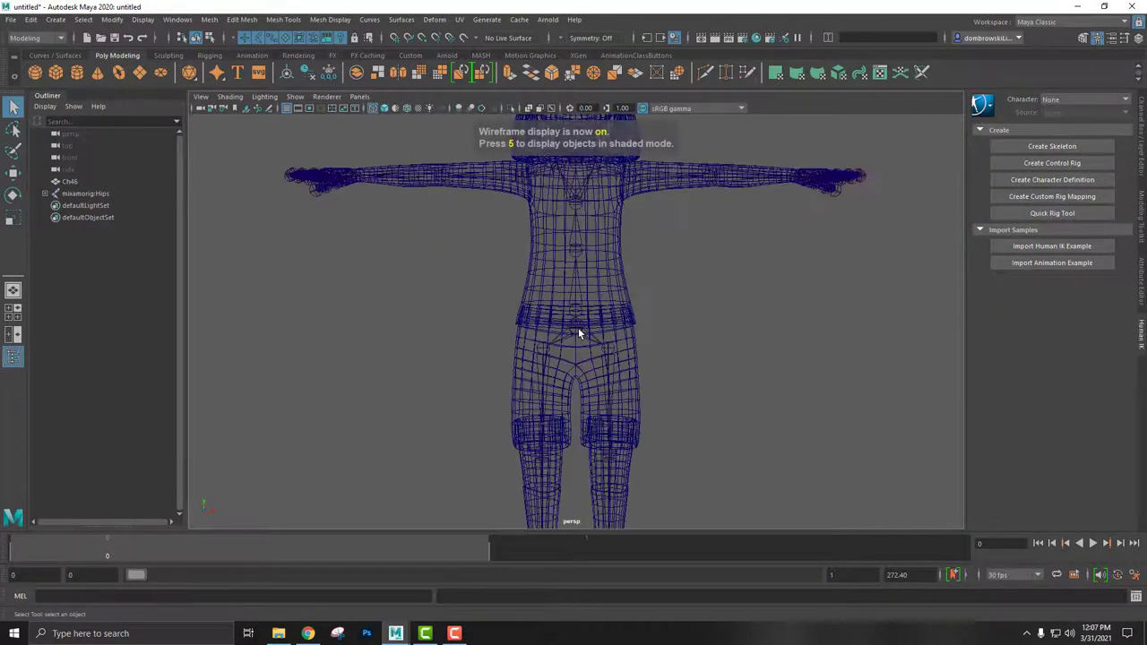
{"action": "left_click", "coordinate": [578, 333]}
{"action": "mouse_move", "coordinate": [723, 353]}
{"action": "left_mouse_down", "text": "alt"}
{"action": "mouse_move", "coordinate": [789, 359]}
{"action": "mouse_move", "coordinate": [723, 371]}
{"action": "left_mouse_up", "text": "alt"}
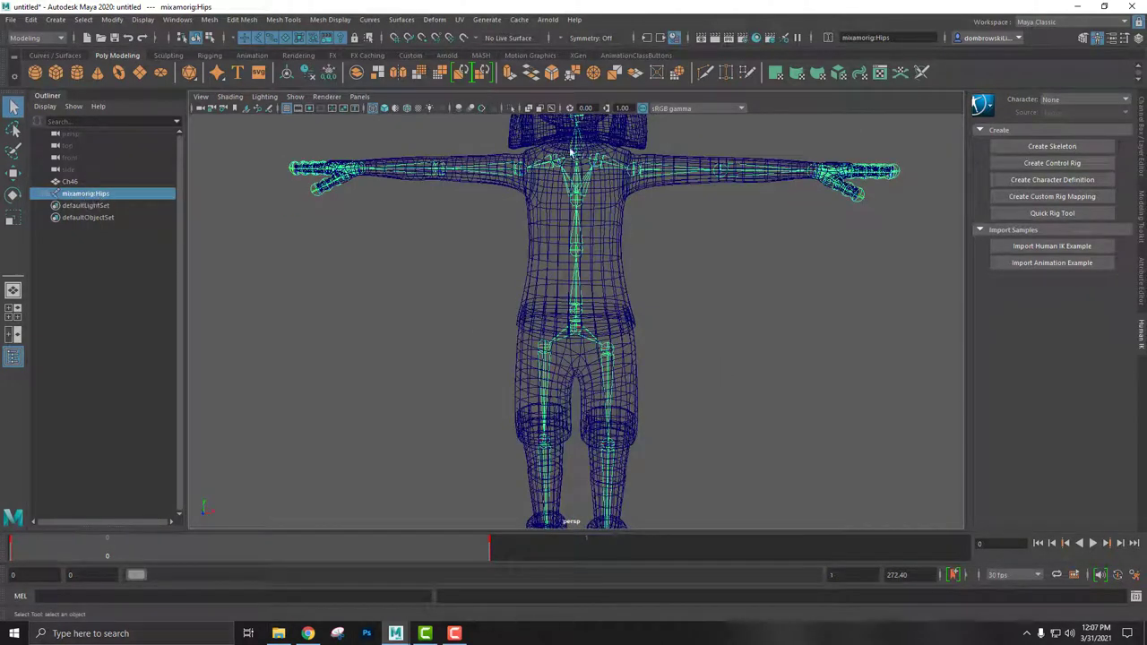
{"action": "scroll", "coordinate": [579, 205], "scroll_direction": "down", "scroll_amount": 3}
{"action": "left_click", "coordinate": [578, 205]}
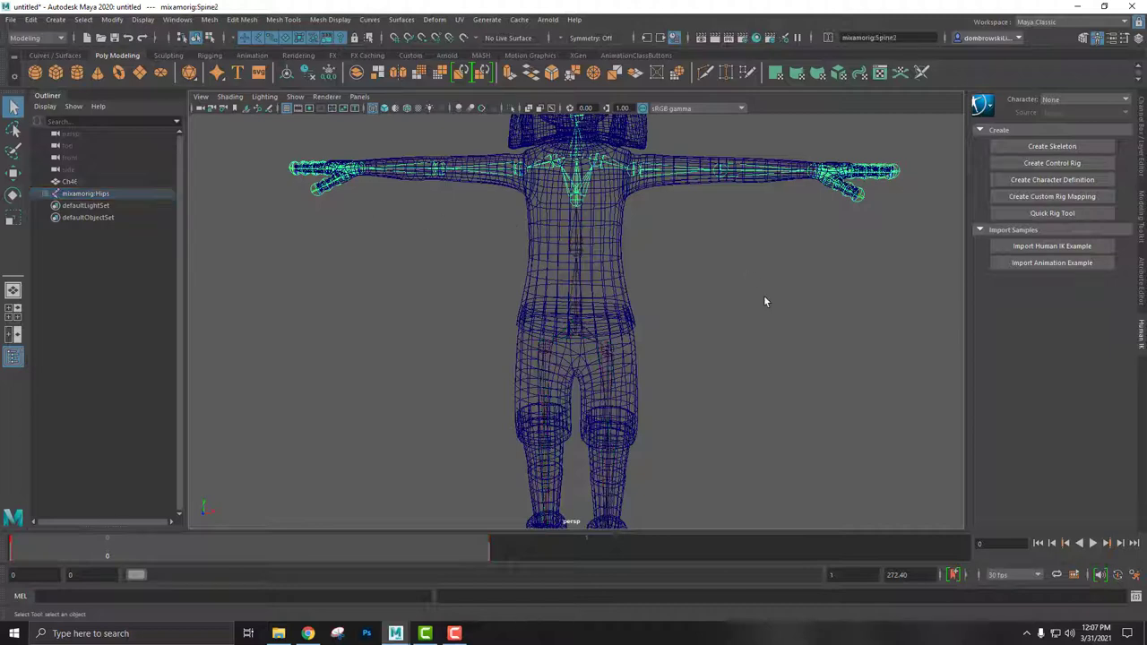
{"action": "mouse_move", "coordinate": [763, 299]}
{"action": "left_mouse_down", "text": "alt"}
{"action": "mouse_move", "coordinate": [699, 302]}
{"action": "mouse_move", "coordinate": [723, 299]}
{"action": "mouse_move", "coordinate": [575, 221]}
{"action": "mouse_move", "coordinate": [605, 215]}
{"action": "mouse_move", "coordinate": [676, 261]}
{"action": "mouse_move", "coordinate": [671, 277]}
{"action": "mouse_move", "coordinate": [675, 228]}
{"action": "mouse_move", "coordinate": [684, 249]}
{"action": "mouse_move", "coordinate": [666, 295]}
{"action": "left_mouse_up", "text": "alt"}
{"action": "key", "text": "r"}
{"action": "key", "text": "e"}
{"action": "left_click", "coordinate": [605, 215]}
Bend the left arm, undo back to T-pose, and show the mesh shaded
{"action": "left_click", "coordinate": [615, 220]}
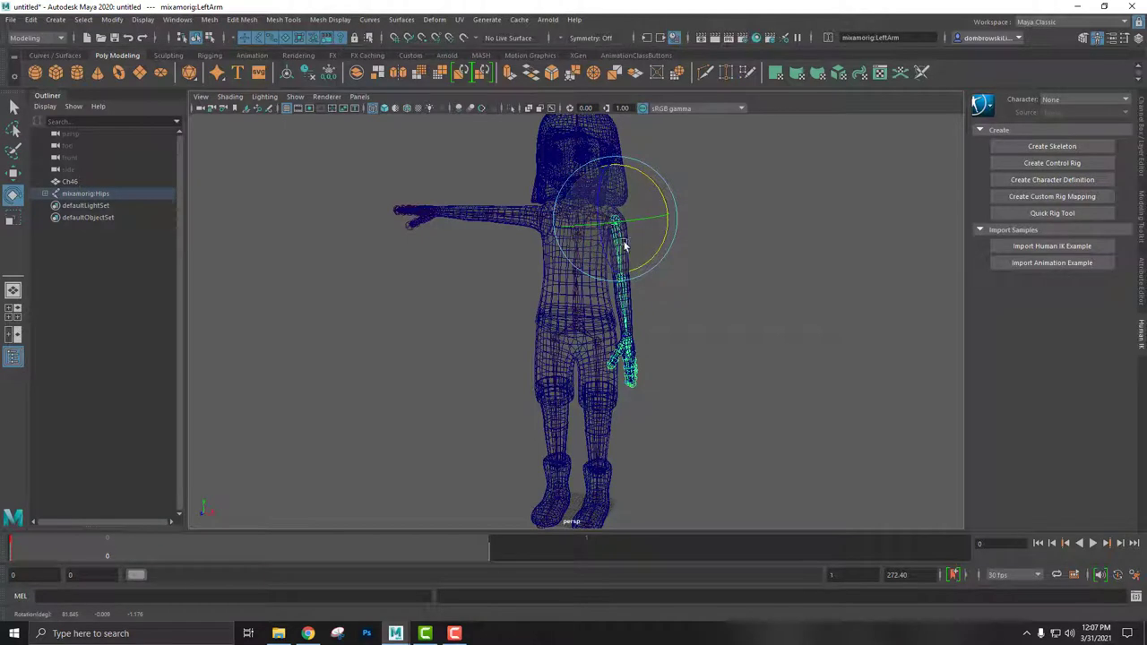
{"action": "key", "text": "ctrl+z"}
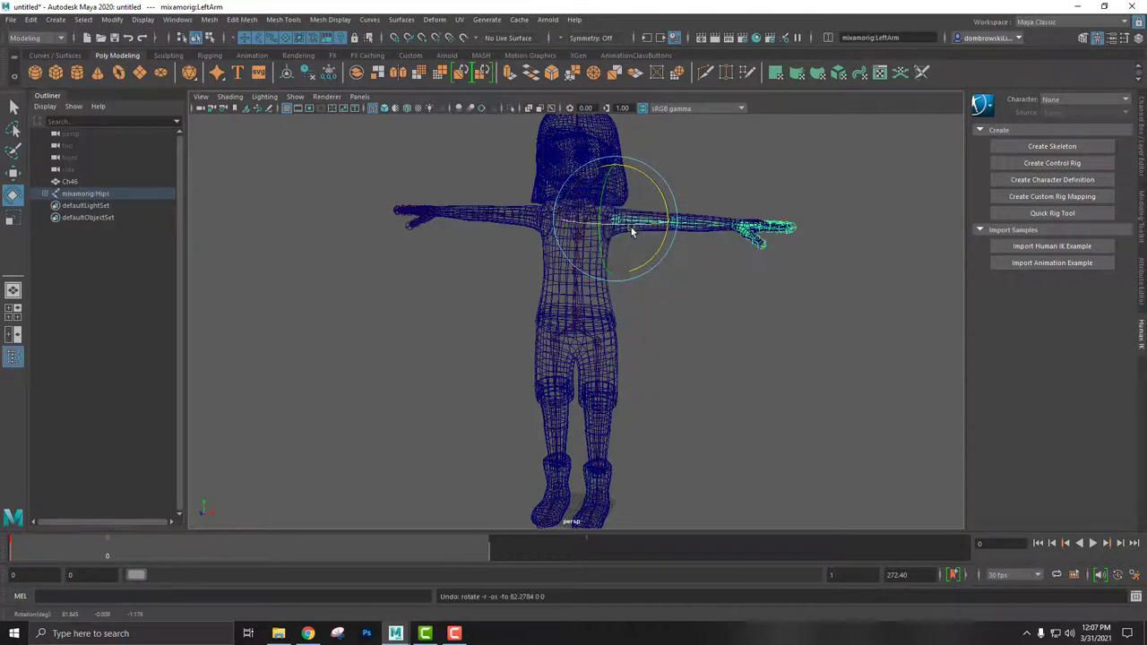
{"action": "key", "text": "5"}
{"action": "mouse_move", "coordinate": [630, 225]}
{"action": "left_mouse_down"}
{"action": "mouse_move", "coordinate": [666, 208]}
{"action": "mouse_move", "coordinate": [666, 269]}
{"action": "left_mouse_up"}
{"action": "key", "text": "ctrl+z"}
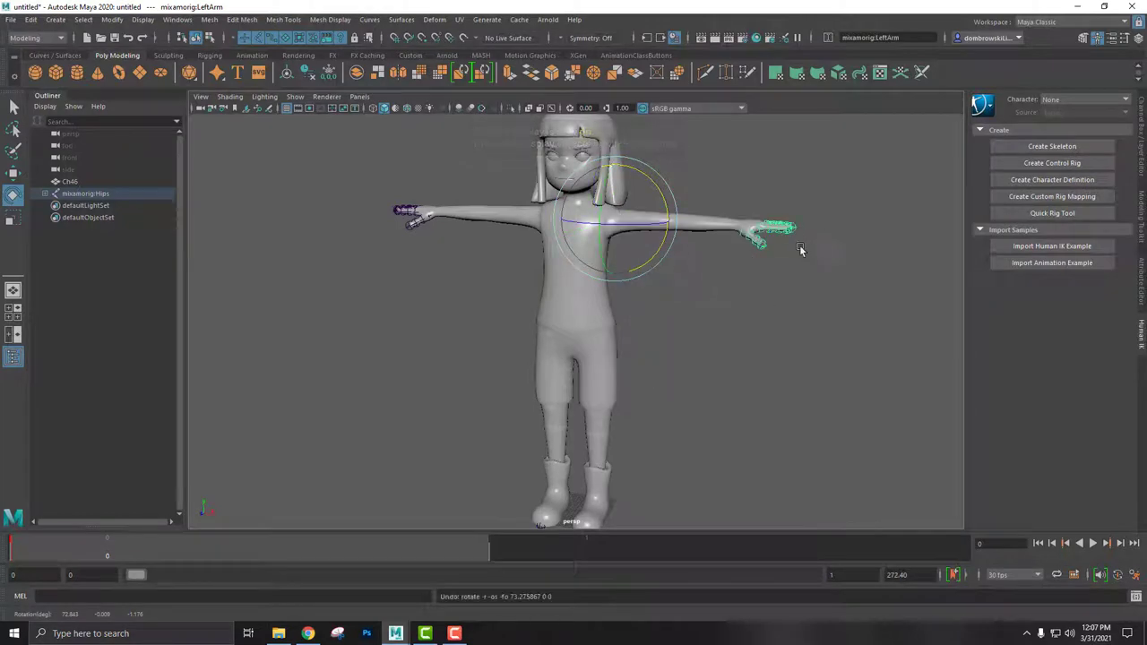
{"action": "mouse_move", "coordinate": [802, 248]}
{"action": "left_mouse_down", "text": "alt"}
{"action": "mouse_move", "coordinate": [819, 310]}
{"action": "mouse_move", "coordinate": [1001, 201]}
{"action": "left_mouse_up", "text": "alt"}
{"action": "key", "text": "alt+Tab"}
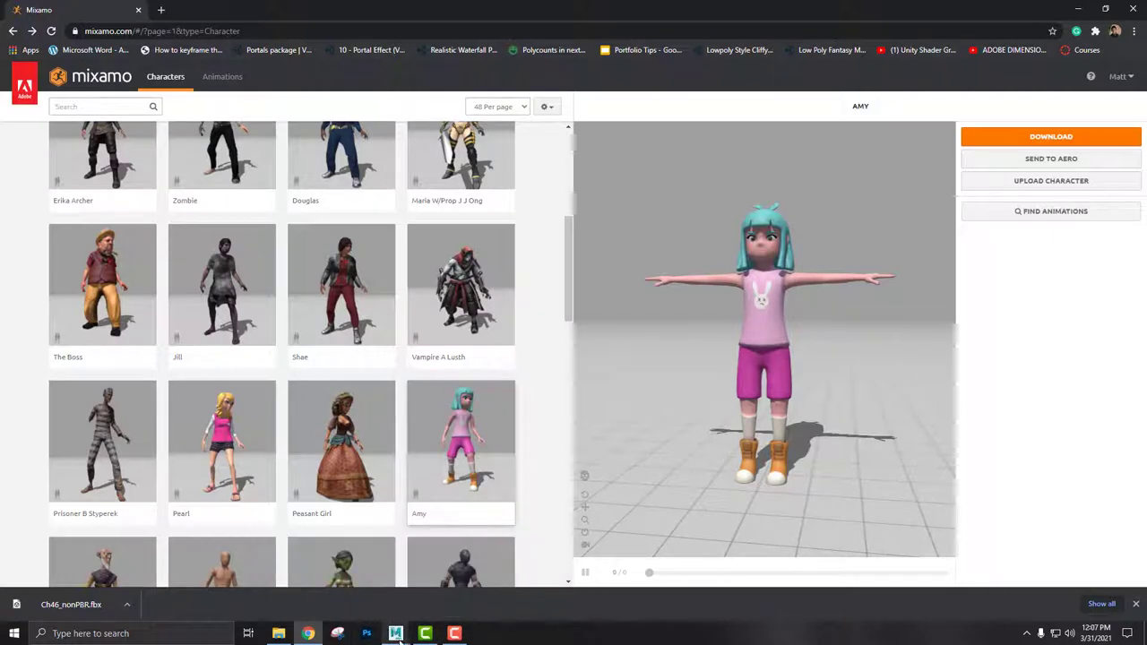
{"action": "left_click", "coordinate": [462, 572]}
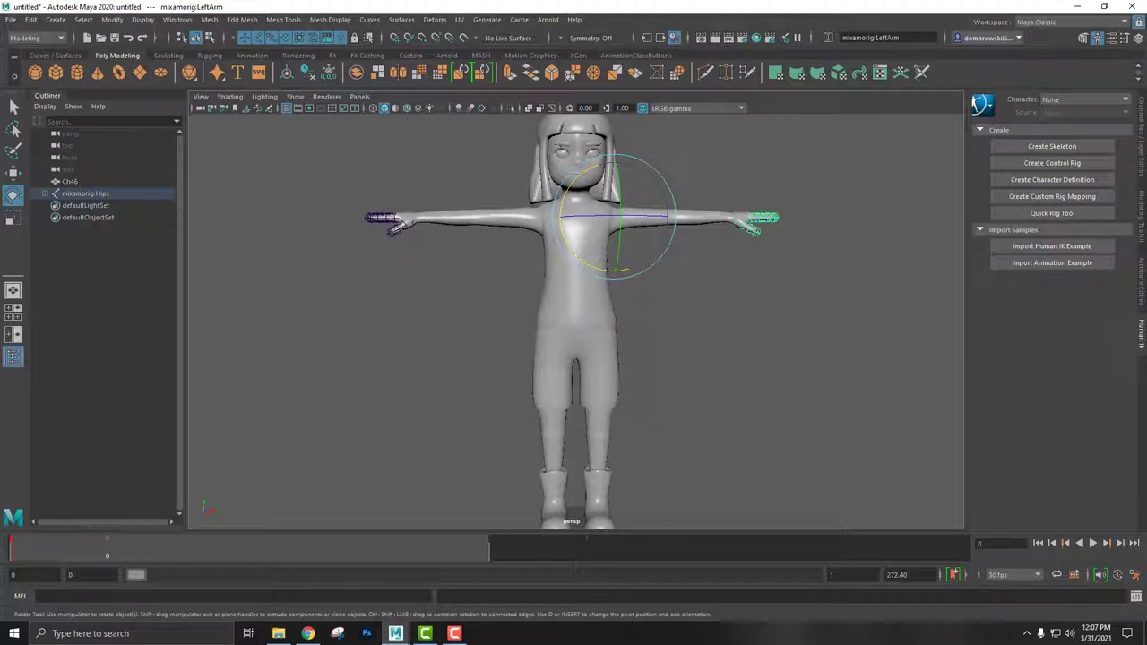
Inspect the LeftArm joint's channels and its skinCluster1 and bindPose1 attributes
{"action": "left_click", "coordinate": [1141, 130]}
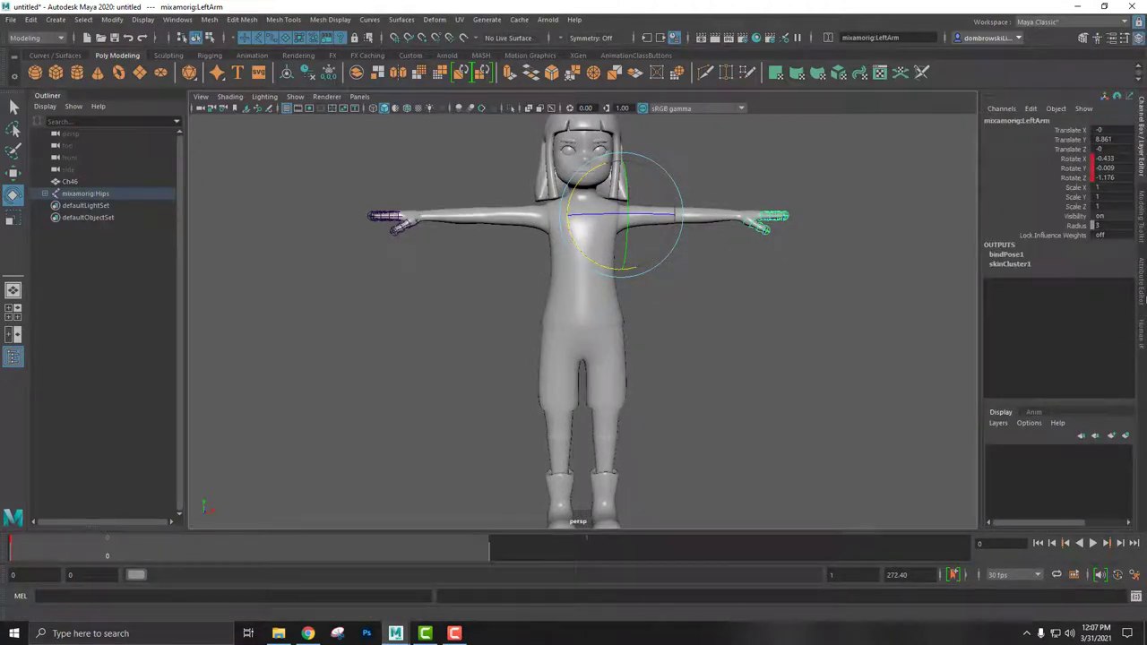
{"action": "left_click", "coordinate": [1143, 178]}
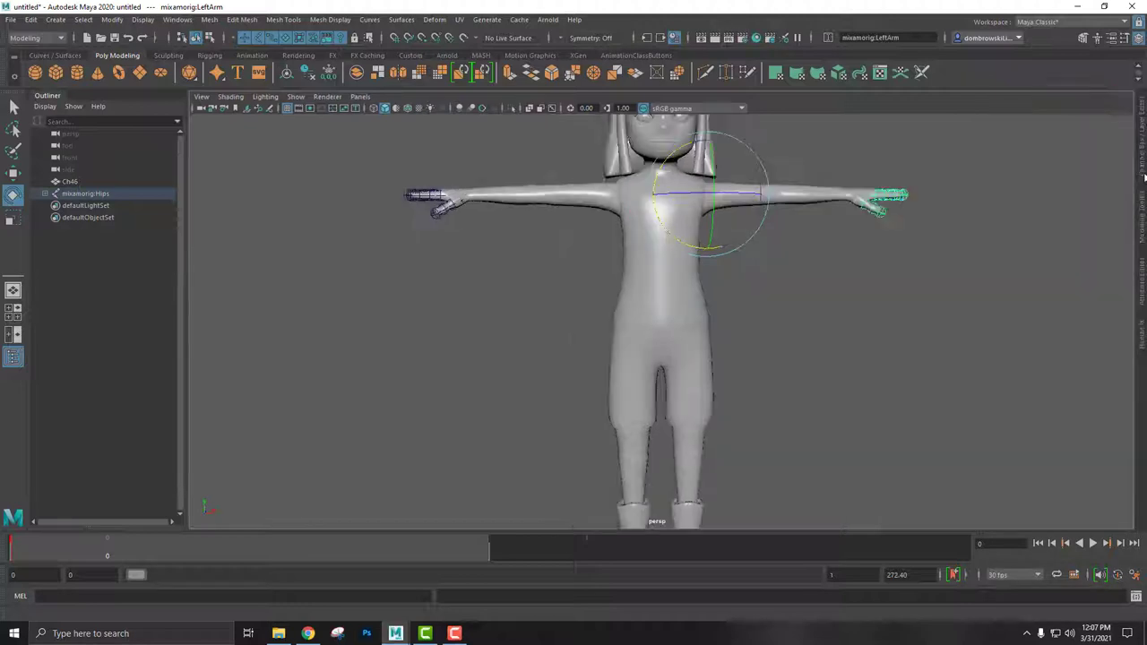
{"action": "left_click", "coordinate": [1143, 293]}
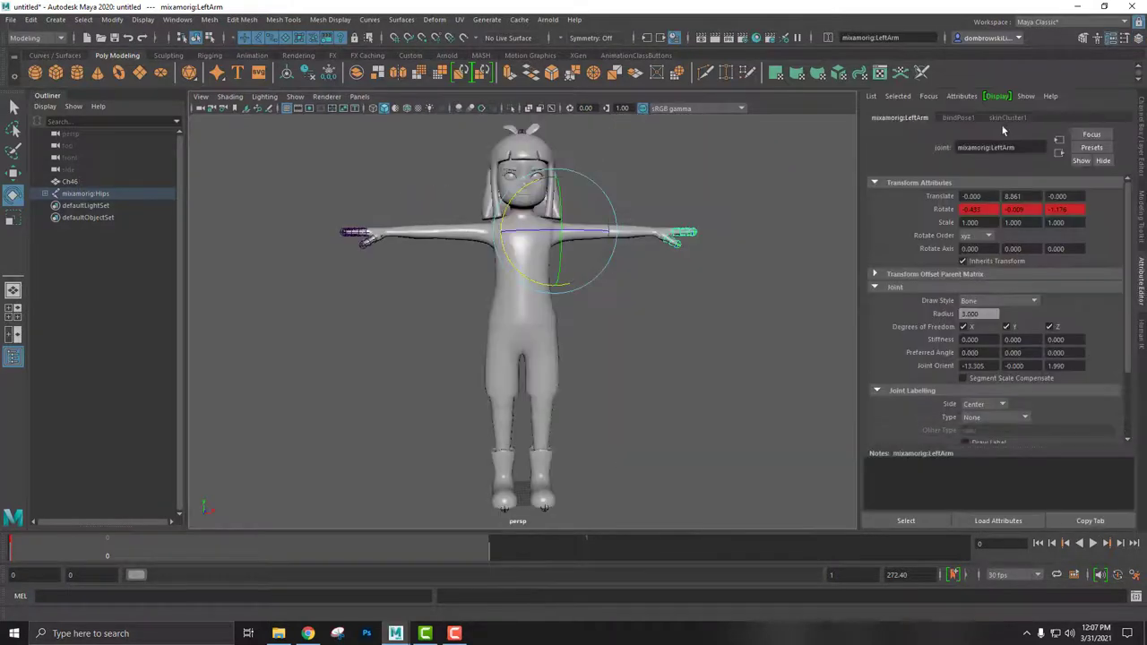
{"action": "left_click", "coordinate": [1007, 117]}
{"action": "left_click", "coordinate": [970, 120]}
Relink the Ch46_body texture to Ch46_1001_Diffuse.png and view Amy textured
{"action": "left_click", "coordinate": [545, 325]}
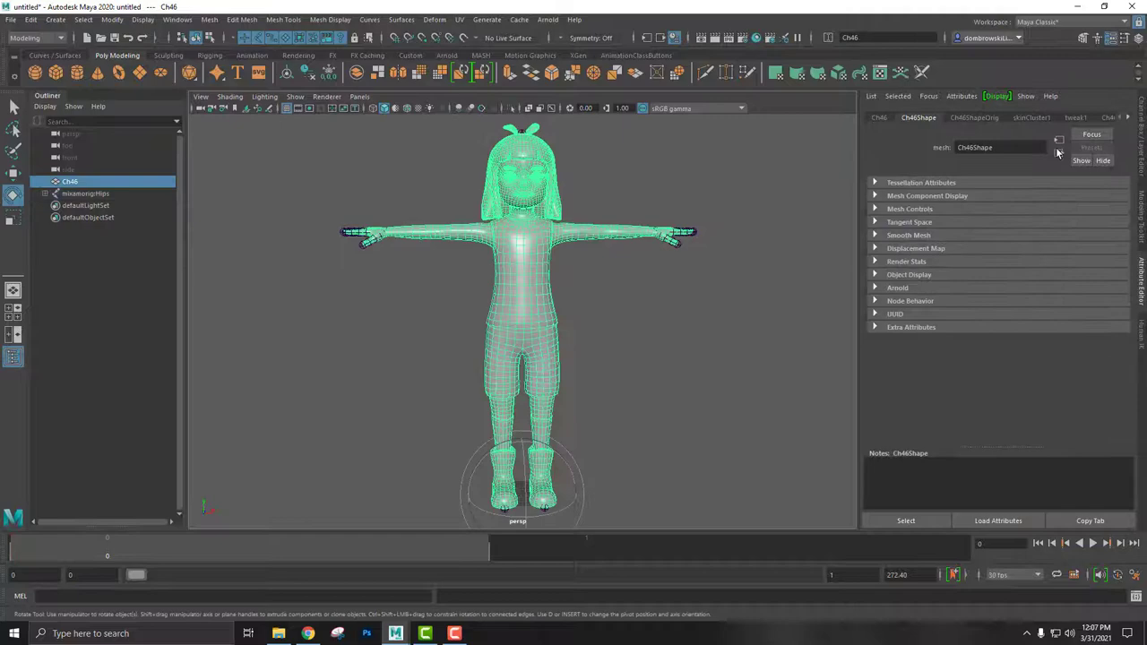
{"action": "left_click", "coordinate": [1130, 118]}
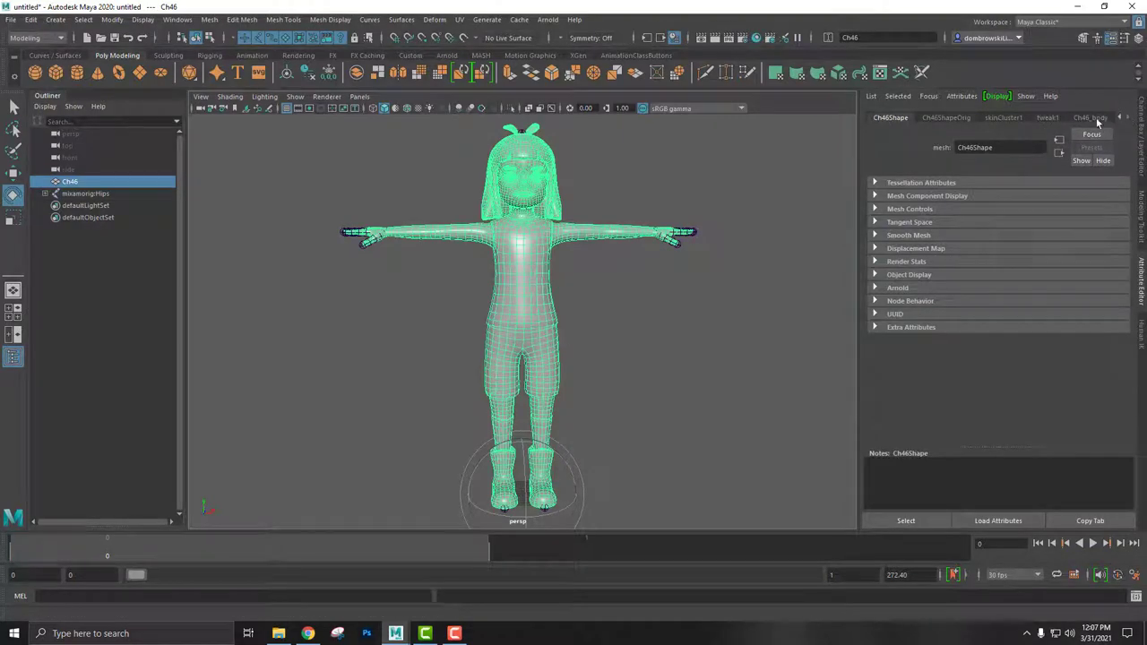
{"action": "left_click", "coordinate": [1097, 120]}
{"action": "left_click", "coordinate": [1112, 253]}
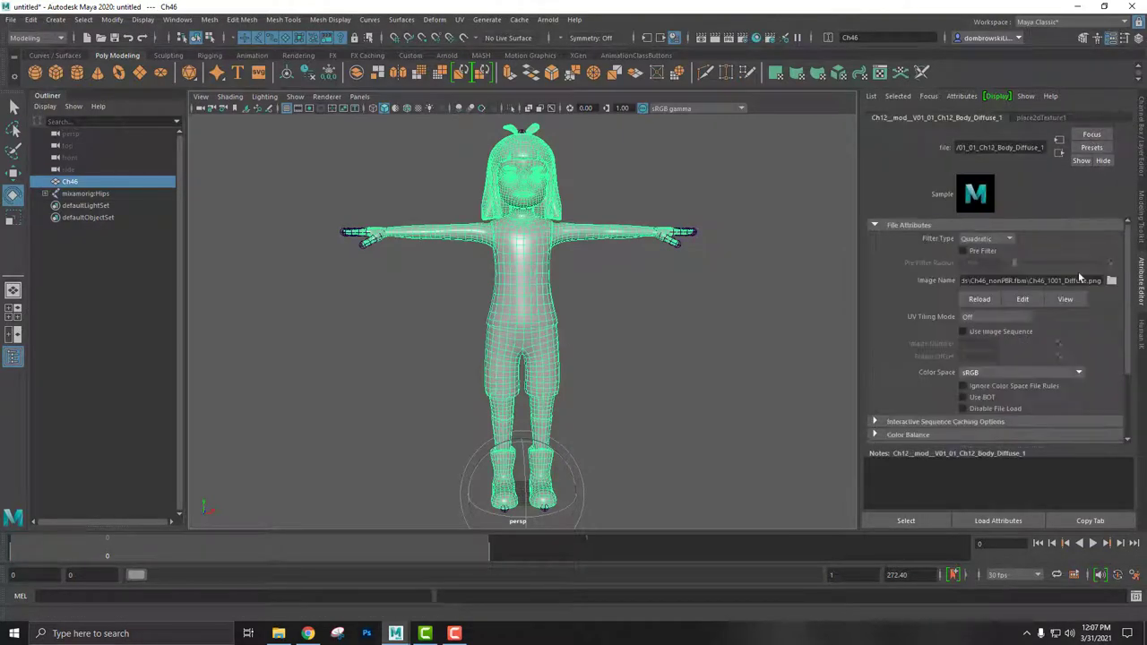
{"action": "left_click", "coordinate": [1112, 282]}
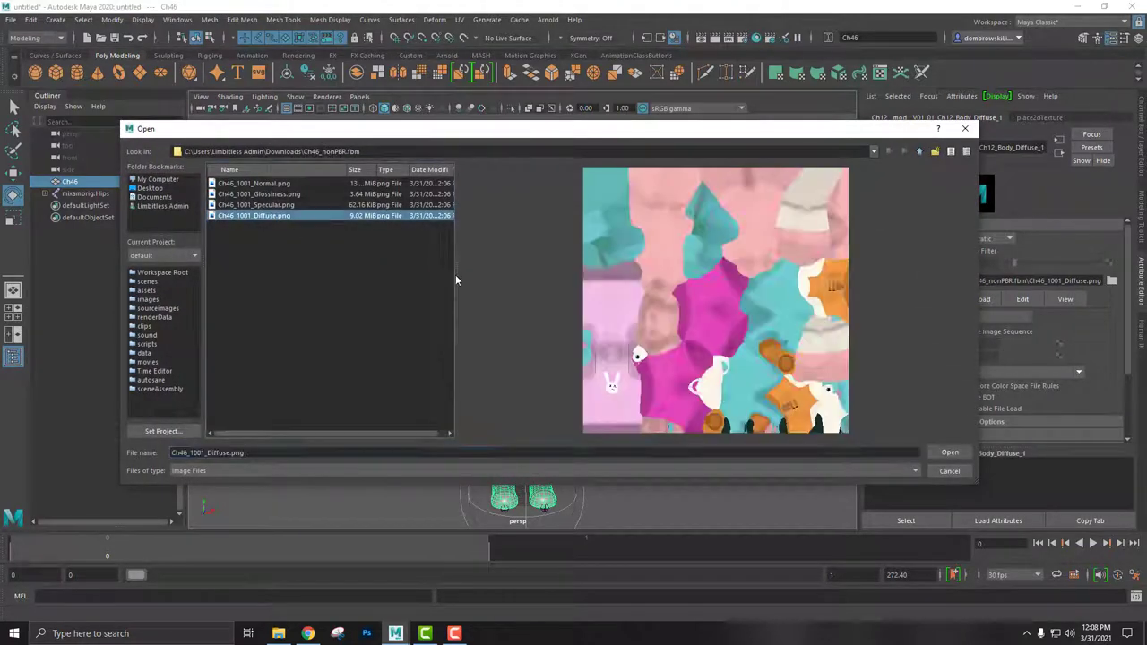
{"action": "left_click", "coordinate": [952, 453]}
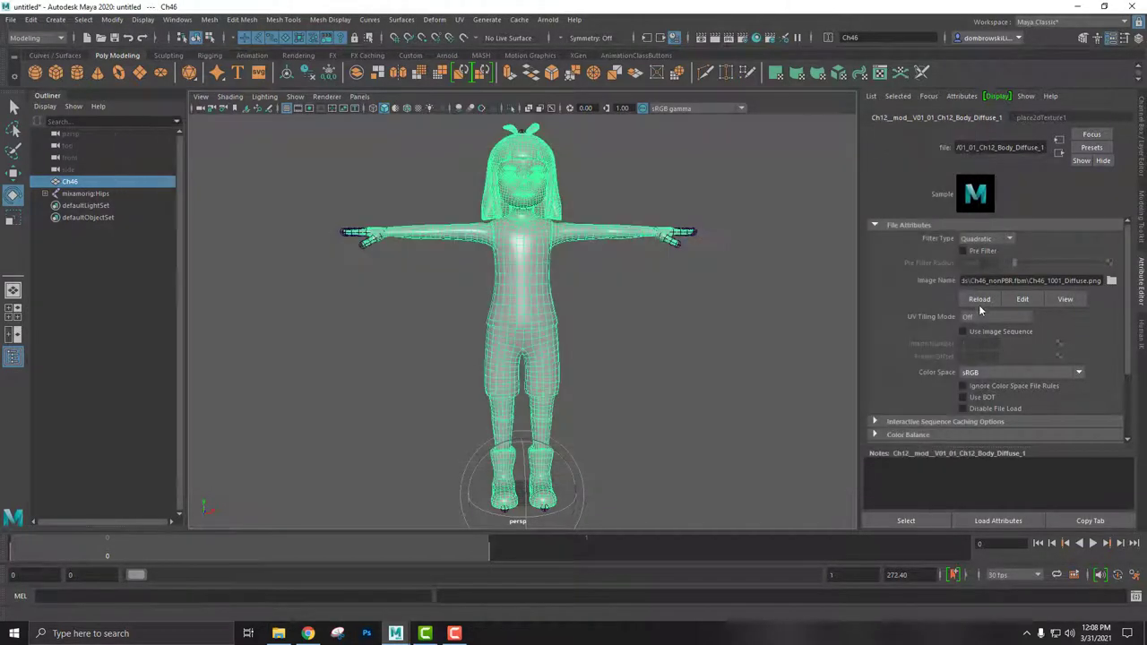
{"action": "left_click", "coordinate": [666, 355]}
{"action": "key", "text": "6"}
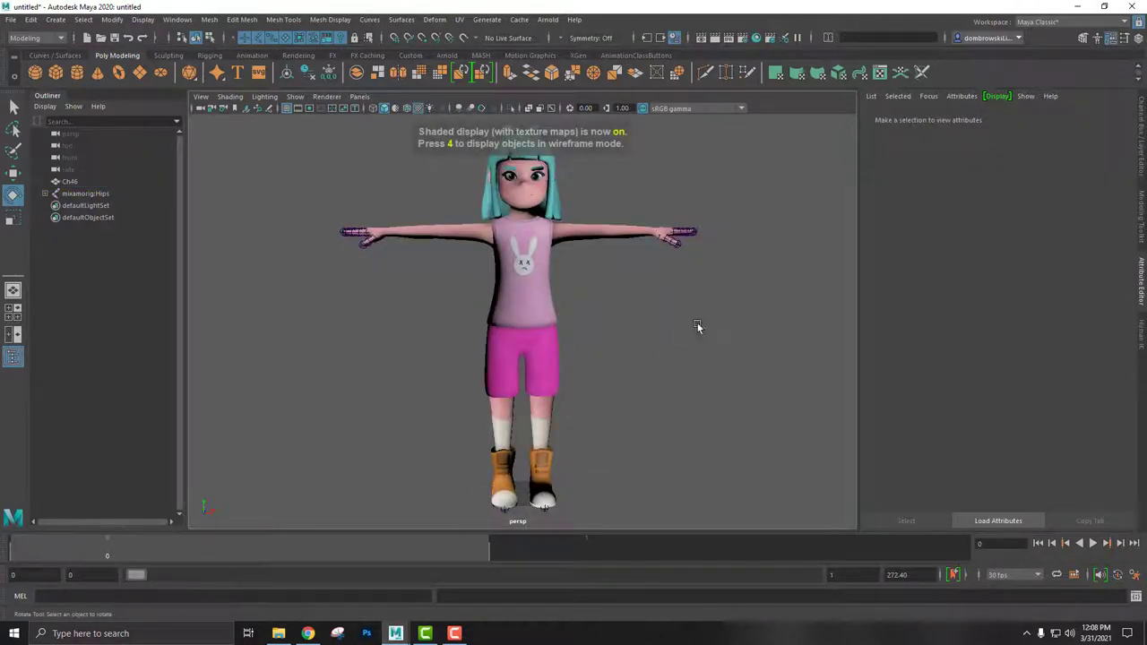
{"action": "mouse_move", "coordinate": [698, 326]}
{"action": "left_mouse_down", "text": "alt"}
{"action": "mouse_move", "coordinate": [599, 351]}
{"action": "mouse_move", "coordinate": [775, 349]}
{"action": "mouse_move", "coordinate": [738, 341]}
{"action": "mouse_move", "coordinate": [720, 237]}
{"action": "mouse_move", "coordinate": [714, 359]}
{"action": "mouse_move", "coordinate": [687, 333]}
{"action": "left_mouse_up", "text": "alt"}
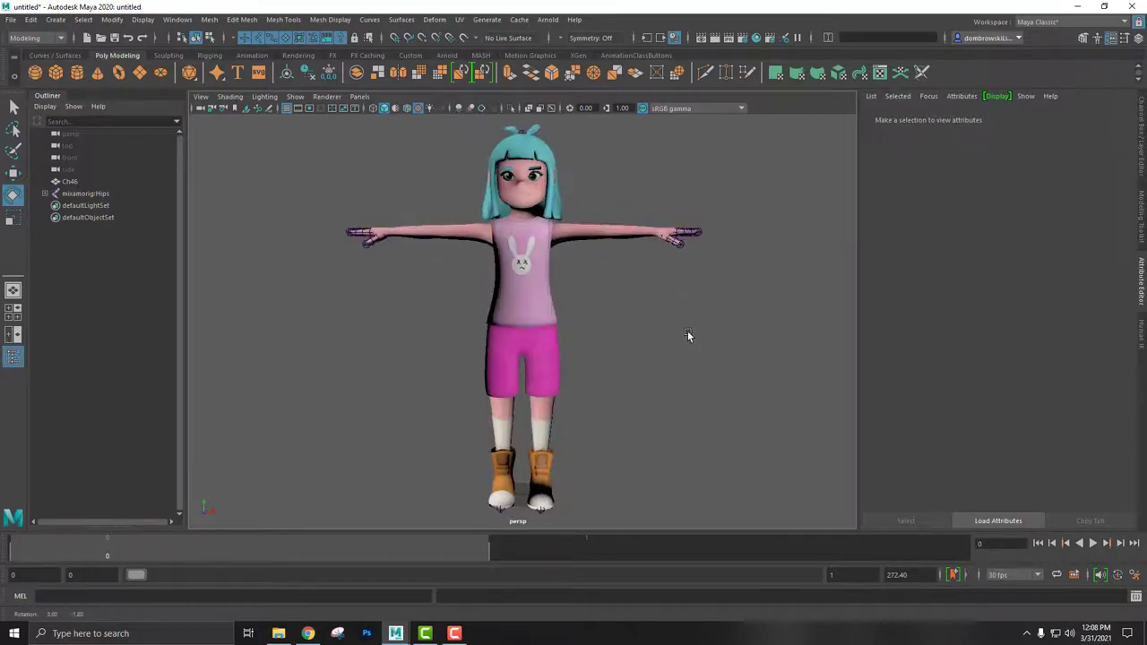
Delete the mixamorig:Hips skeleton, restore textured shading, and reselect the Ch46 mesh
{"action": "left_click", "coordinate": [85, 194]}
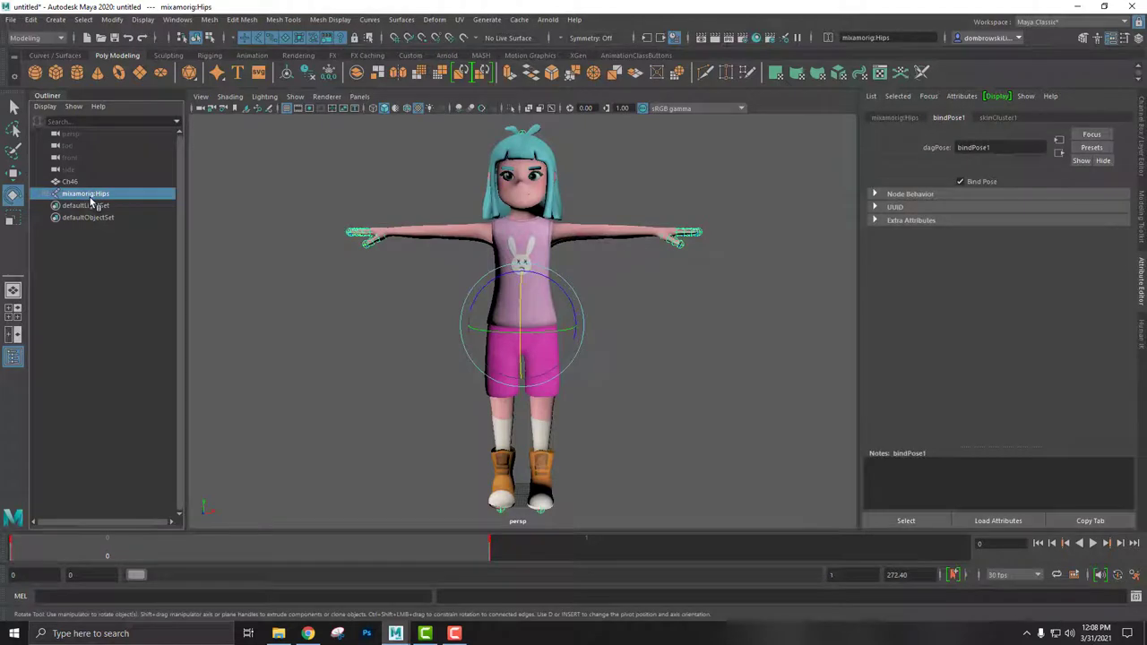
{"action": "left_click", "coordinate": [353, 277]}
{"action": "key", "text": "4"}
{"action": "left_click", "coordinate": [85, 194]}
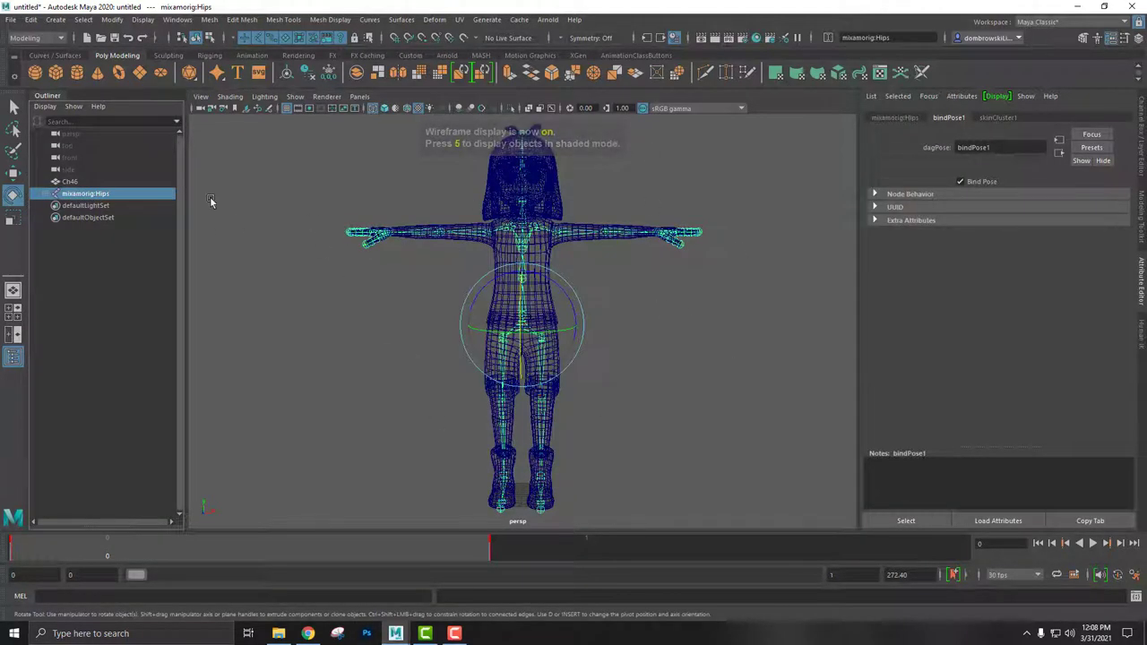
{"action": "key", "text": "Delete"}
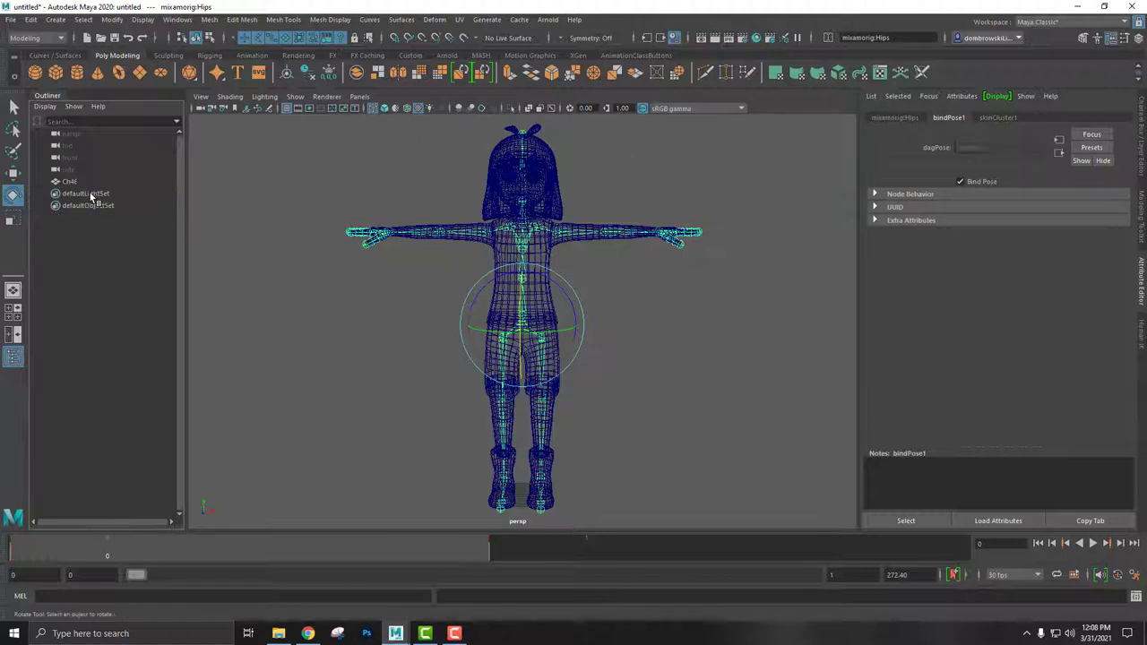
{"action": "key", "text": "5"}
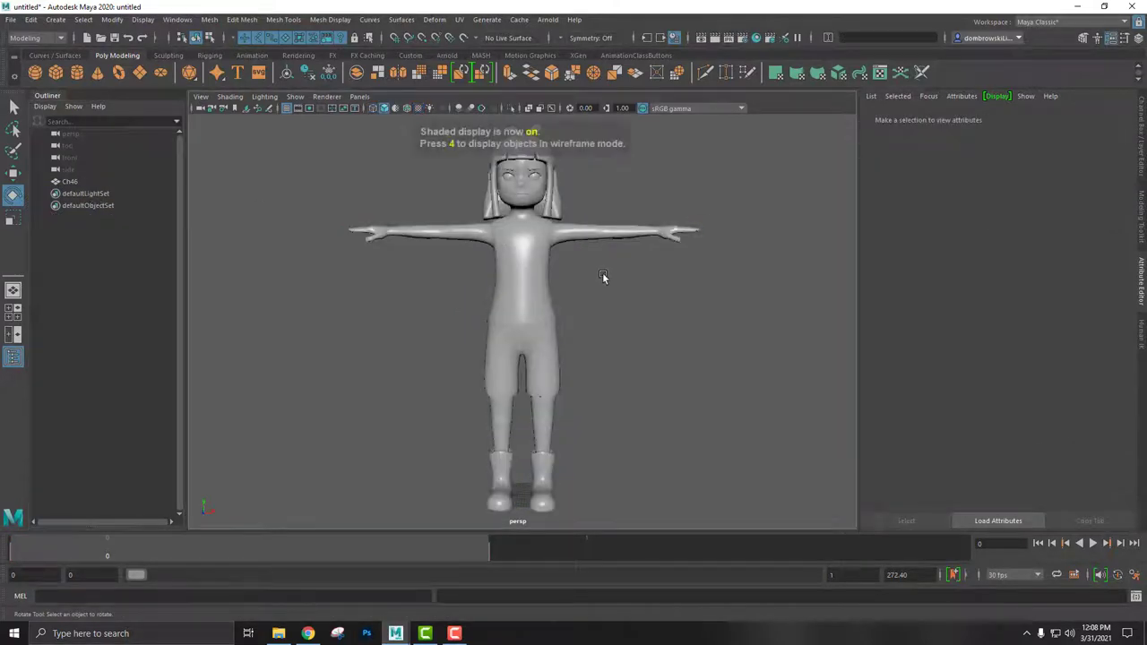
{"action": "key", "text": "6"}
{"action": "mouse_move", "coordinate": [613, 310]}
{"action": "left_mouse_down", "text": "alt"}
{"action": "mouse_move", "coordinate": [709, 320]}
{"action": "mouse_move", "coordinate": [699, 296]}
{"action": "mouse_move", "coordinate": [768, 259]}
{"action": "mouse_move", "coordinate": [774, 222]}
{"action": "mouse_move", "coordinate": [604, 310]}
{"action": "left_mouse_up", "text": "alt"}
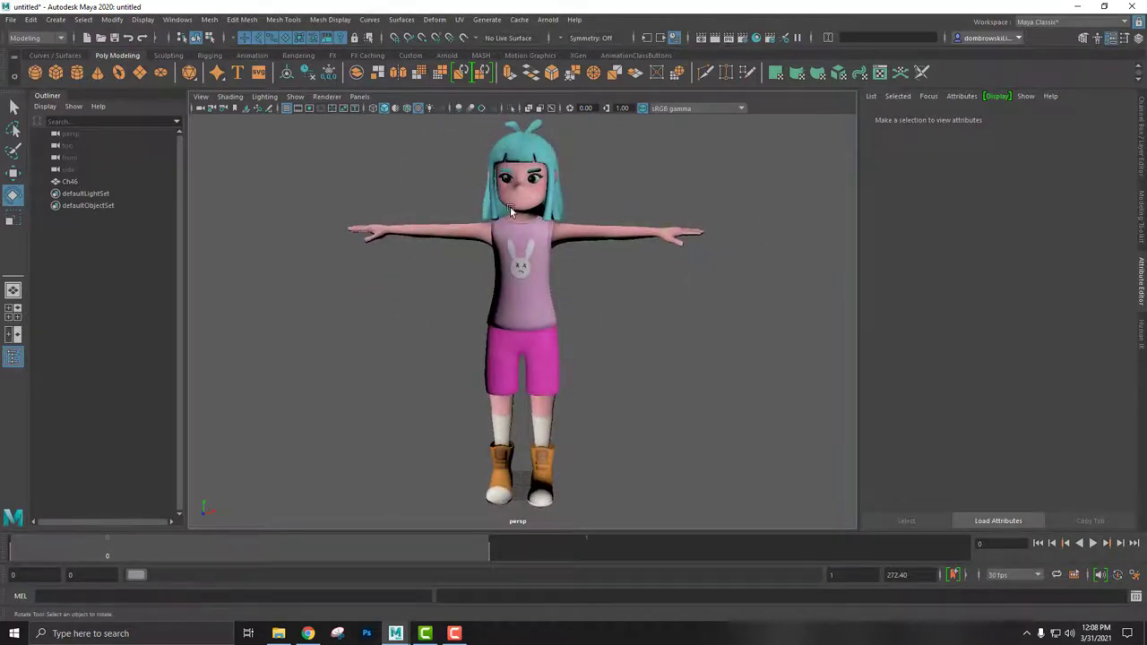
{"action": "left_click", "coordinate": [522, 277]}
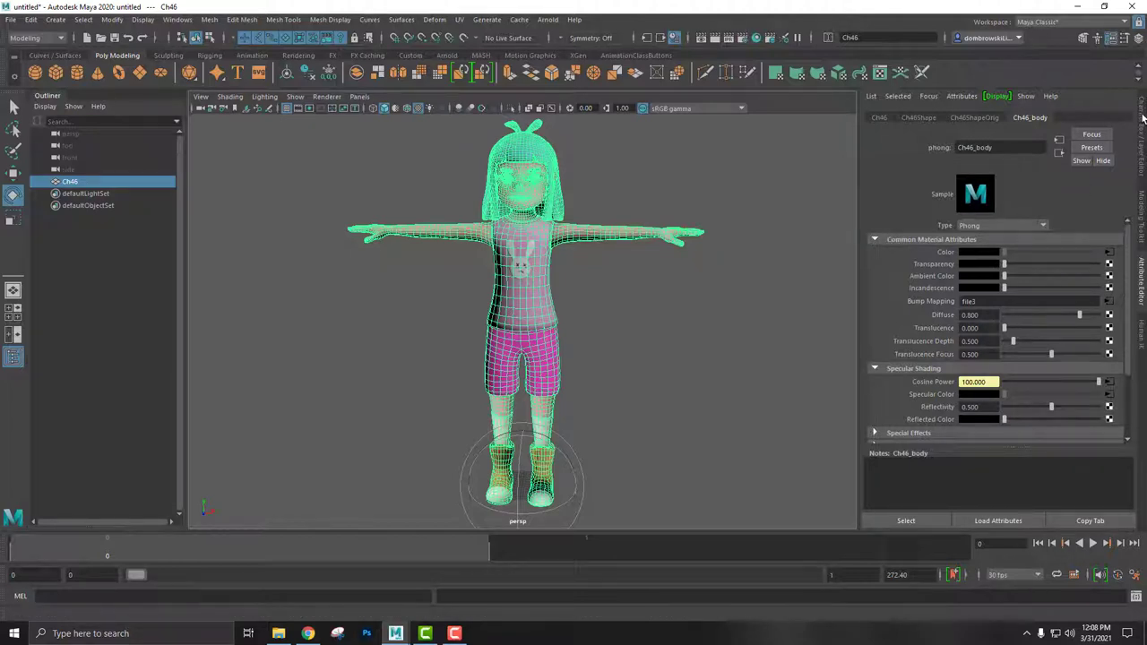
{"action": "left_click", "coordinate": [40, 40]}
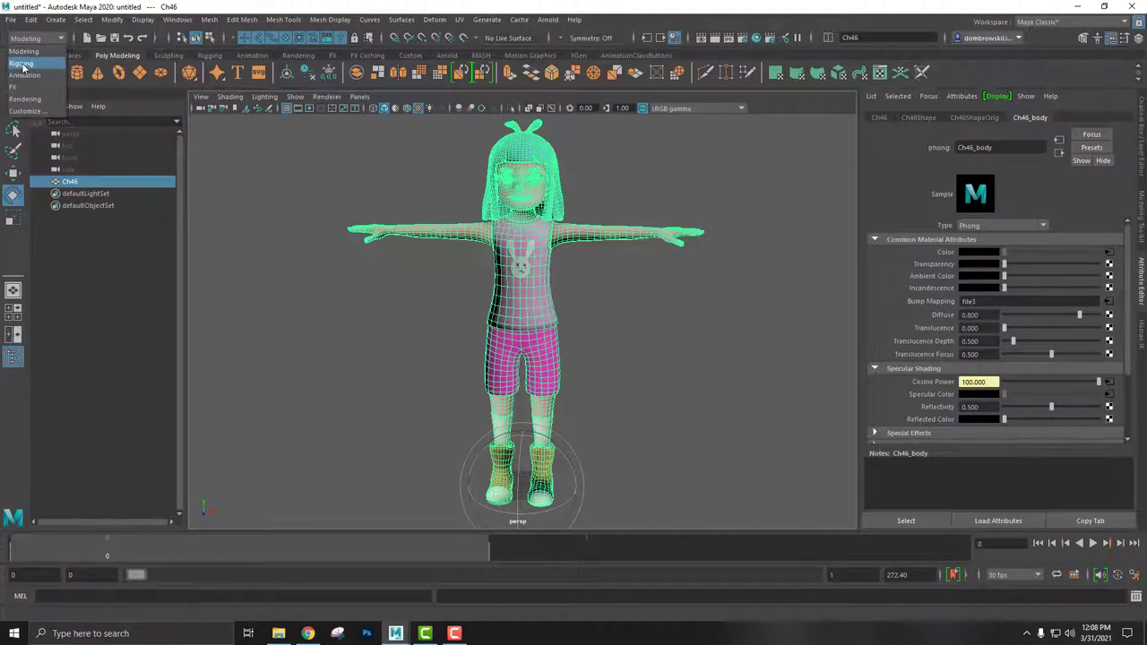
In the Rigging menu set, open Quick Rig and confirm Ch46's transforms are zero with scale 1
{"action": "left_click", "coordinate": [23, 65]}
{"action": "left_click", "coordinate": [224, 20]}
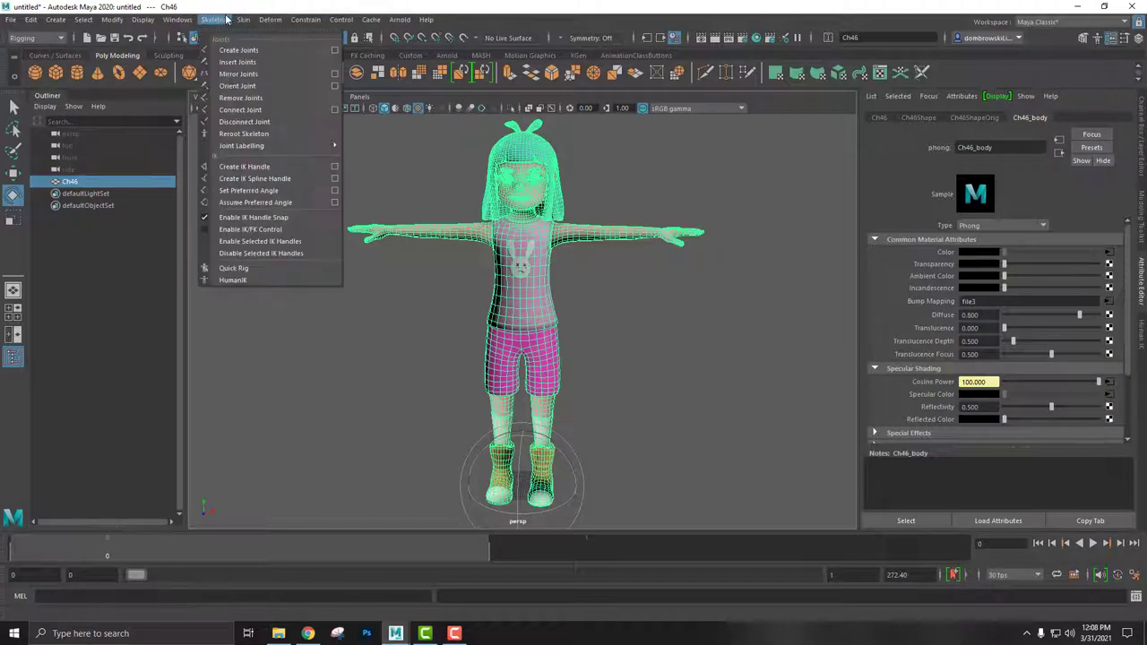
{"action": "left_click", "coordinate": [237, 268]}
{"action": "mouse_move", "coordinate": [756, 82]}
{"action": "left_mouse_down"}
{"action": "mouse_move", "coordinate": [807, 102]}
{"action": "mouse_move", "coordinate": [840, 98]}
{"action": "left_mouse_up"}
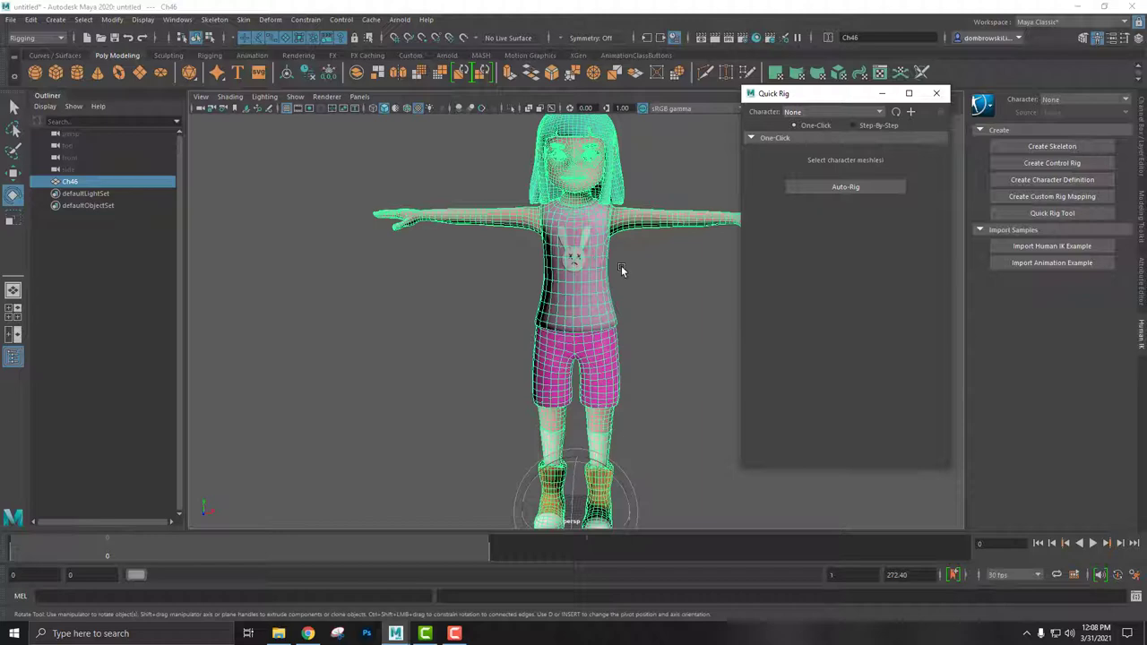
{"action": "left_click_drag", "start_coordinate": [642, 300], "coordinate": [613, 333], "text": "alt"}
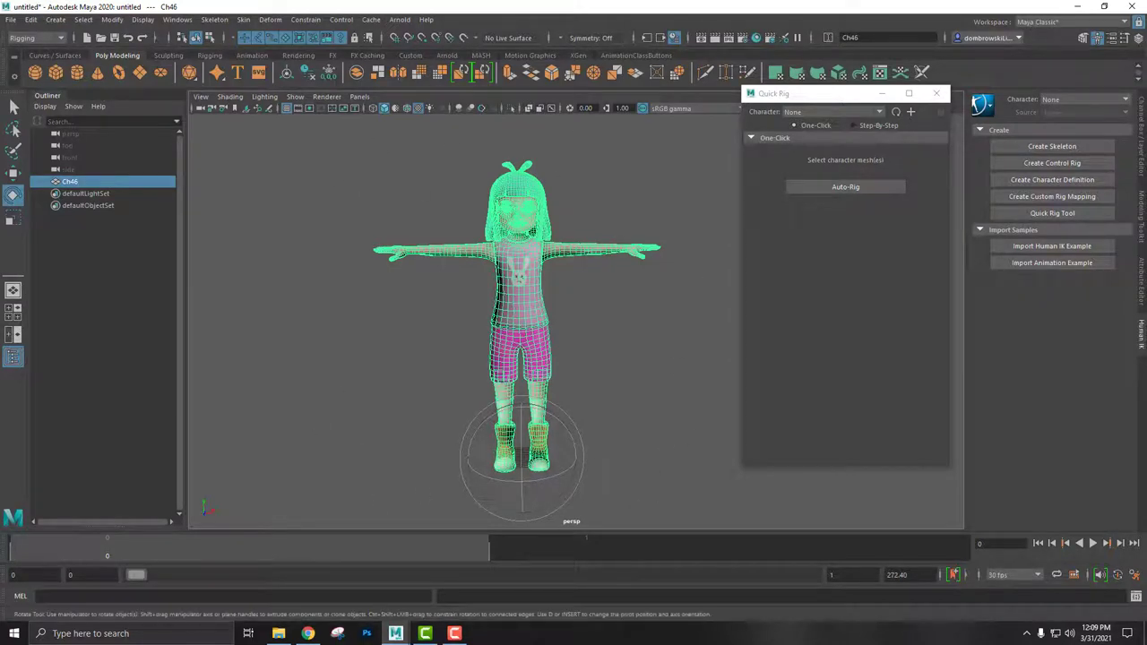
{"action": "left_click", "coordinate": [1143, 105]}
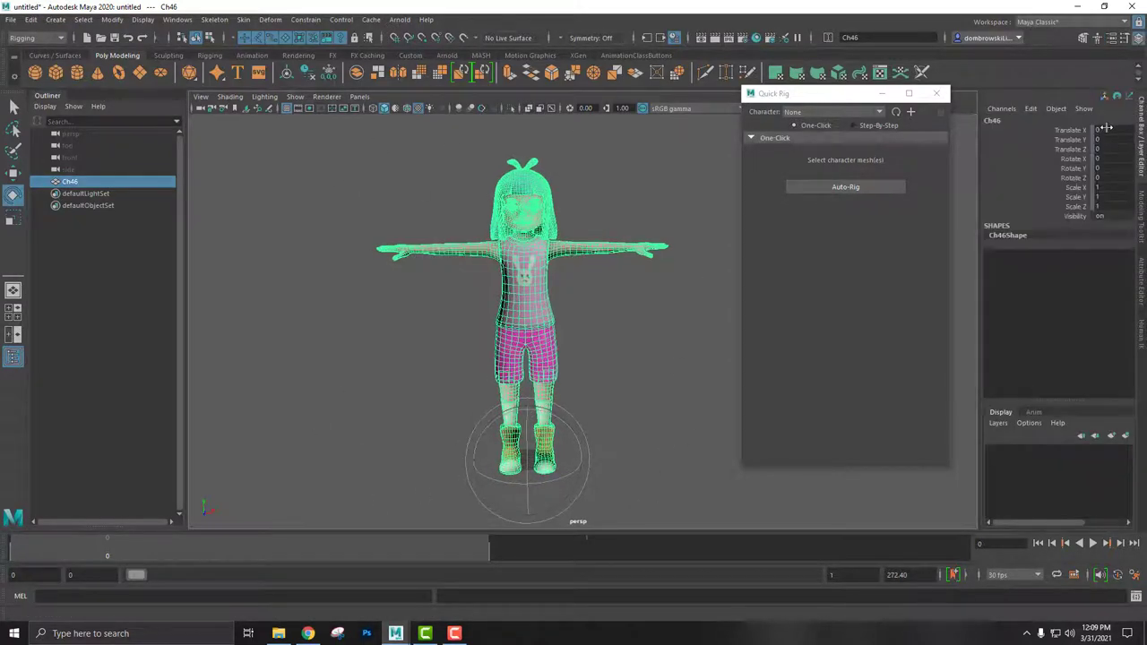
{"action": "left_click_drag", "start_coordinate": [1108, 128], "coordinate": [1110, 206]}
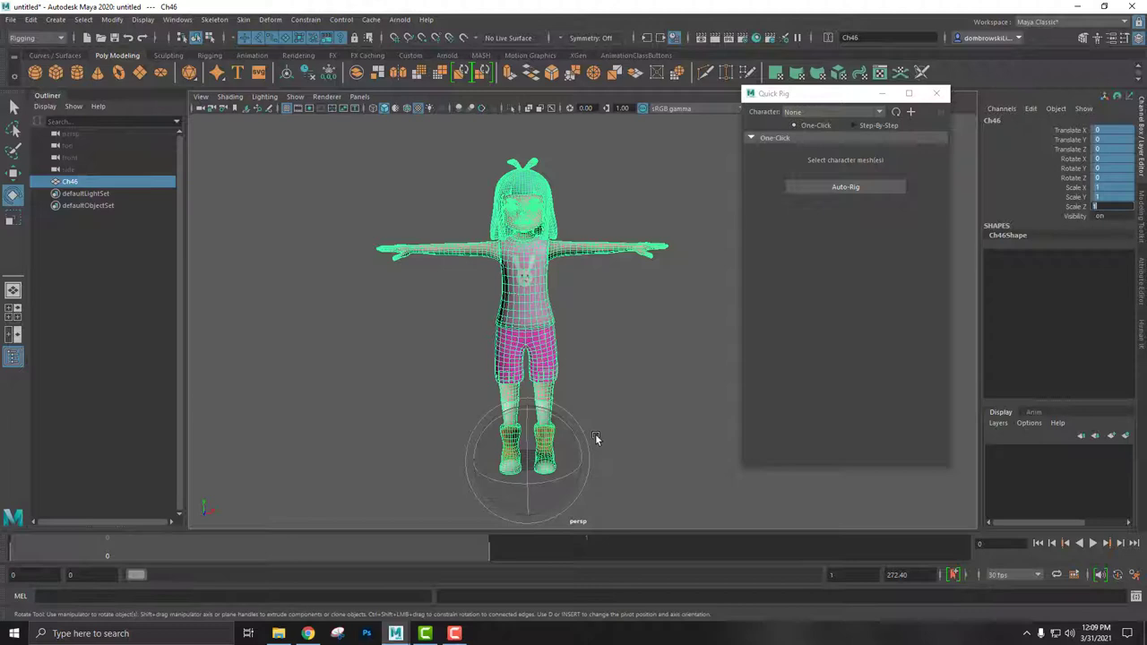
{"action": "key", "text": "Return"}
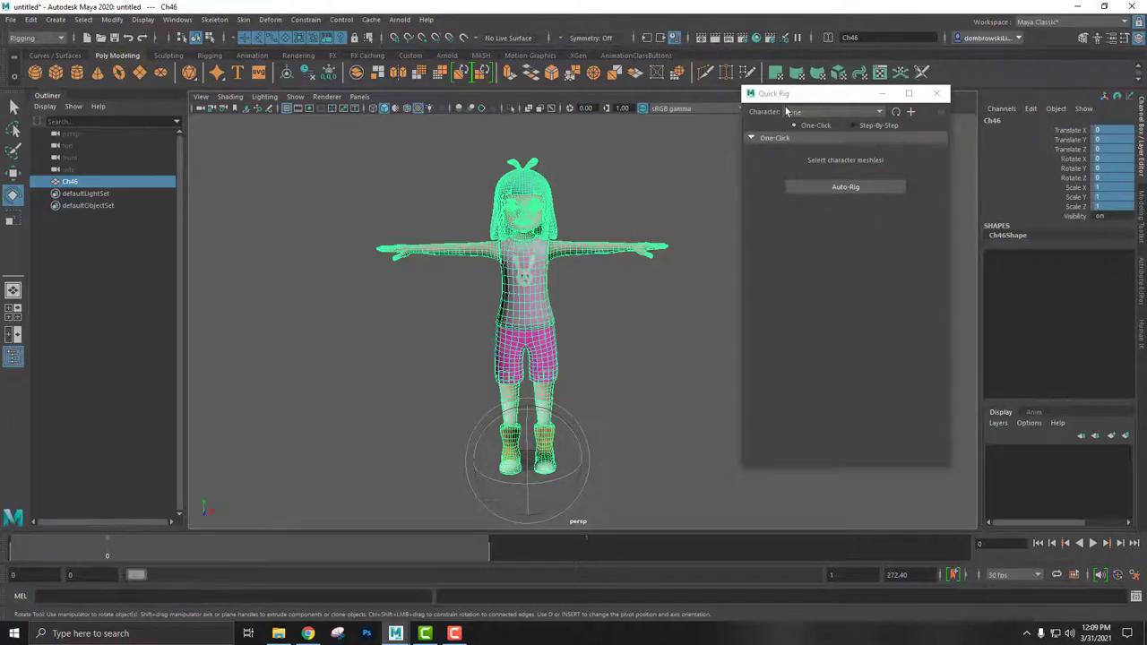
Create a new Quick Rig character and run One-Click Auto-Rig on Amy's mesh
{"action": "left_click", "coordinate": [911, 114]}
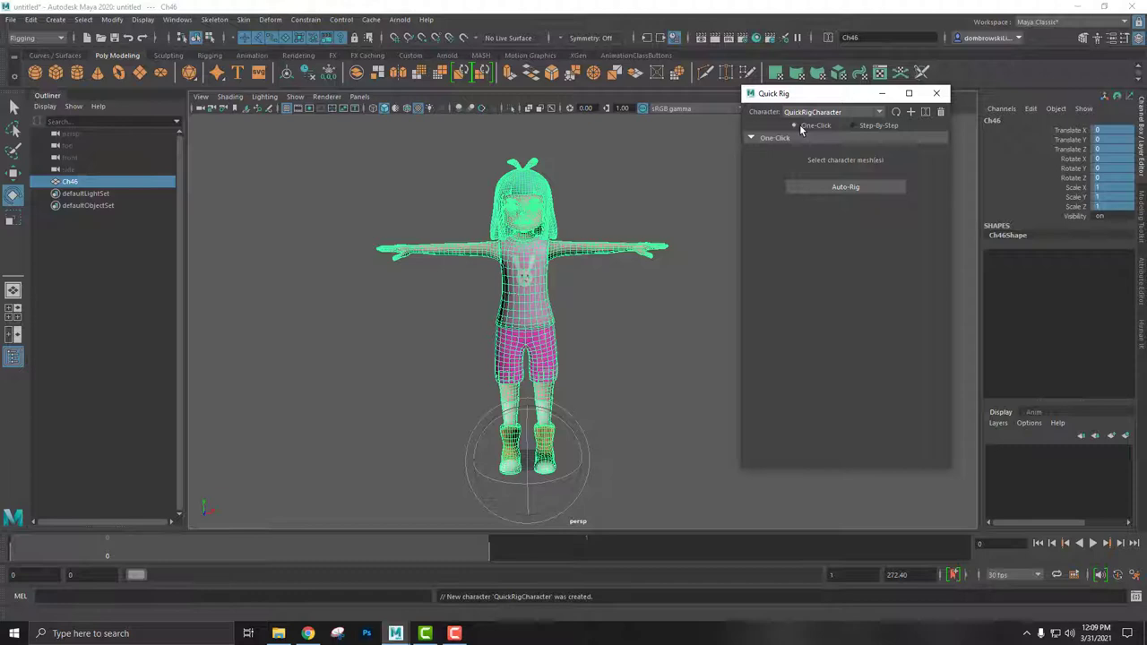
{"action": "left_click", "coordinate": [852, 189]}
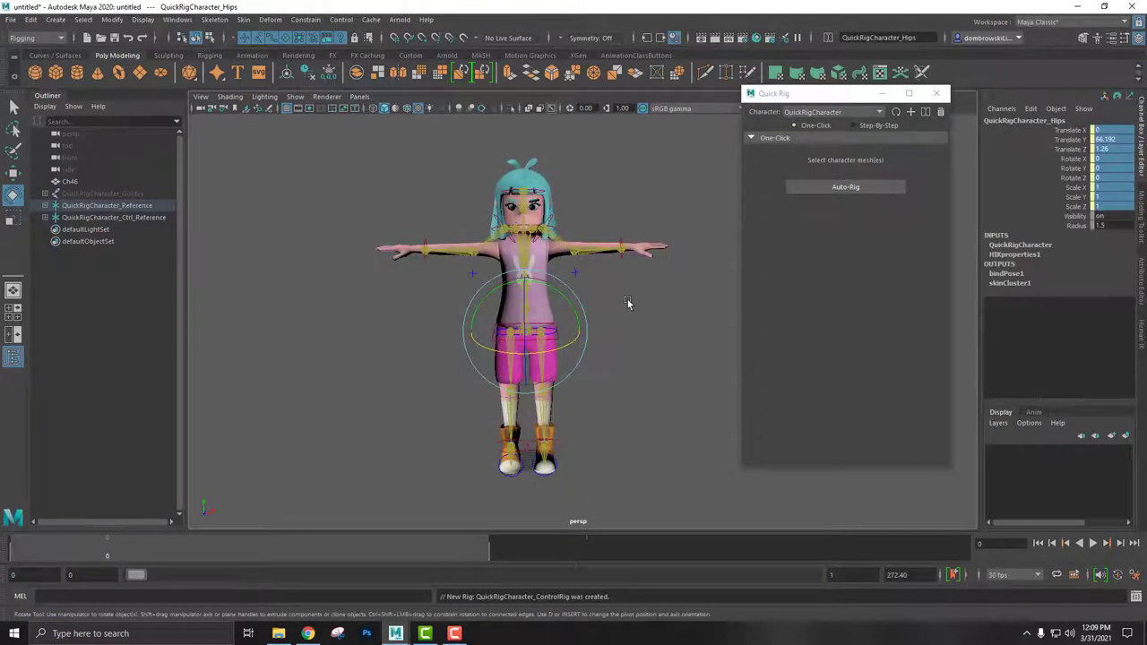
{"action": "mouse_move", "coordinate": [628, 300]}
{"action": "left_mouse_down", "text": "alt"}
{"action": "mouse_move", "coordinate": [729, 296]}
{"action": "mouse_move", "coordinate": [433, 302]}
{"action": "mouse_move", "coordinate": [648, 295]}
{"action": "mouse_move", "coordinate": [614, 295]}
{"action": "left_mouse_up", "text": "alt"}
{"action": "scroll", "coordinate": [591, 269], "scroll_direction": "up", "scroll_amount": 5}
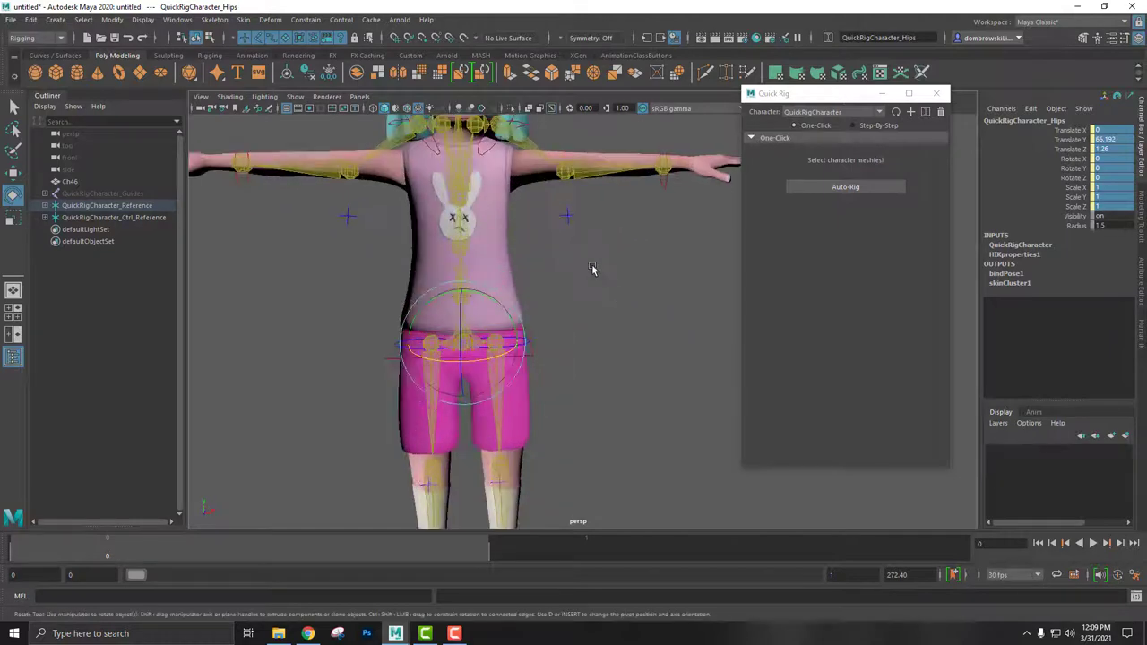
{"action": "scroll", "coordinate": [592, 269], "scroll_direction": "down", "scroll_amount": 3}
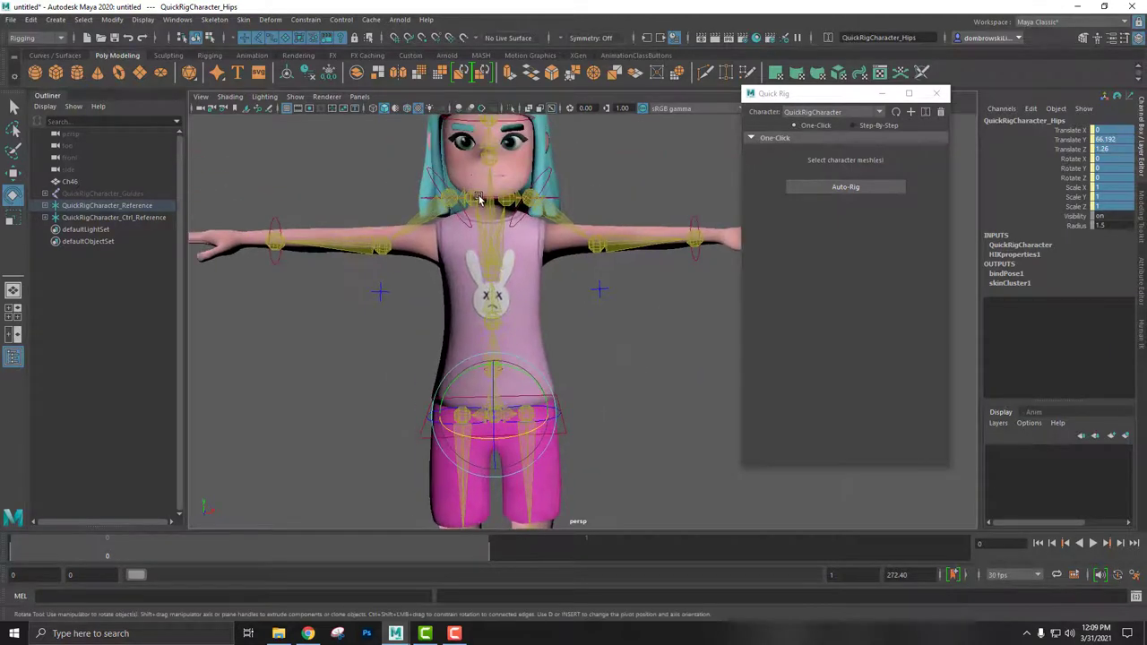
{"action": "left_click", "coordinate": [479, 199]}
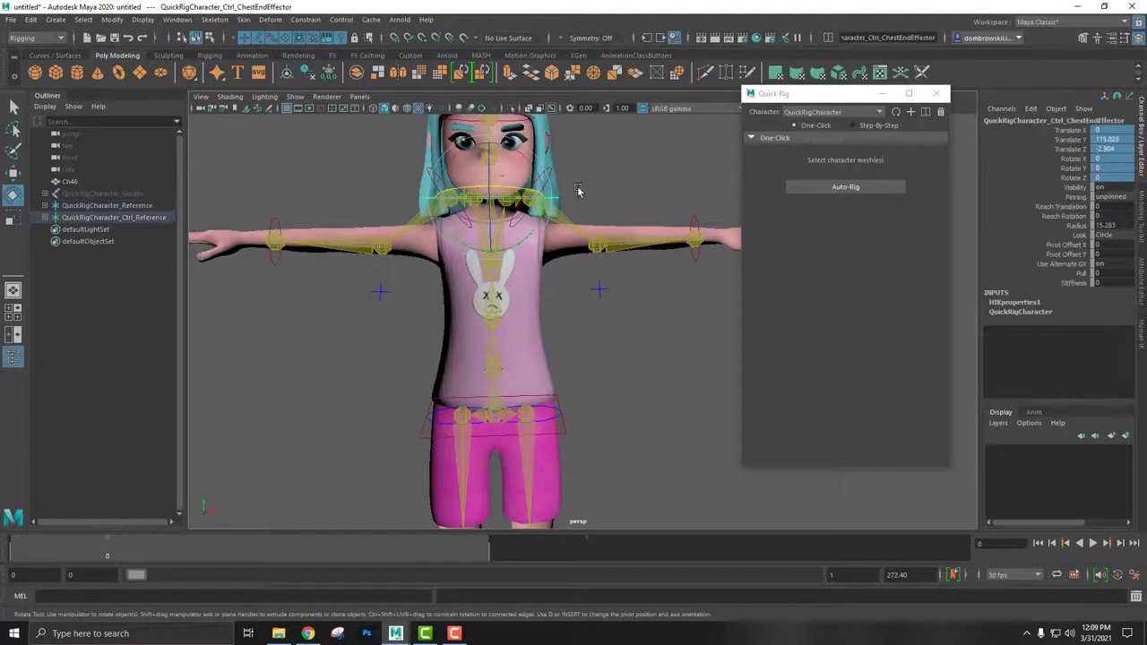
{"action": "mouse_move", "coordinate": [543, 169]}
{"action": "left_mouse_down"}
{"action": "mouse_move", "coordinate": [492, 168]}
{"action": "mouse_move", "coordinate": [597, 249]}
{"action": "left_mouse_up"}
{"action": "key", "text": "ctrl+z"}
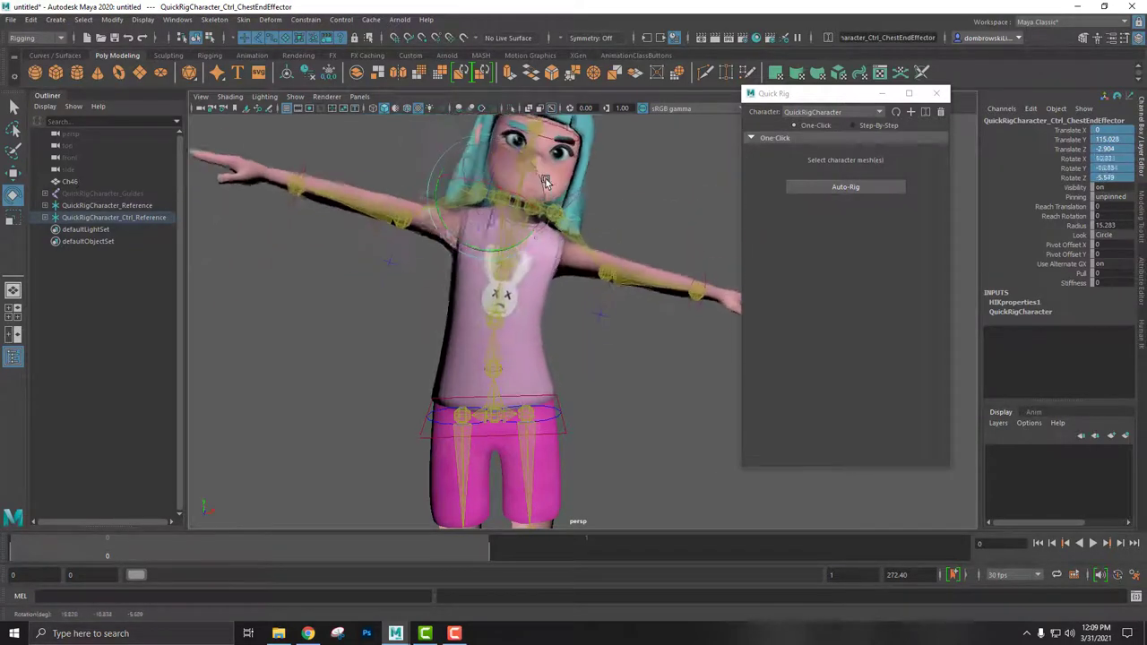
{"action": "scroll", "coordinate": [597, 249], "scroll_direction": "down", "scroll_amount": 3}
{"action": "left_click", "coordinate": [635, 308]}
{"action": "left_click", "coordinate": [636, 279]}
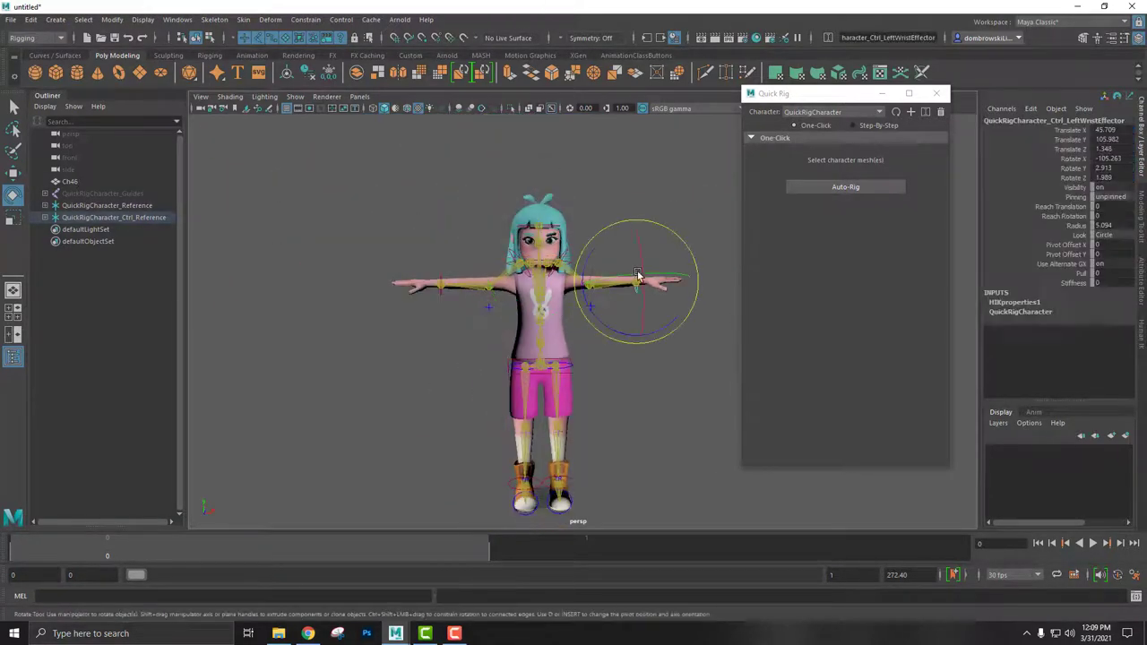
{"action": "mouse_move", "coordinate": [593, 263]}
{"action": "left_mouse_down"}
{"action": "mouse_move", "coordinate": [657, 343]}
{"action": "mouse_move", "coordinate": [597, 358]}
{"action": "left_mouse_up"}
{"action": "scroll", "coordinate": [672, 320], "scroll_direction": "up", "scroll_amount": 2}
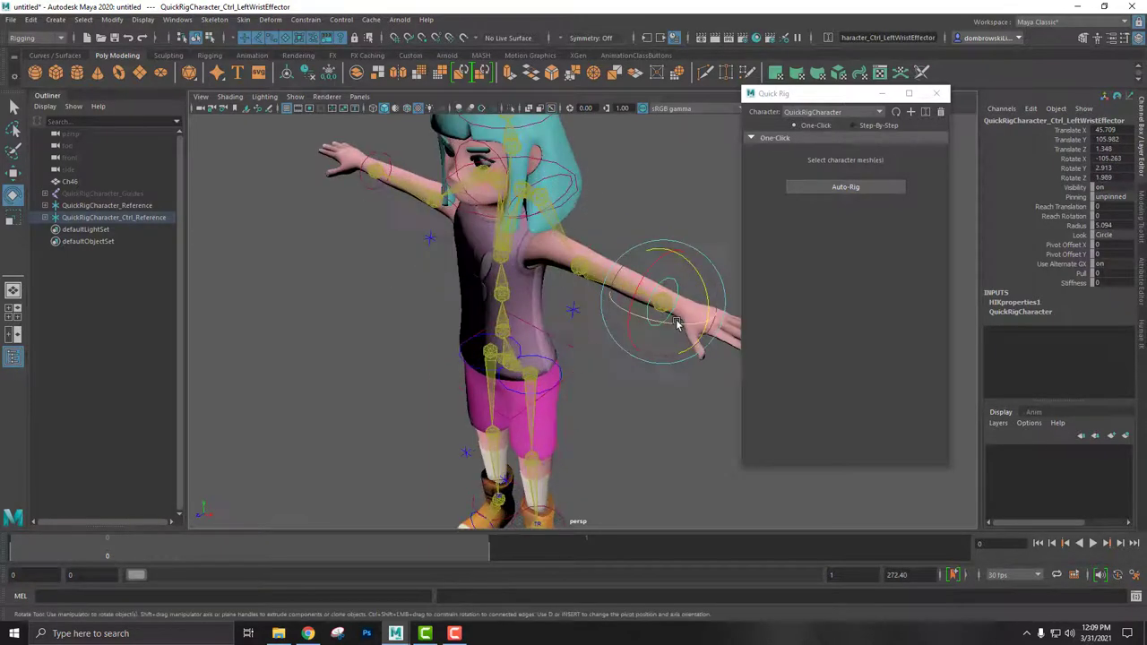
{"action": "mouse_move", "coordinate": [671, 320]}
{"action": "left_mouse_down", "text": "alt"}
{"action": "mouse_move", "coordinate": [584, 305]}
{"action": "mouse_move", "coordinate": [590, 358]}
{"action": "mouse_move", "coordinate": [603, 334]}
{"action": "mouse_move", "coordinate": [583, 397]}
{"action": "mouse_move", "coordinate": [570, 398]}
{"action": "left_mouse_up", "text": "alt"}
{"action": "middle_click_drag", "start_coordinate": [570, 397], "coordinate": [479, 344], "text": "alt"}
{"action": "left_click", "coordinate": [485, 342]}
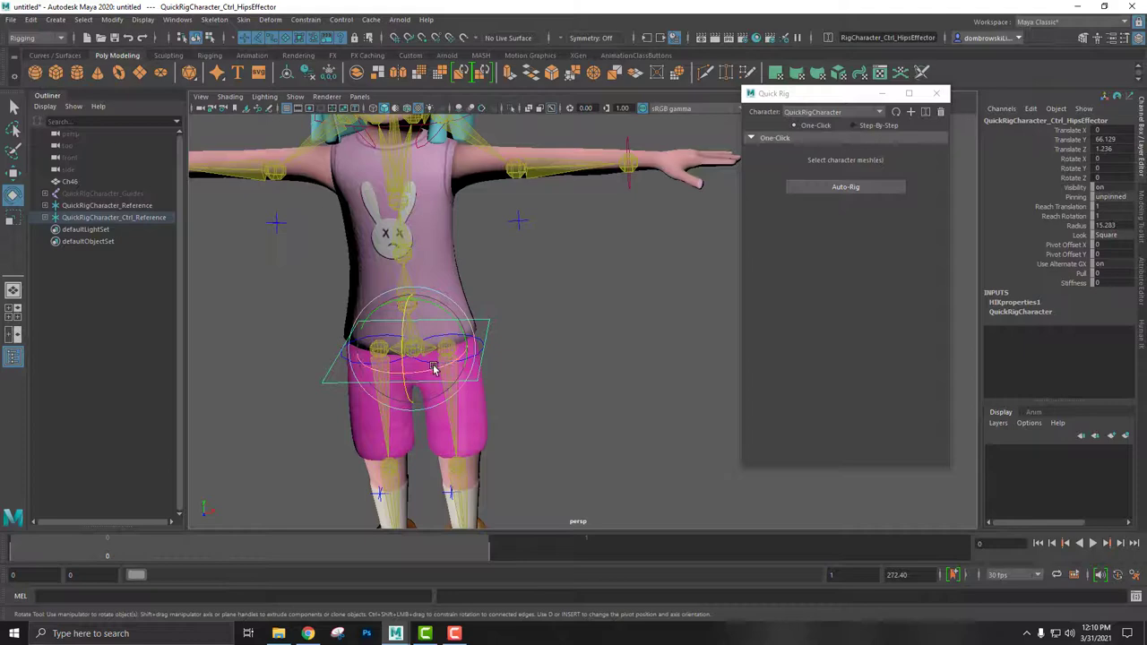
{"action": "left_click_drag", "start_coordinate": [406, 350], "coordinate": [472, 356]}
{"action": "key", "text": "ctrl+z"}
{"action": "scroll", "coordinate": [476, 340], "scroll_direction": "down", "scroll_amount": 5}
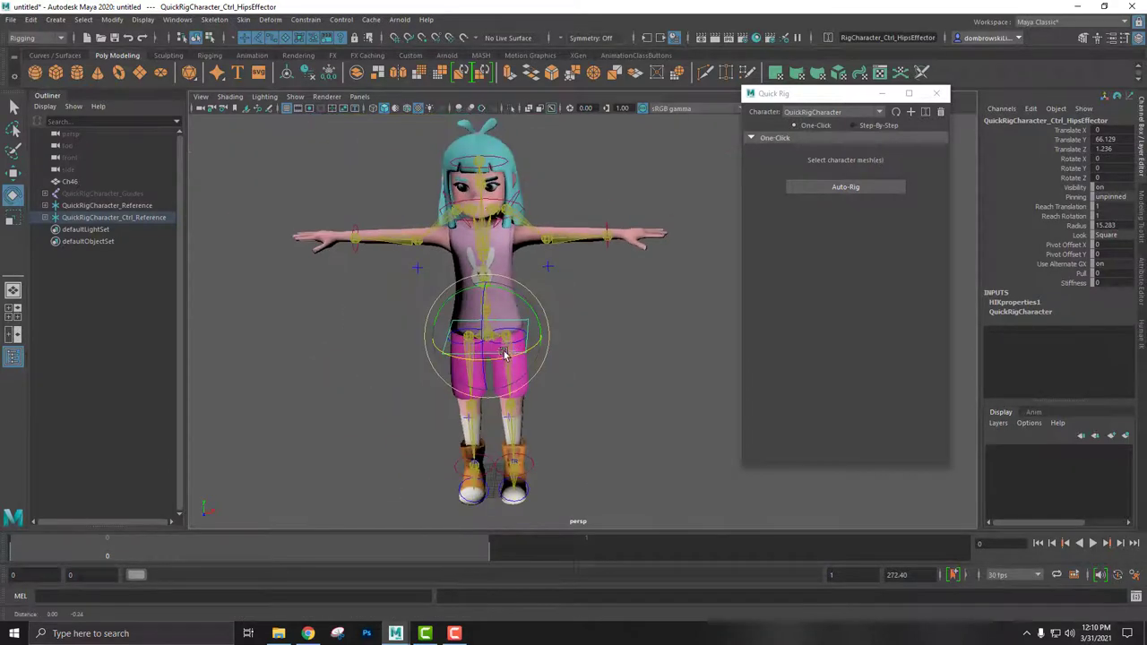
{"action": "key", "text": "w"}
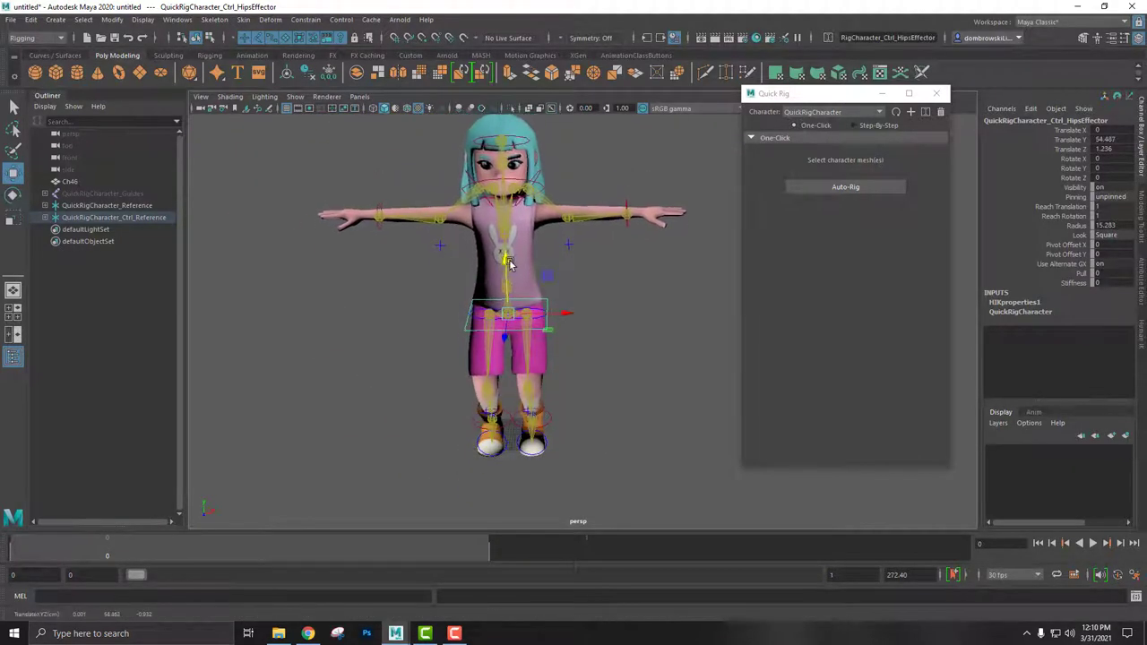
{"action": "mouse_move", "coordinate": [501, 240]}
{"action": "left_mouse_down"}
{"action": "mouse_move", "coordinate": [503, 269]}
{"action": "mouse_move", "coordinate": [588, 305]}
{"action": "left_mouse_up"}
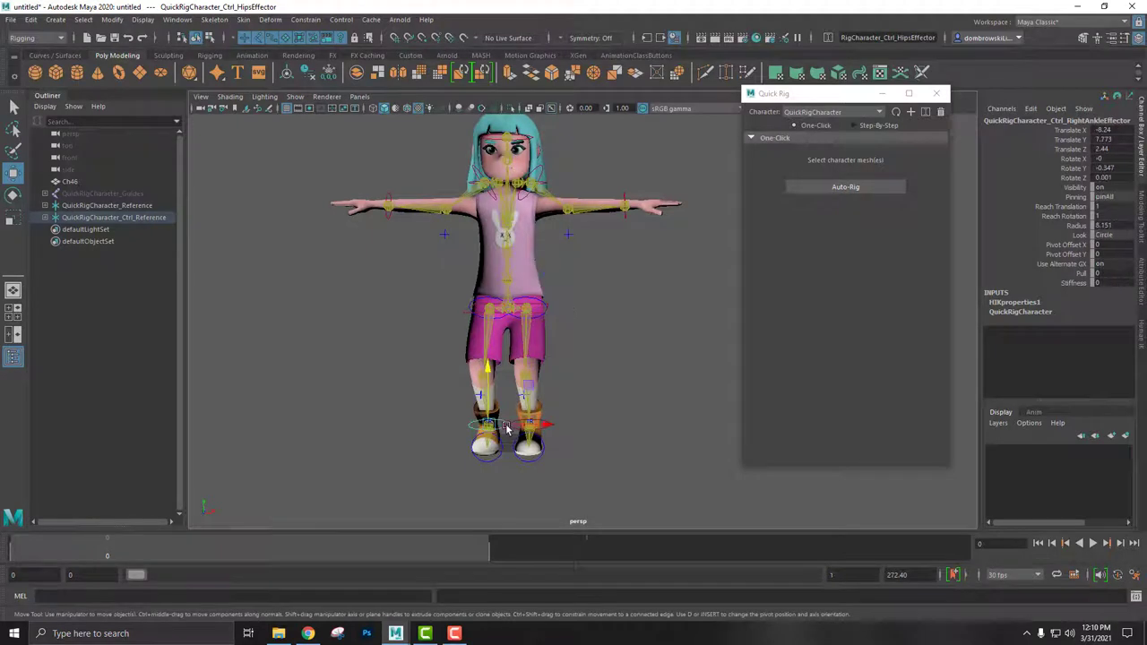
{"action": "left_click", "coordinate": [484, 422]}
{"action": "middle_click_drag", "start_coordinate": [631, 418], "coordinate": [591, 418]}
{"action": "key", "text": "ctrl+z"}
{"action": "key", "text": "ctrl+z"}
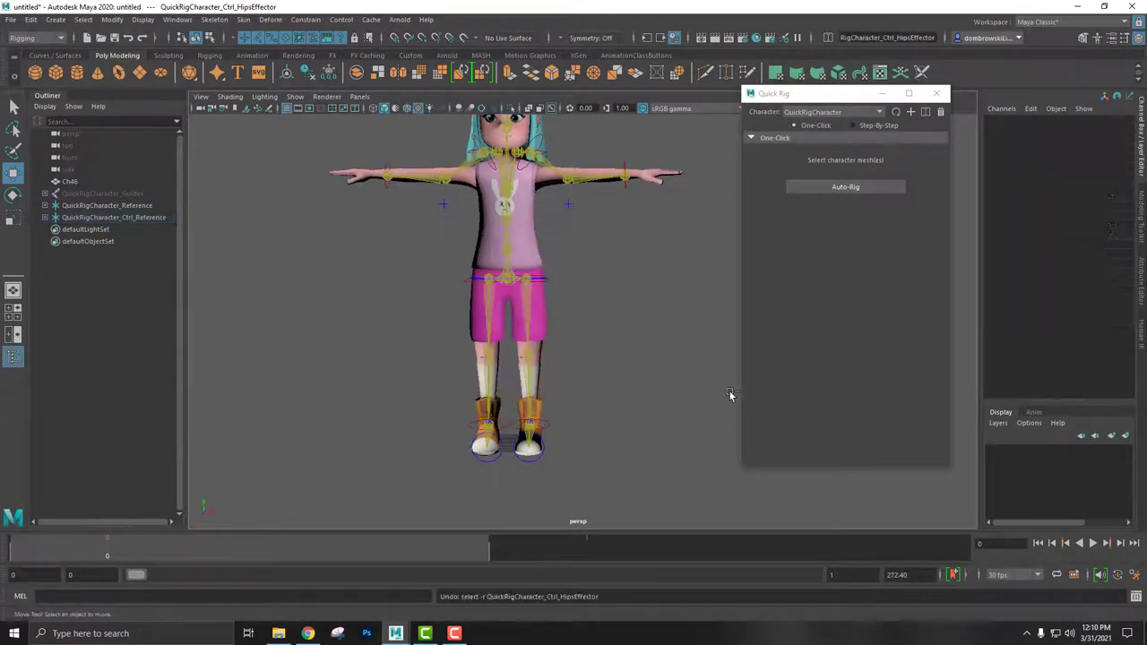
{"action": "mouse_move", "coordinate": [563, 277]}
{"action": "left_mouse_down", "text": "alt"}
{"action": "mouse_move", "coordinate": [606, 288]}
{"action": "mouse_move", "coordinate": [564, 320]}
{"action": "left_mouse_up", "text": "alt"}
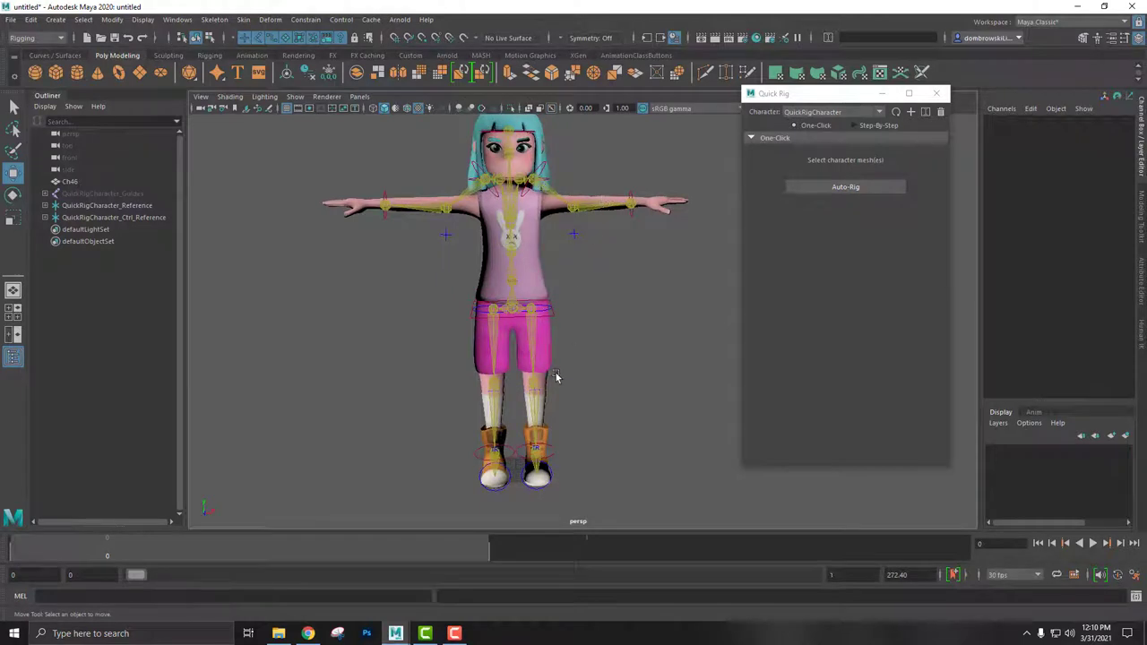
{"action": "mouse_move", "coordinate": [508, 458]}
{"action": "left_mouse_down", "text": "alt"}
{"action": "mouse_move", "coordinate": [407, 435]}
{"action": "mouse_move", "coordinate": [497, 452]}
{"action": "left_mouse_up", "text": "alt"}
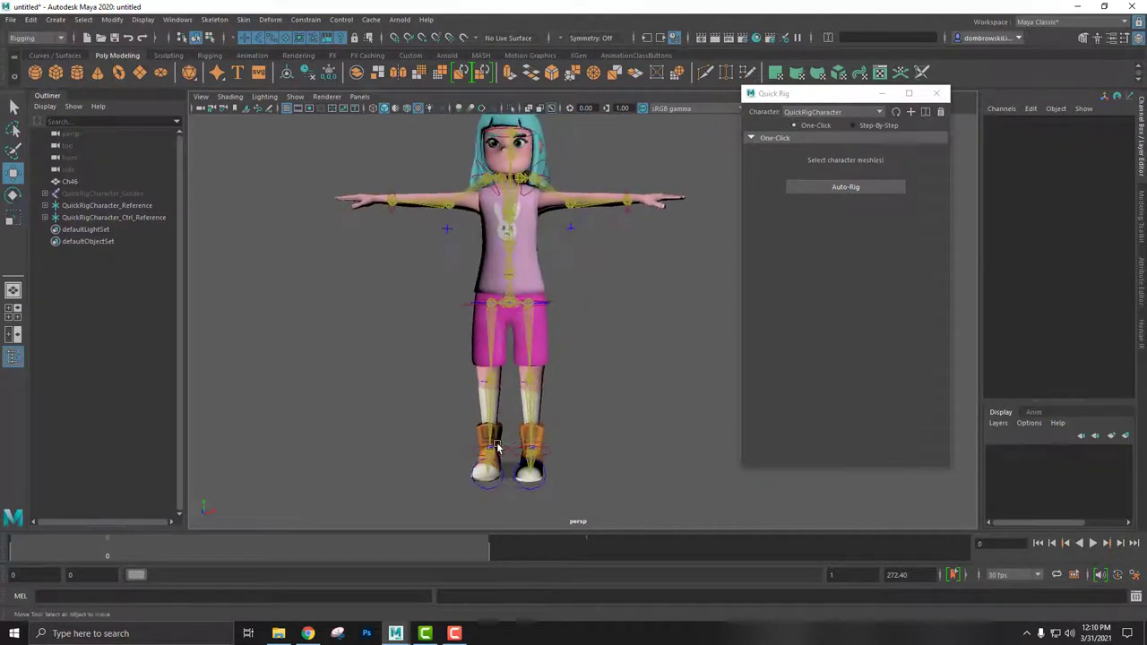
Delete the three QuickRigCharacter groups, reselect Ch46, and set Quick Rig to Step-By-Step
{"action": "left_click", "coordinate": [113, 194]}
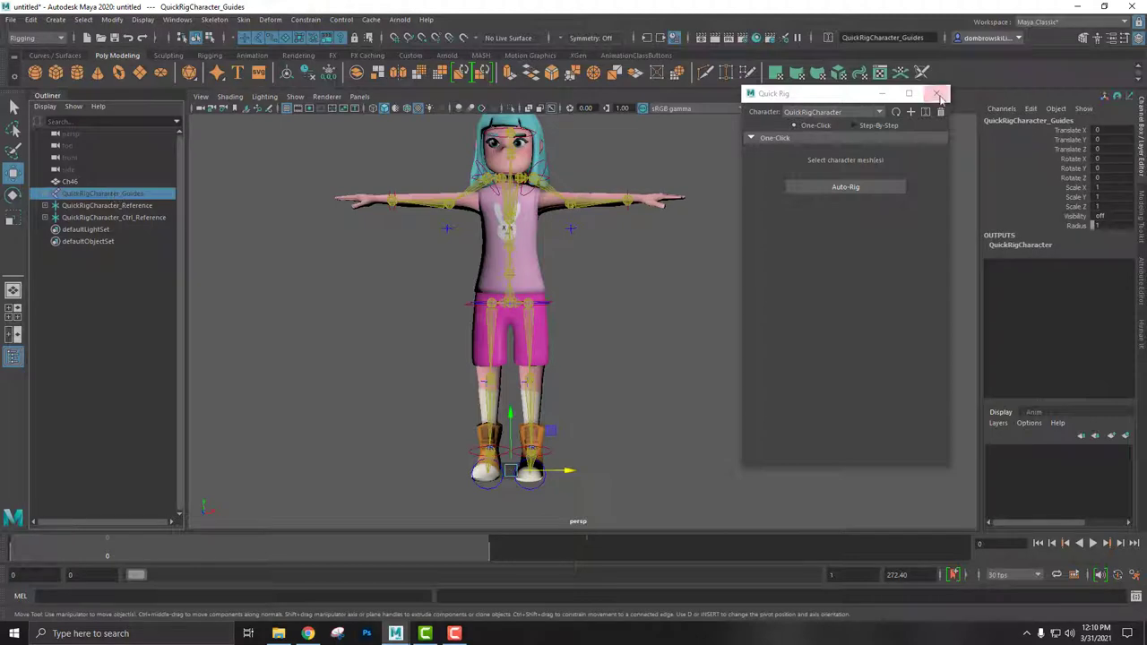
{"action": "left_click", "coordinate": [118, 217]}
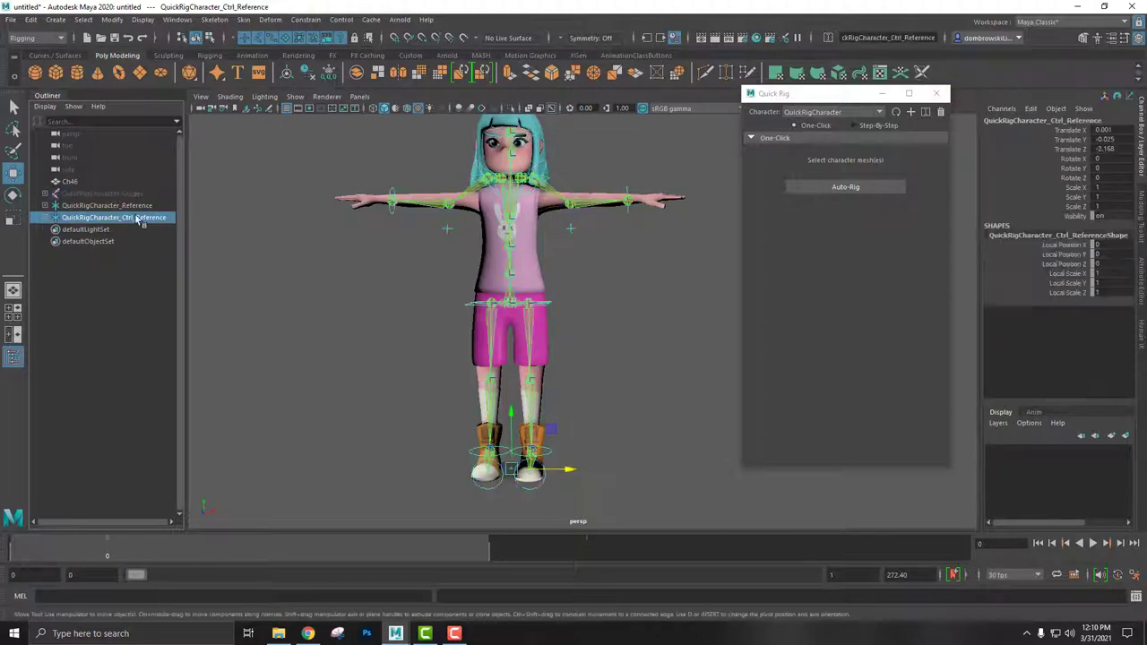
{"action": "left_click", "coordinate": [126, 195], "text": "shift"}
{"action": "left_click", "coordinate": [943, 113]}
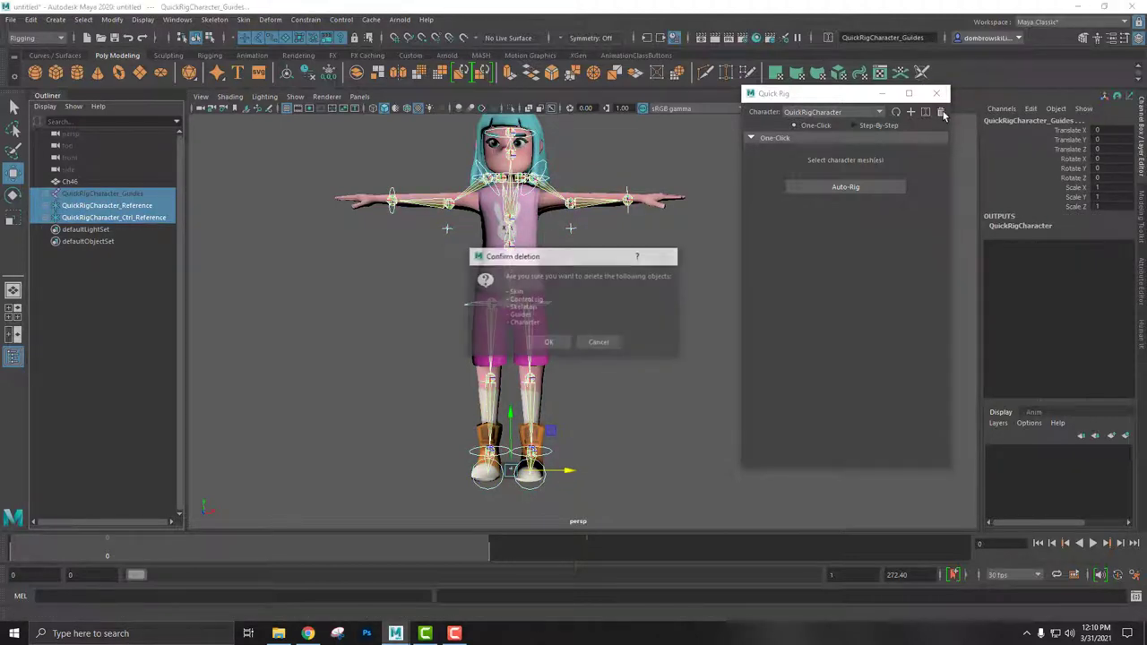
{"action": "left_click", "coordinate": [549, 342]}
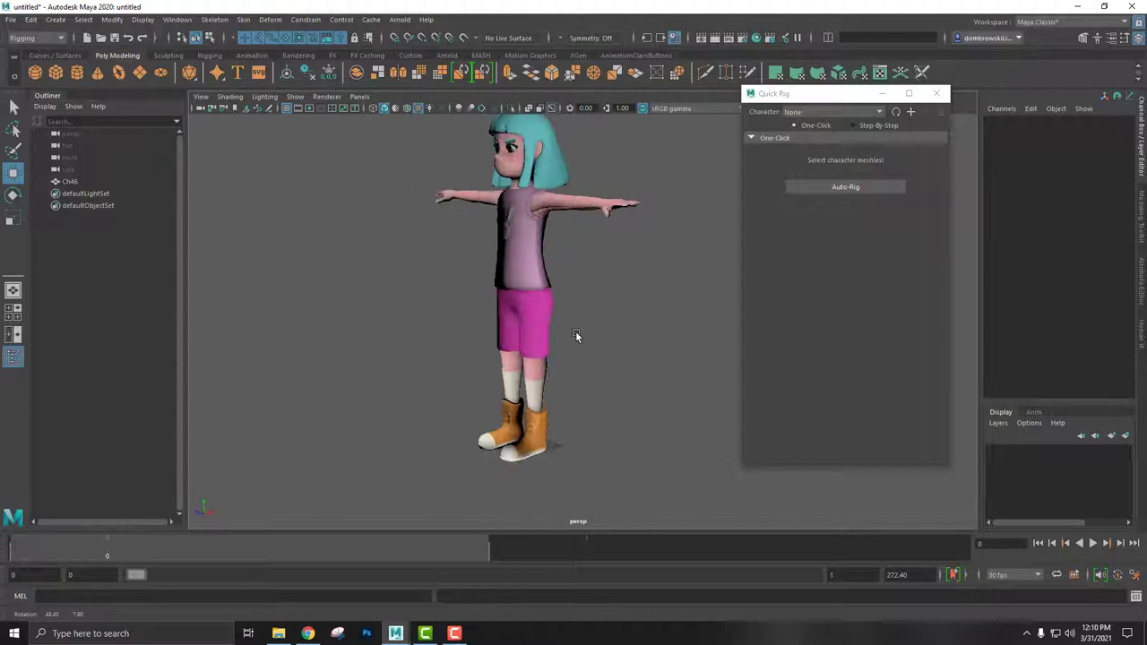
{"action": "left_click", "coordinate": [79, 183]}
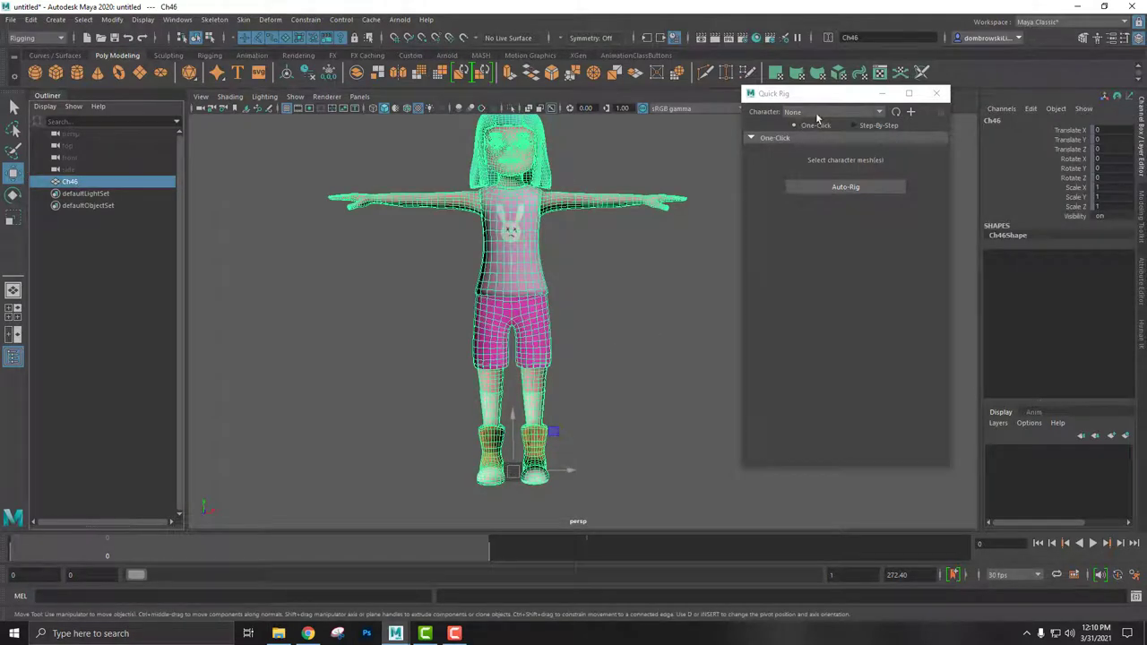
{"action": "left_click", "coordinate": [866, 129]}
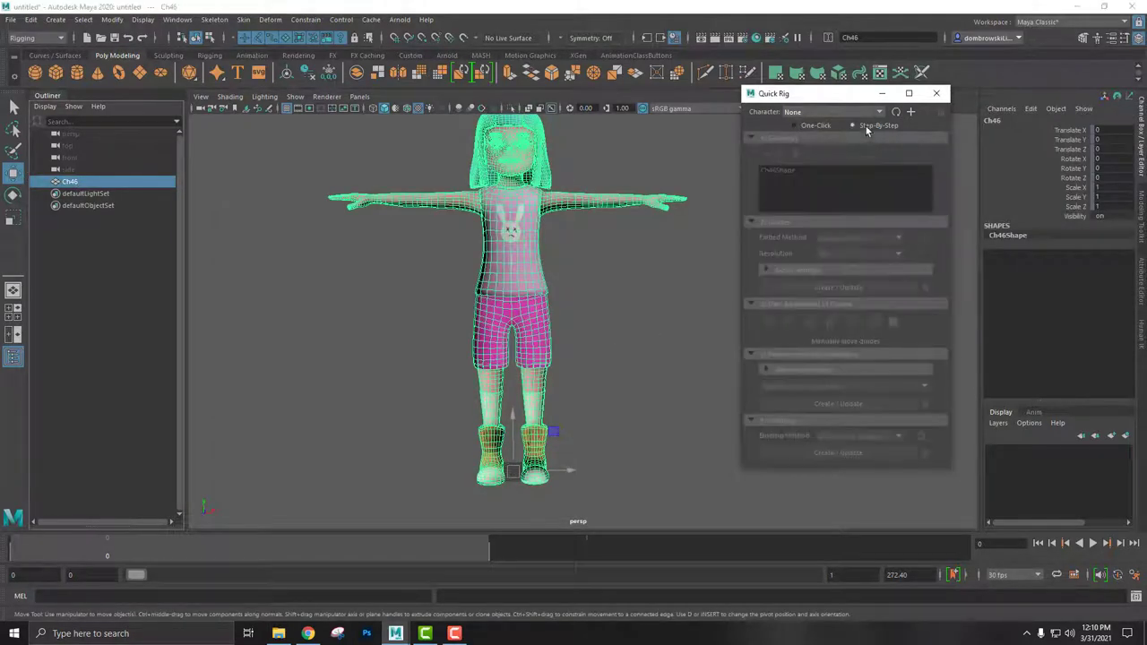
Create a step-by-step Quick Rig character, add the Ch46 mesh as geometry, and generate guides
{"action": "left_click", "coordinate": [910, 113]}
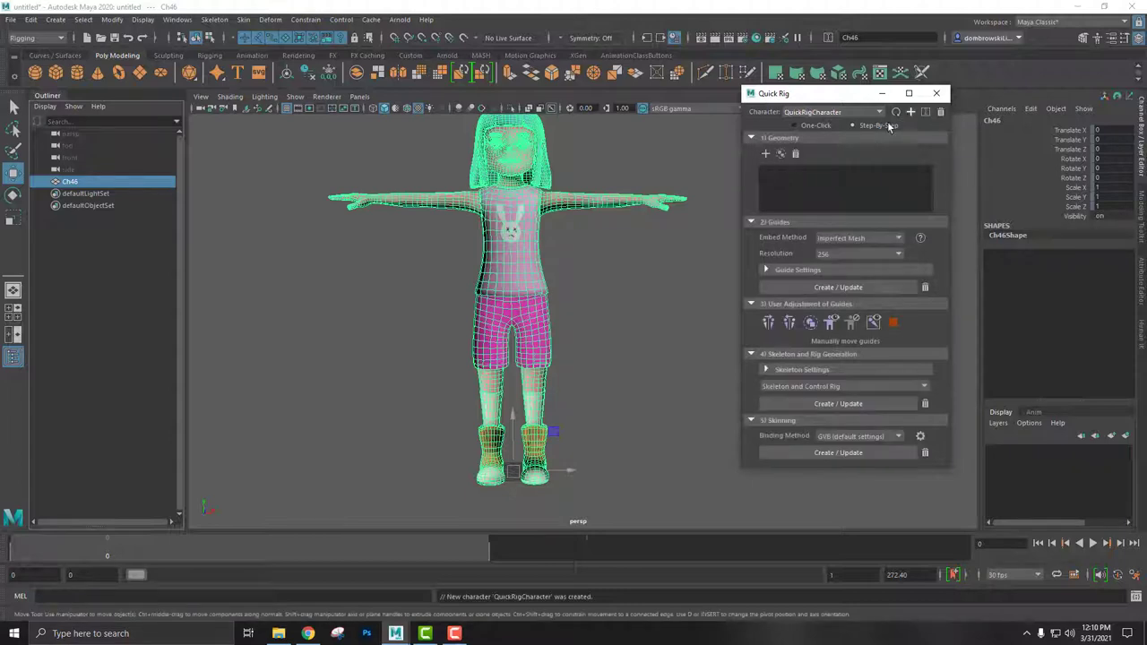
{"action": "left_click", "coordinate": [766, 155]}
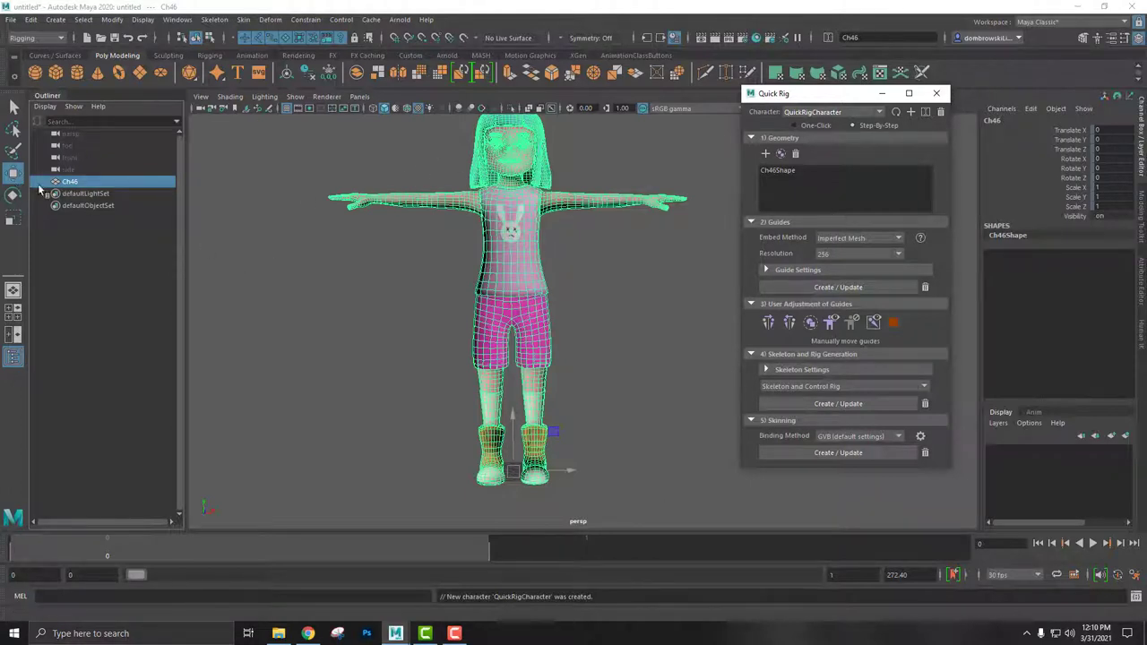
{"action": "left_click", "coordinate": [751, 138]}
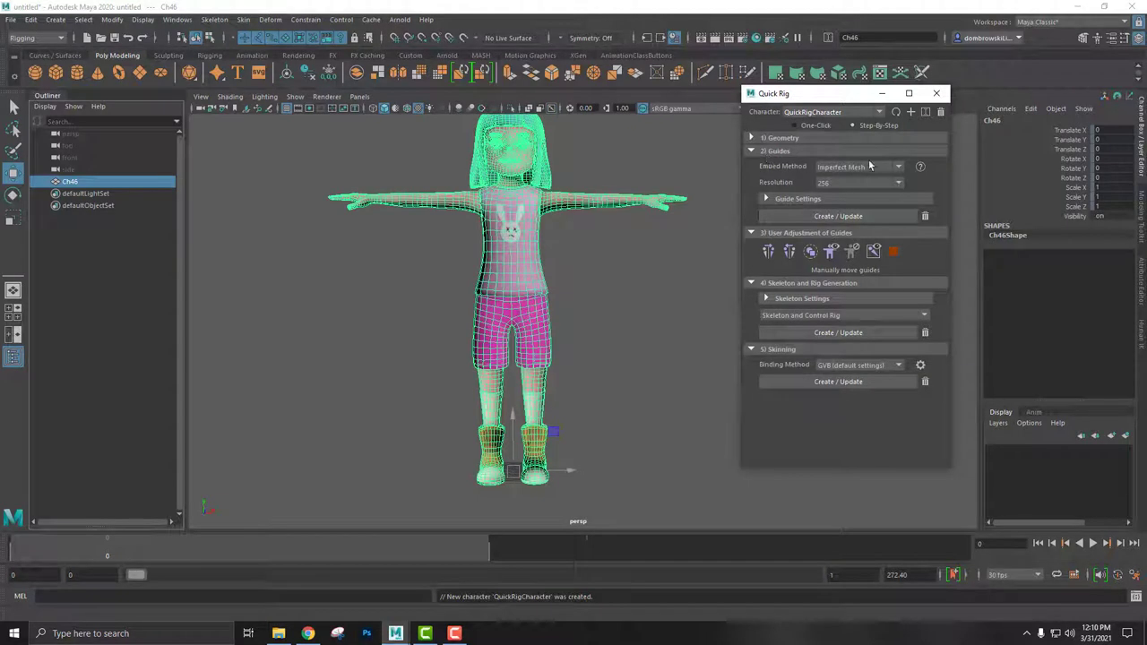
{"action": "left_click", "coordinate": [836, 216]}
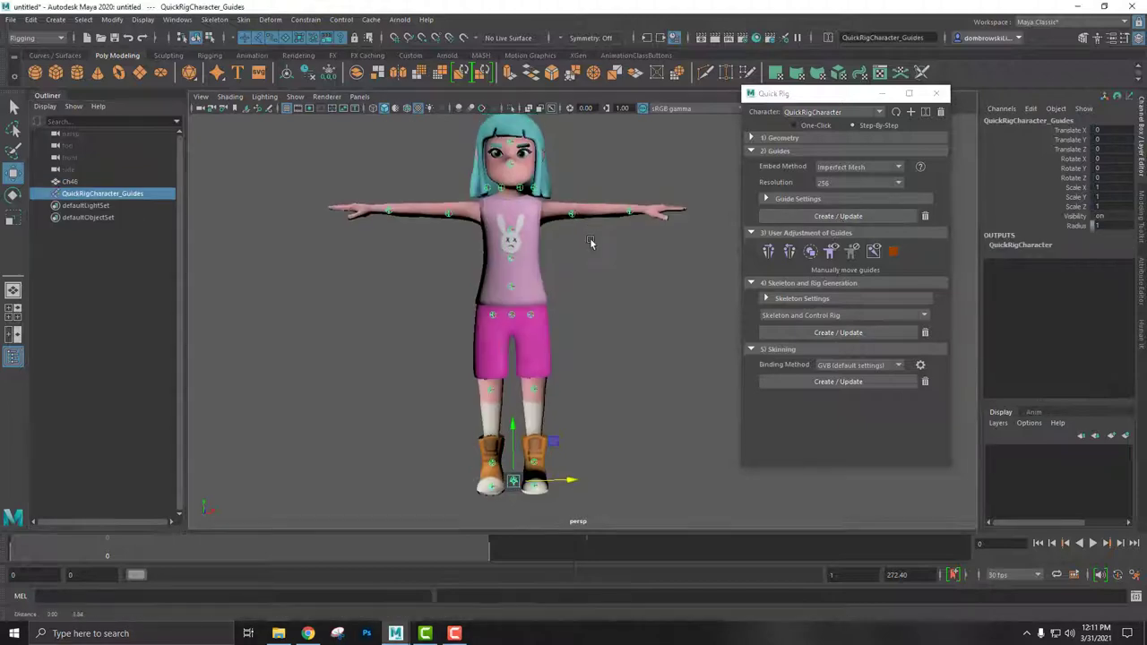
Shift the LeftForeArm guide along the arm and move the wrist guide toward the hand
{"action": "mouse_move", "coordinate": [587, 242]}
{"action": "left_mouse_down", "text": "alt"}
{"action": "mouse_move", "coordinate": [517, 309]}
{"action": "mouse_move", "coordinate": [448, 314]}
{"action": "mouse_move", "coordinate": [448, 371]}
{"action": "mouse_move", "coordinate": [544, 326]}
{"action": "mouse_move", "coordinate": [628, 263]}
{"action": "mouse_move", "coordinate": [586, 310]}
{"action": "mouse_move", "coordinate": [582, 259]}
{"action": "mouse_move", "coordinate": [578, 298]}
{"action": "left_mouse_up", "text": "alt"}
{"action": "scroll", "coordinate": [578, 302], "scroll_direction": "up", "scroll_amount": 3}
{"action": "scroll", "coordinate": [538, 222], "scroll_direction": "up", "scroll_amount": 2}
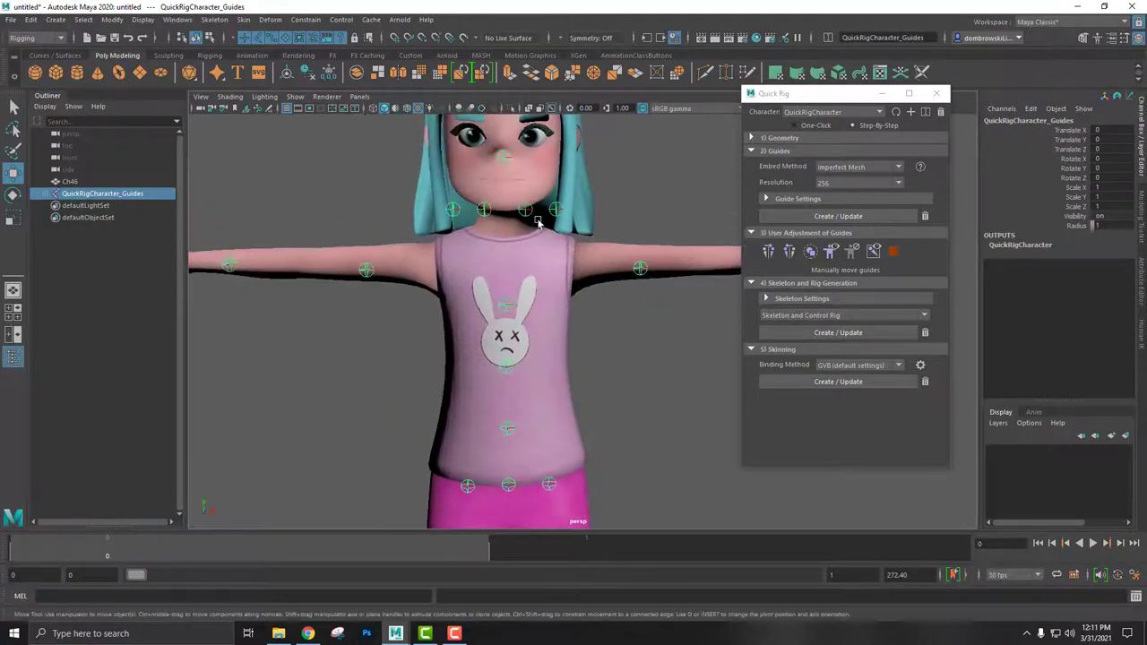
{"action": "left_click", "coordinate": [529, 215]}
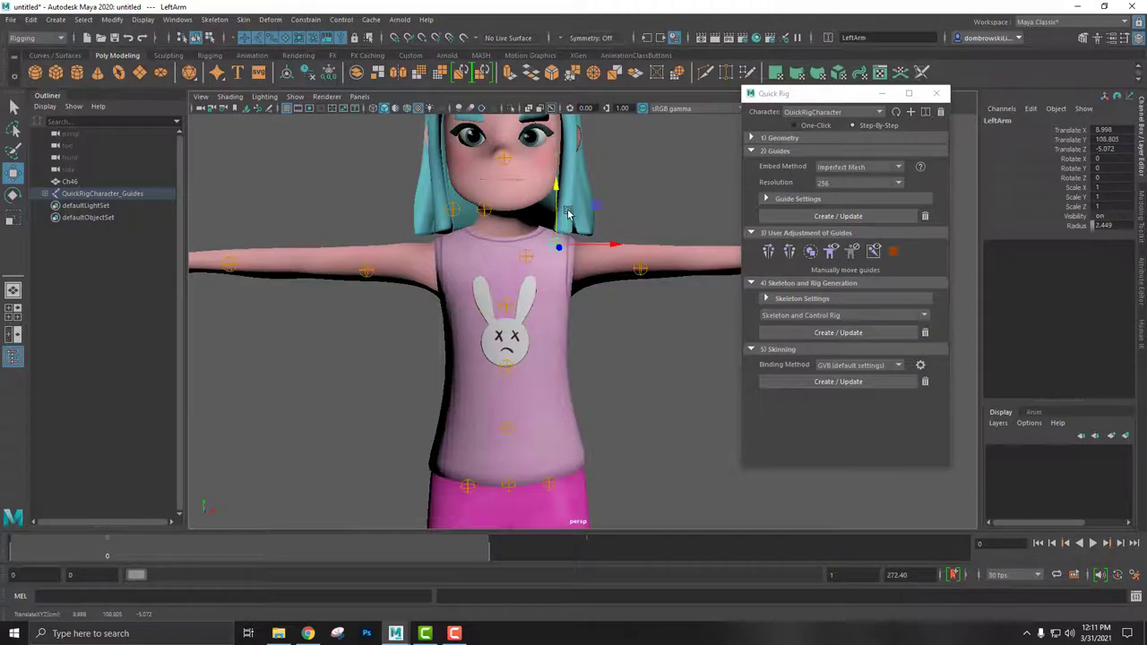
{"action": "left_click", "coordinate": [557, 244]}
{"action": "left_click", "coordinate": [485, 210]}
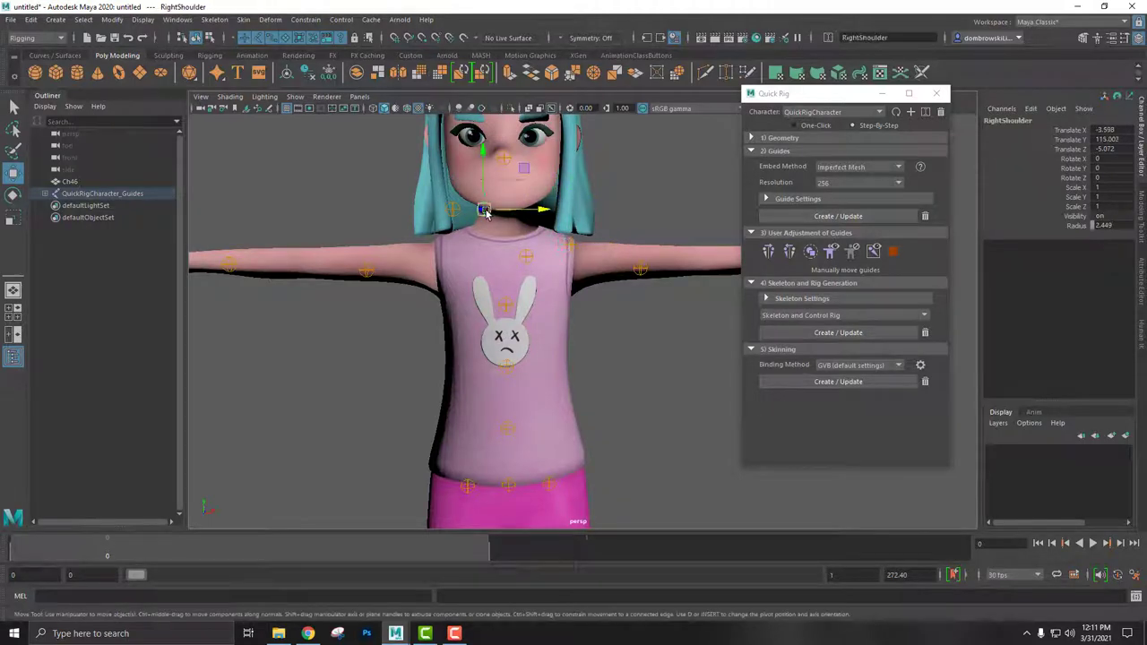
{"action": "left_click", "coordinate": [574, 251]}
{"action": "left_click", "coordinate": [641, 269]}
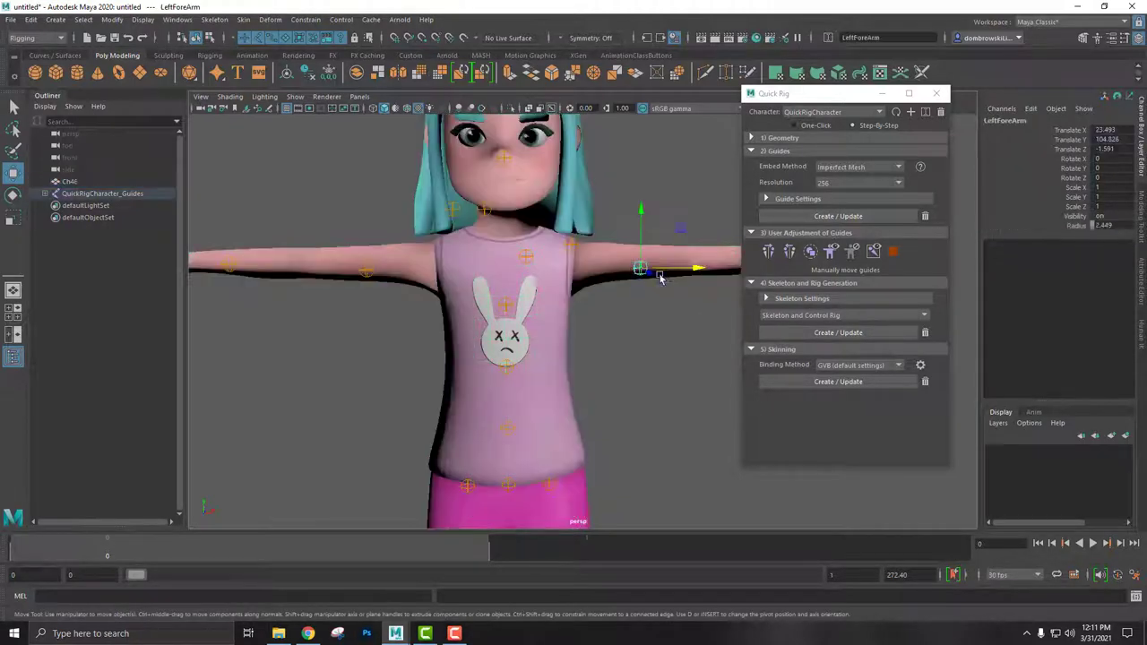
{"action": "mouse_move", "coordinate": [686, 273]}
{"action": "left_mouse_down"}
{"action": "mouse_move", "coordinate": [722, 271]}
{"action": "mouse_move", "coordinate": [677, 322]}
{"action": "mouse_move", "coordinate": [584, 375]}
{"action": "mouse_move", "coordinate": [599, 417]}
{"action": "left_mouse_up"}
{"action": "left_click", "coordinate": [584, 375]}
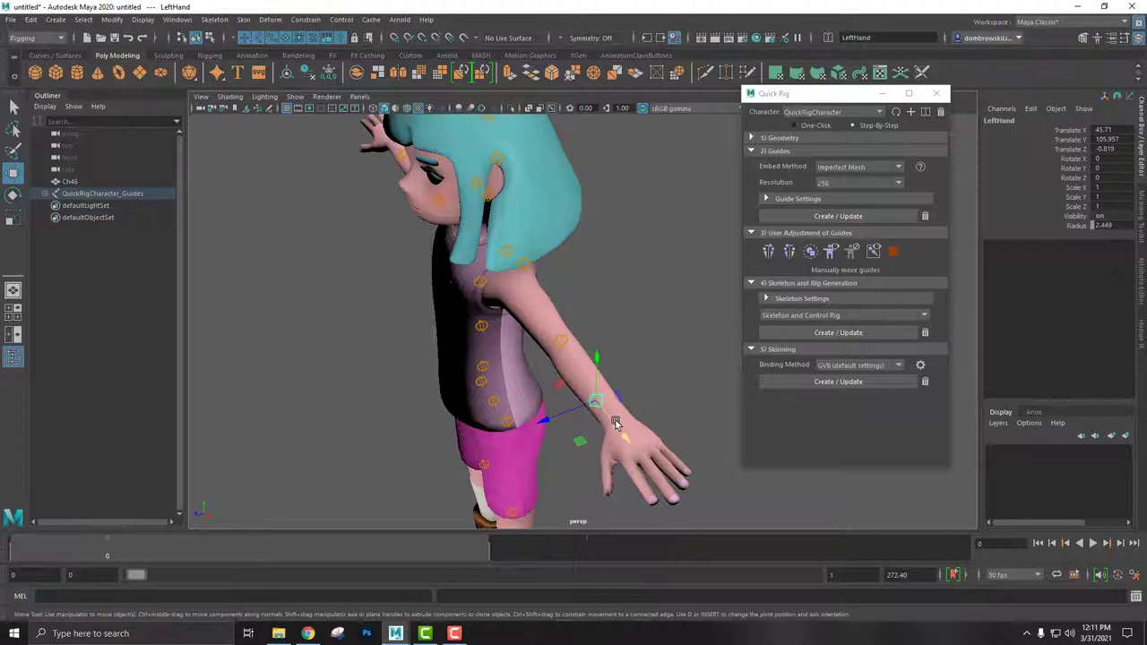
{"action": "mouse_move", "coordinate": [638, 445]}
{"action": "left_mouse_down"}
{"action": "mouse_move", "coordinate": [590, 441]}
{"action": "mouse_move", "coordinate": [727, 440]}
{"action": "left_mouse_up"}
Raise the left knee guide and push the left toe guide forward into the boot
{"action": "middle_click_drag", "start_coordinate": [727, 440], "coordinate": [494, 325], "text": "alt"}
{"action": "mouse_move", "coordinate": [494, 326]}
{"action": "right_mouse_down", "text": "alt"}
{"action": "mouse_move", "coordinate": [636, 287]}
{"action": "mouse_move", "coordinate": [714, 159]}
{"action": "right_mouse_up", "text": "alt"}
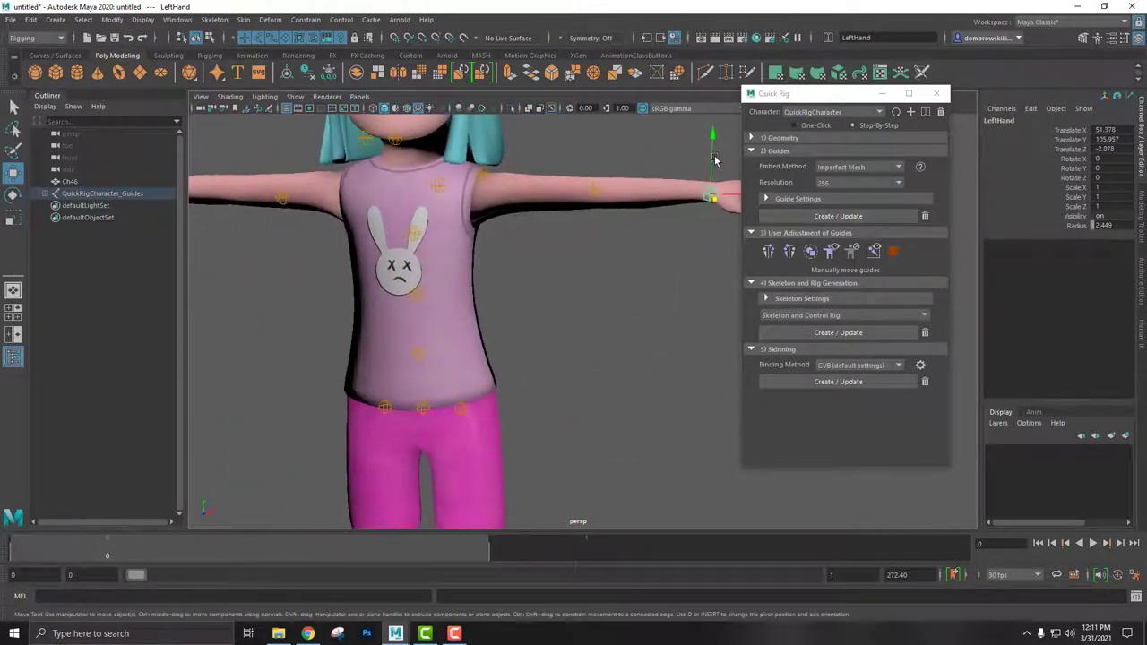
{"action": "left_click_drag", "start_coordinate": [715, 160], "coordinate": [714, 158]}
{"action": "middle_click_drag", "start_coordinate": [714, 156], "coordinate": [586, 210], "text": "alt"}
{"action": "right_click_drag", "start_coordinate": [586, 211], "coordinate": [562, 341], "text": "alt"}
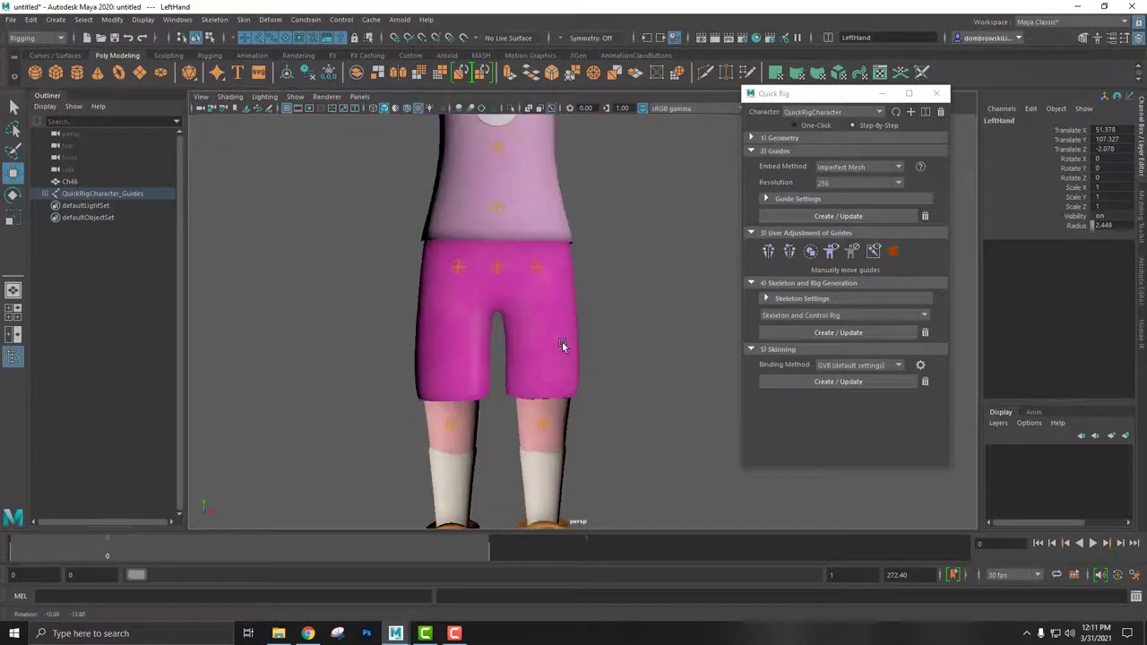
{"action": "middle_click_drag", "start_coordinate": [564, 338], "coordinate": [567, 334], "text": "alt"}
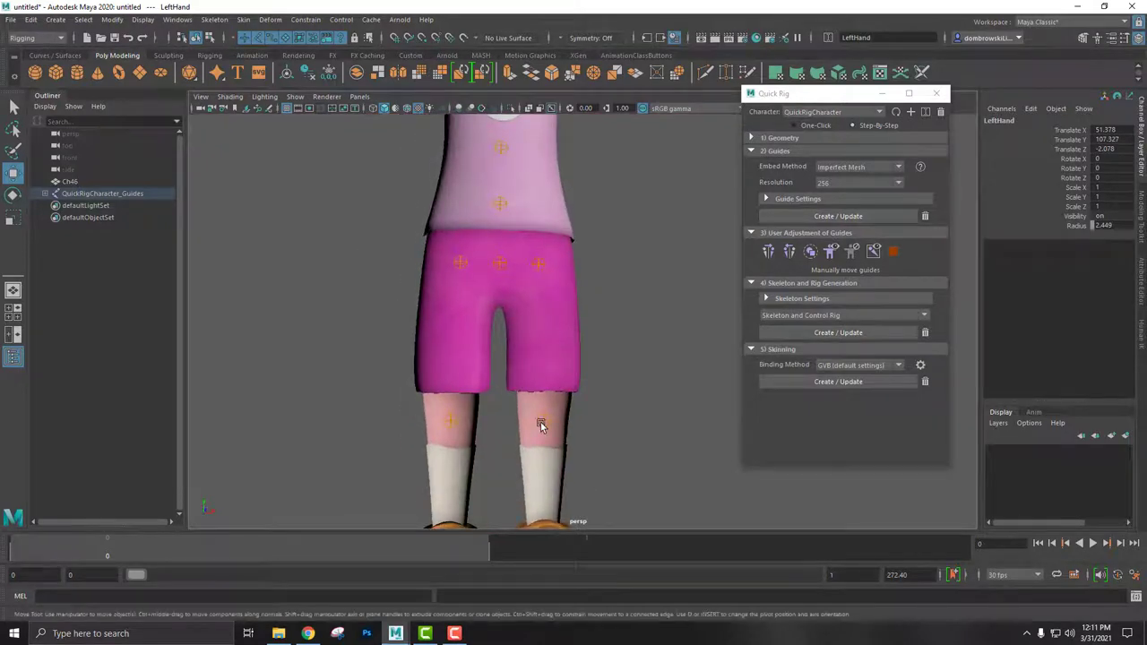
{"action": "mouse_move", "coordinate": [540, 425]}
{"action": "left_mouse_down"}
{"action": "mouse_move", "coordinate": [538, 395]}
{"action": "mouse_move", "coordinate": [578, 375]}
{"action": "mouse_move", "coordinate": [631, 380]}
{"action": "mouse_move", "coordinate": [472, 336]}
{"action": "left_mouse_up"}
{"action": "scroll", "coordinate": [577, 409], "scroll_direction": "down", "scroll_amount": 5}
{"action": "scroll", "coordinate": [538, 394], "scroll_direction": "up", "scroll_amount": 5}
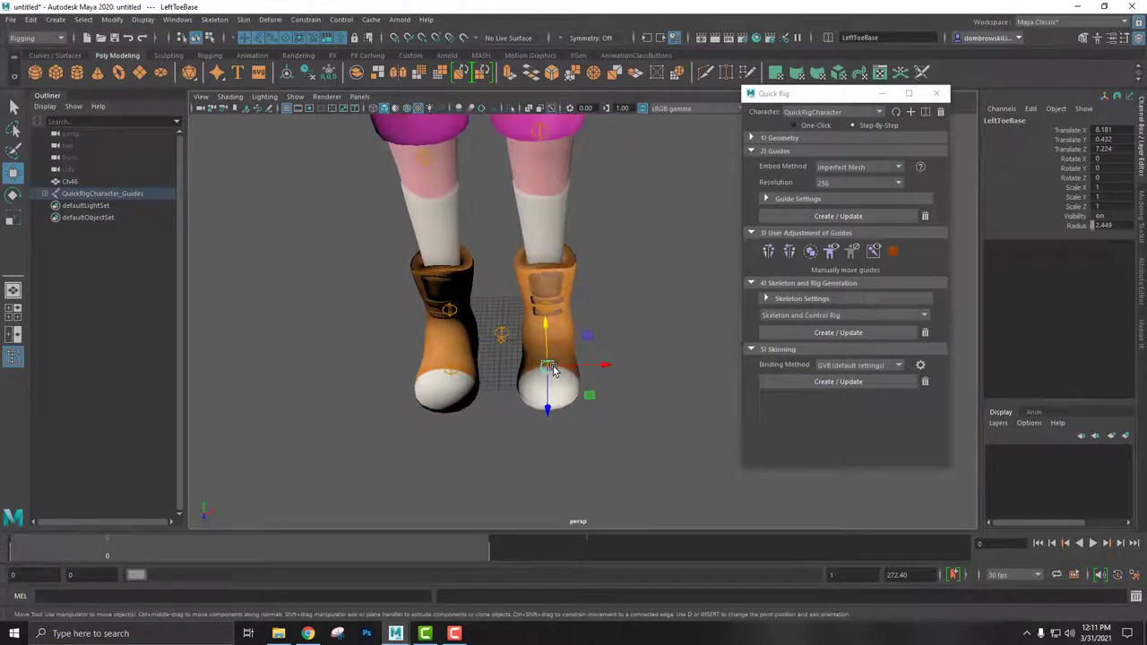
{"action": "mouse_move", "coordinate": [553, 370]}
{"action": "left_mouse_down", "text": "alt"}
{"action": "mouse_move", "coordinate": [592, 372]}
{"action": "mouse_move", "coordinate": [523, 375]}
{"action": "left_mouse_up", "text": "alt"}
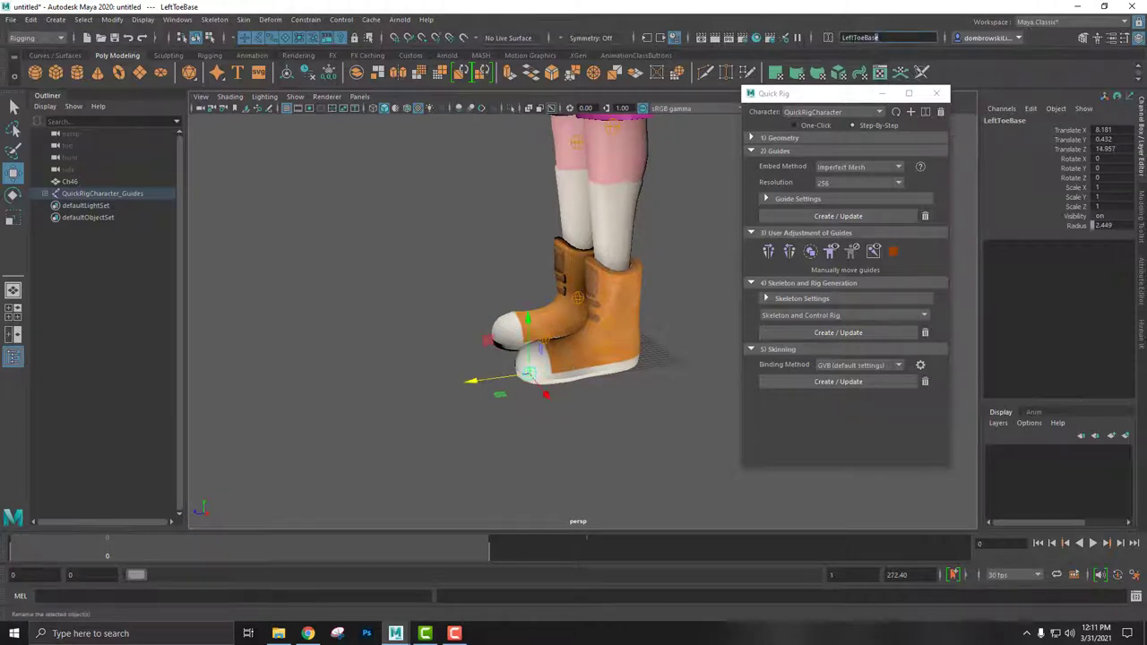
Lower the hips guide slightly and bring the neck guide down to the neck base
{"action": "left_click_drag", "start_coordinate": [677, 198], "coordinate": [588, 219], "text": "alt"}
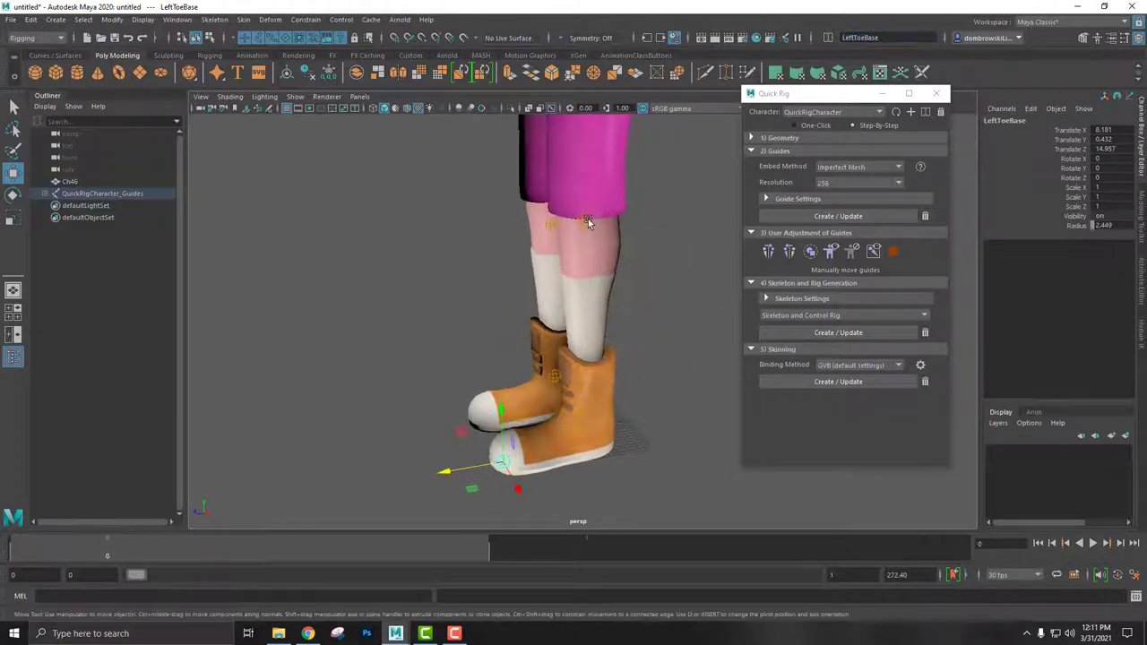
{"action": "mouse_move", "coordinate": [668, 222]}
{"action": "left_mouse_down", "text": "alt"}
{"action": "mouse_move", "coordinate": [677, 320]}
{"action": "mouse_move", "coordinate": [620, 326]}
{"action": "mouse_move", "coordinate": [635, 293]}
{"action": "left_mouse_up", "text": "alt"}
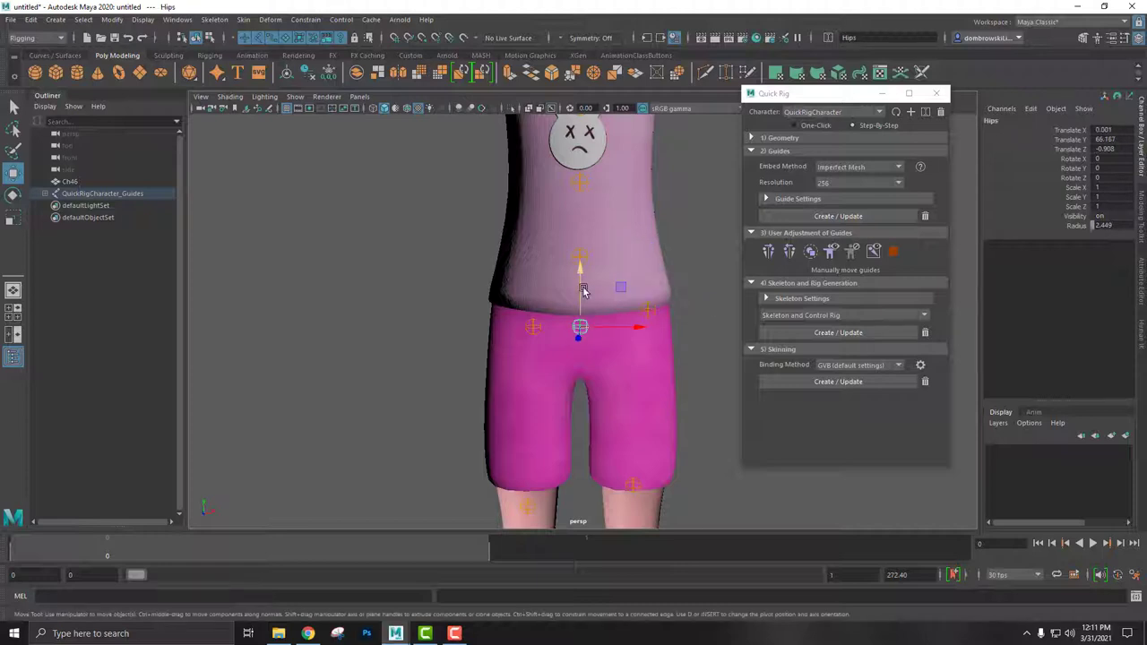
{"action": "left_click_drag", "start_coordinate": [580, 305], "coordinate": [583, 312]}
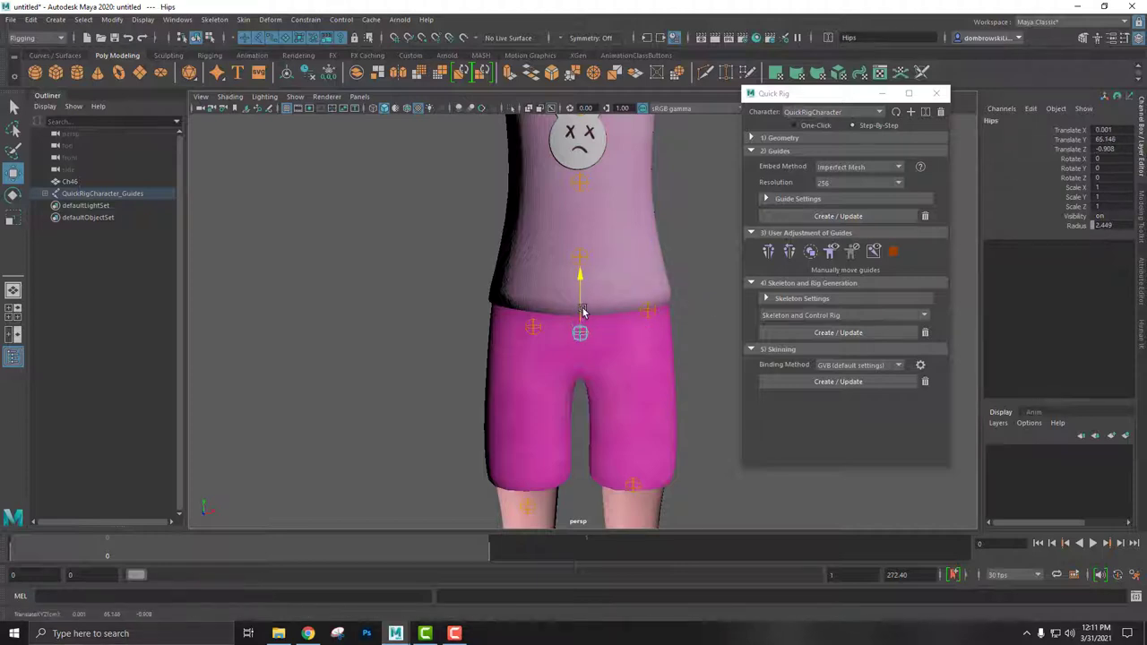
{"action": "middle_click_drag", "start_coordinate": [636, 251], "coordinate": [576, 184], "text": "alt"}
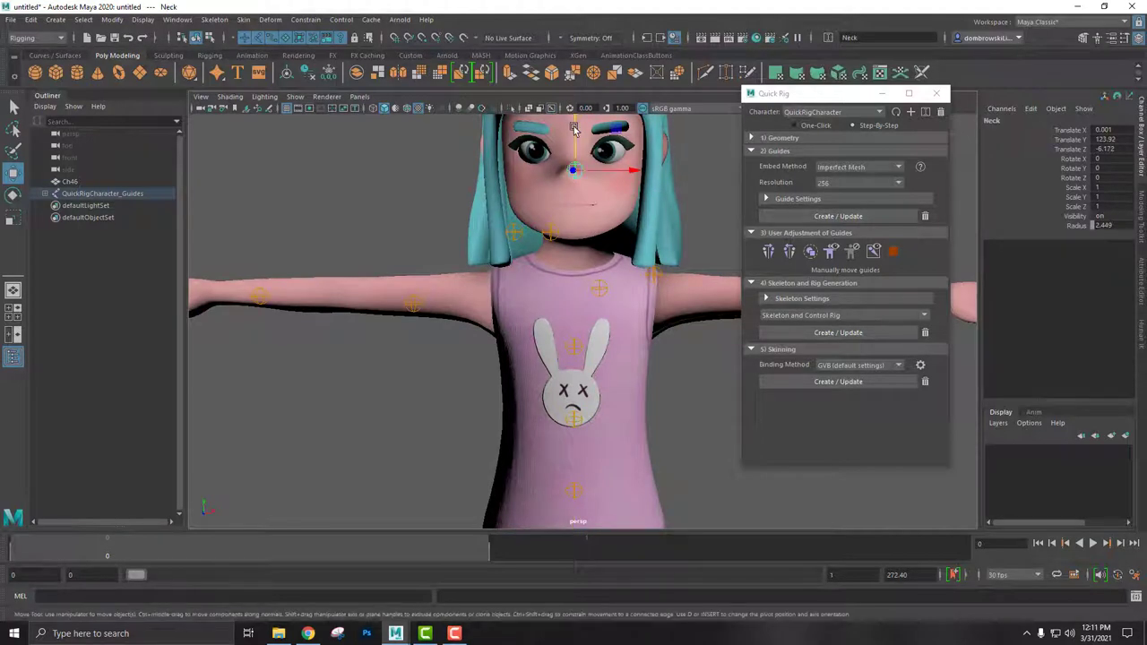
{"action": "mouse_move", "coordinate": [575, 130]}
{"action": "left_mouse_down"}
{"action": "mouse_move", "coordinate": [577, 193]}
{"action": "mouse_move", "coordinate": [702, 206]}
{"action": "mouse_move", "coordinate": [689, 240]}
{"action": "mouse_move", "coordinate": [737, 248]}
{"action": "mouse_move", "coordinate": [597, 257]}
{"action": "left_mouse_up"}
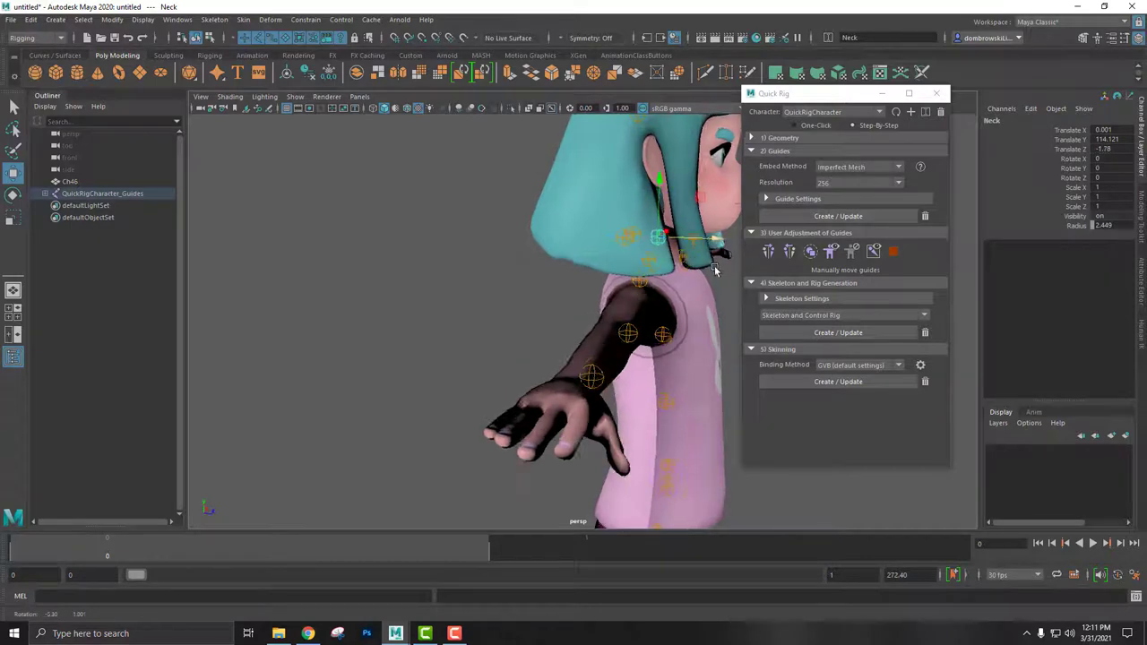
{"action": "scroll", "coordinate": [596, 258], "scroll_direction": "down", "scroll_amount": 2}
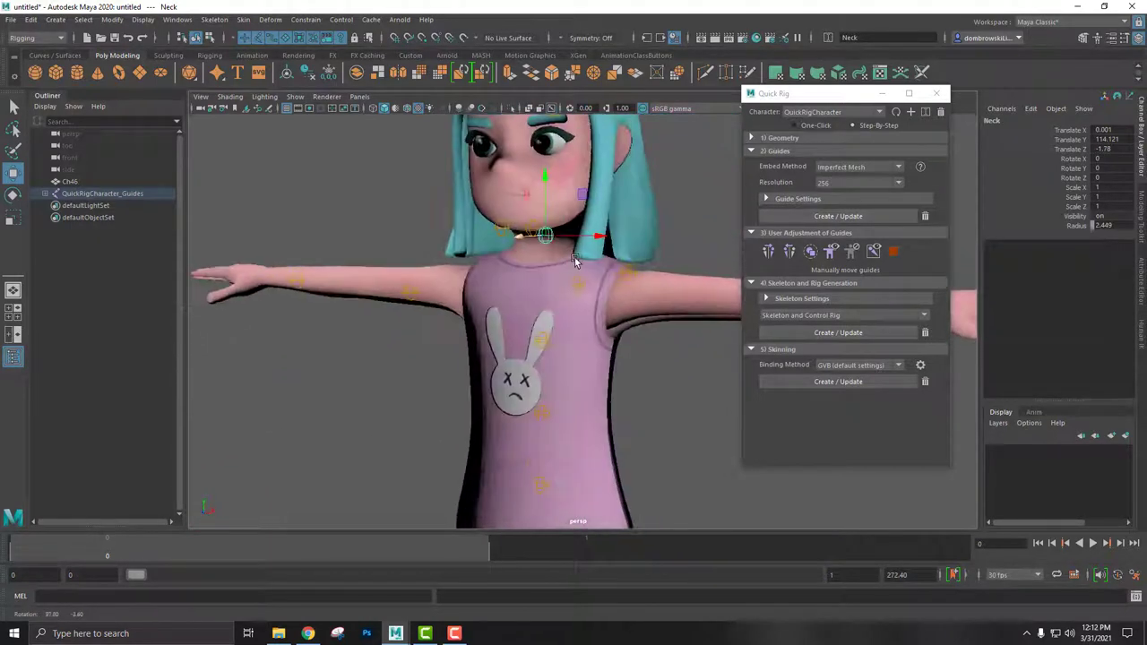
{"action": "scroll", "coordinate": [635, 249], "scroll_direction": "down", "scroll_amount": 2}
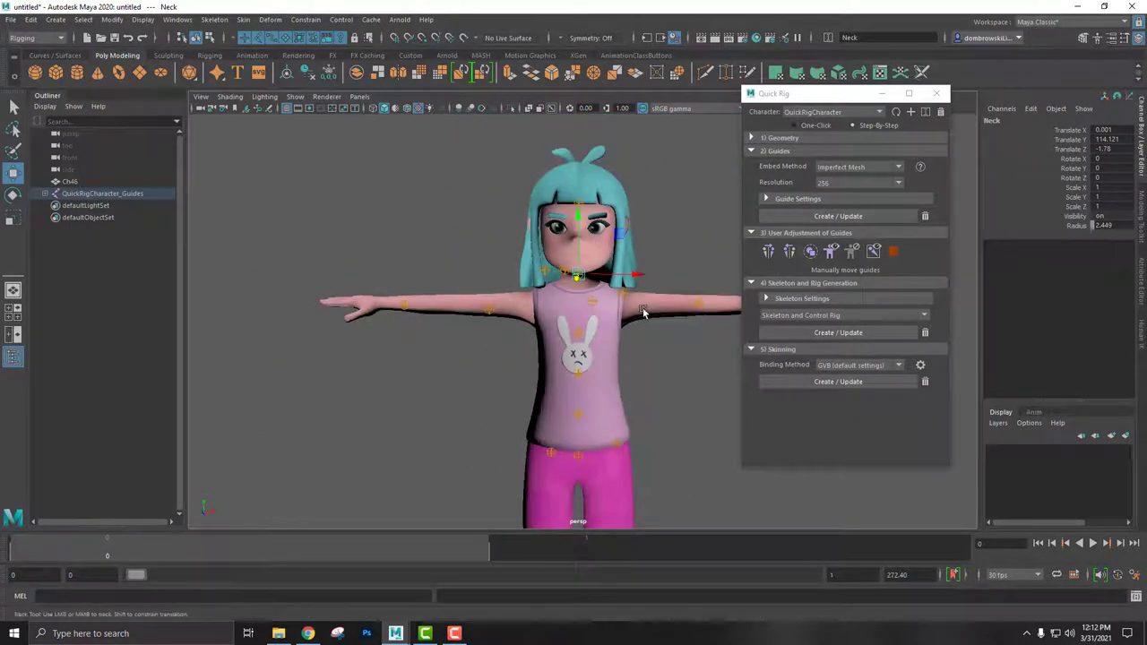
Reposition the neck guide again and check the guides from several angles
{"action": "middle_click_drag", "start_coordinate": [635, 249], "coordinate": [561, 201], "text": "alt"}
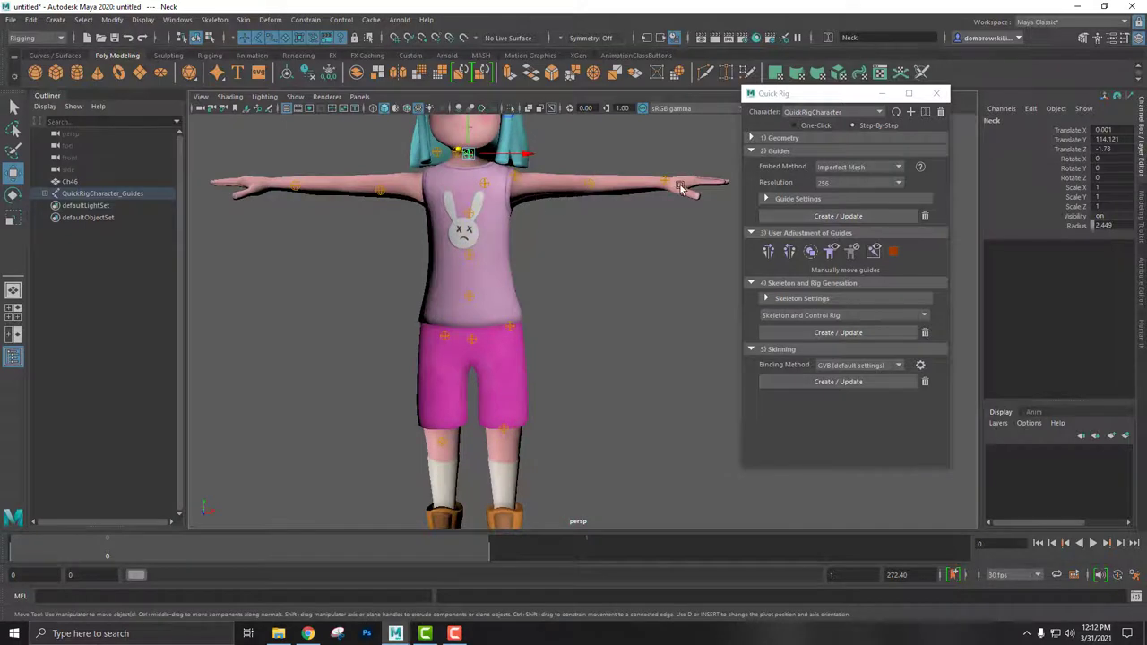
{"action": "scroll", "coordinate": [583, 242], "scroll_direction": "down", "scroll_amount": 2}
{"action": "scroll", "coordinate": [627, 269], "scroll_direction": "down", "scroll_amount": 2}
{"action": "scroll", "coordinate": [650, 264], "scroll_direction": "down", "scroll_amount": 1}
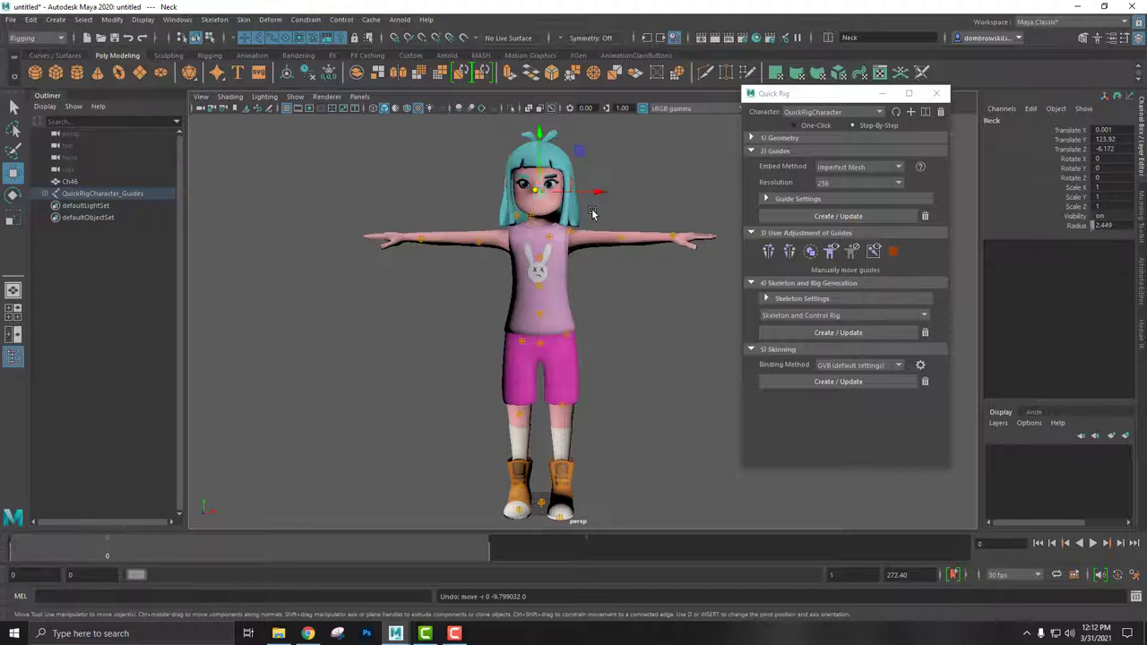
{"action": "left_click_drag", "start_coordinate": [532, 140], "coordinate": [541, 148]}
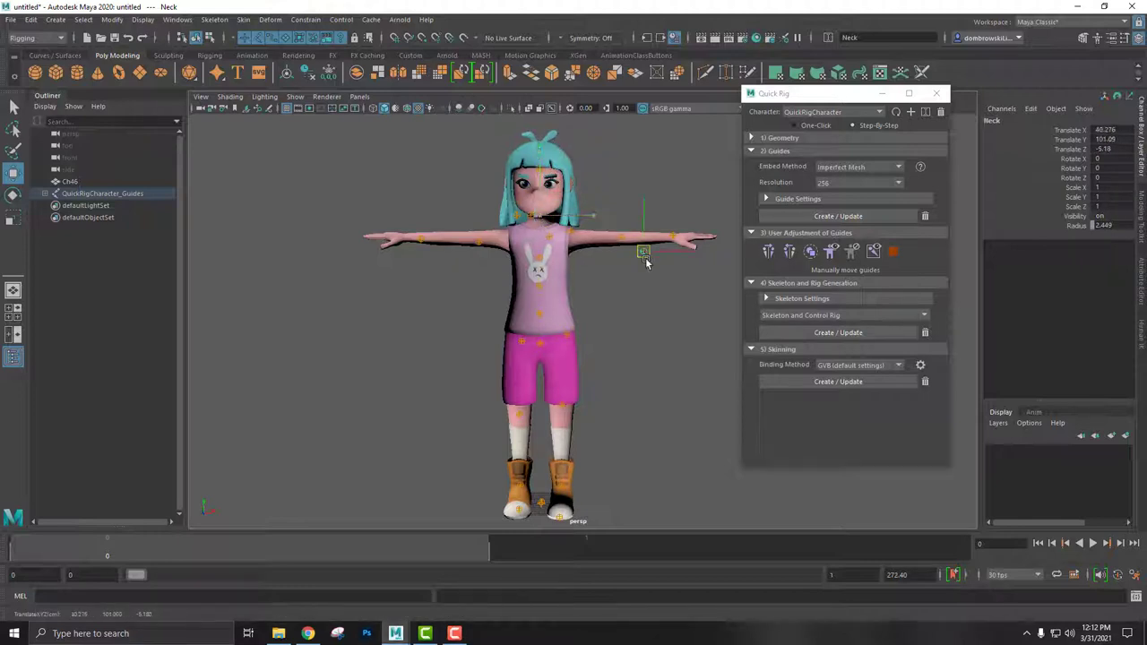
{"action": "mouse_move", "coordinate": [628, 484]}
{"action": "left_mouse_down", "text": "alt"}
{"action": "mouse_move", "coordinate": [697, 403]}
{"action": "mouse_move", "coordinate": [611, 195]}
{"action": "left_mouse_up", "text": "alt"}
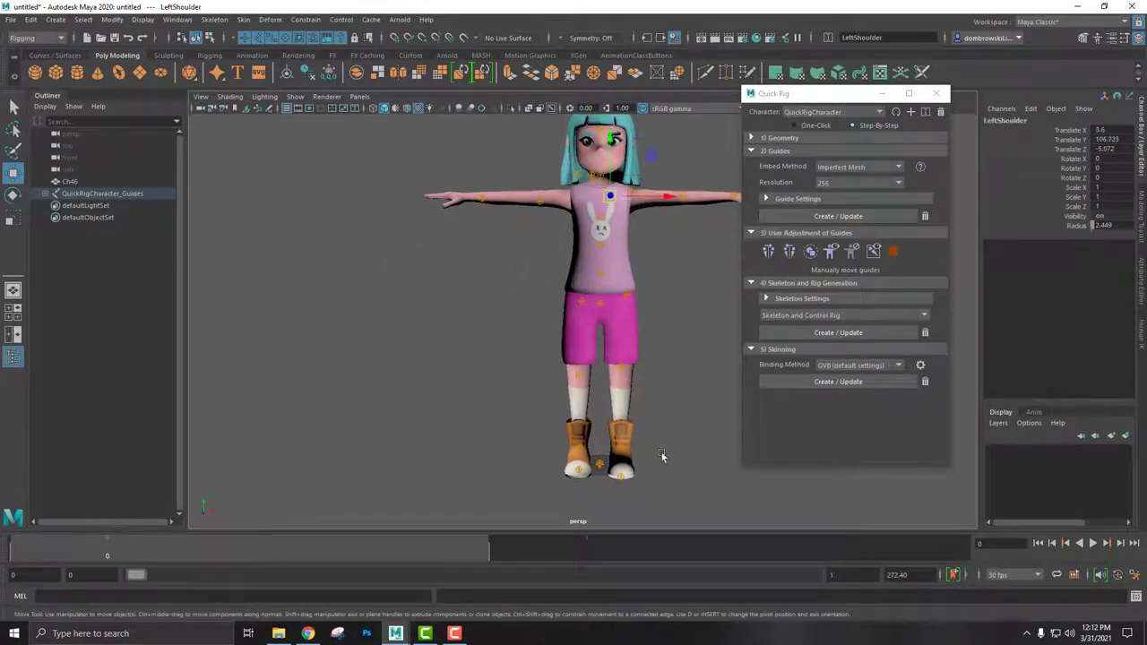
{"action": "mouse_move", "coordinate": [659, 388]}
{"action": "left_mouse_down", "text": "alt"}
{"action": "mouse_move", "coordinate": [531, 394]}
{"action": "mouse_move", "coordinate": [612, 492]}
{"action": "left_mouse_up", "text": "alt"}
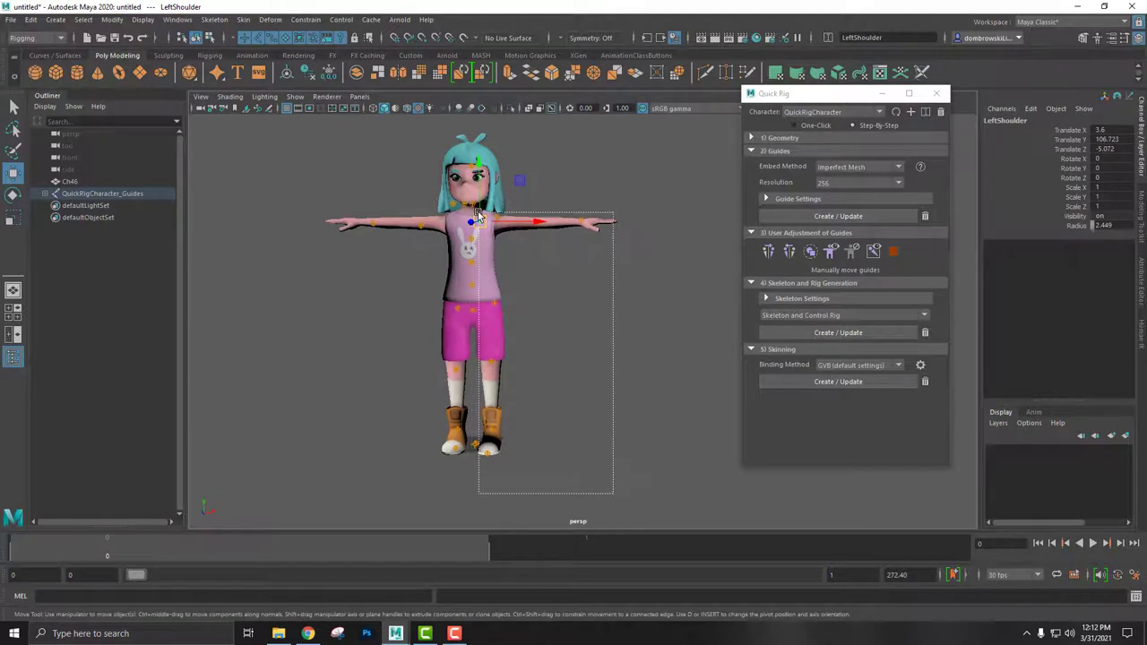
Select the LeftArm guide and mirror the guides to the right side
{"action": "left_click", "coordinate": [505, 222]}
{"action": "mouse_move", "coordinate": [607, 302]}
{"action": "left_mouse_down", "text": "alt"}
{"action": "mouse_move", "coordinate": [639, 310]}
{"action": "mouse_move", "coordinate": [708, 287]}
{"action": "left_mouse_up", "text": "alt"}
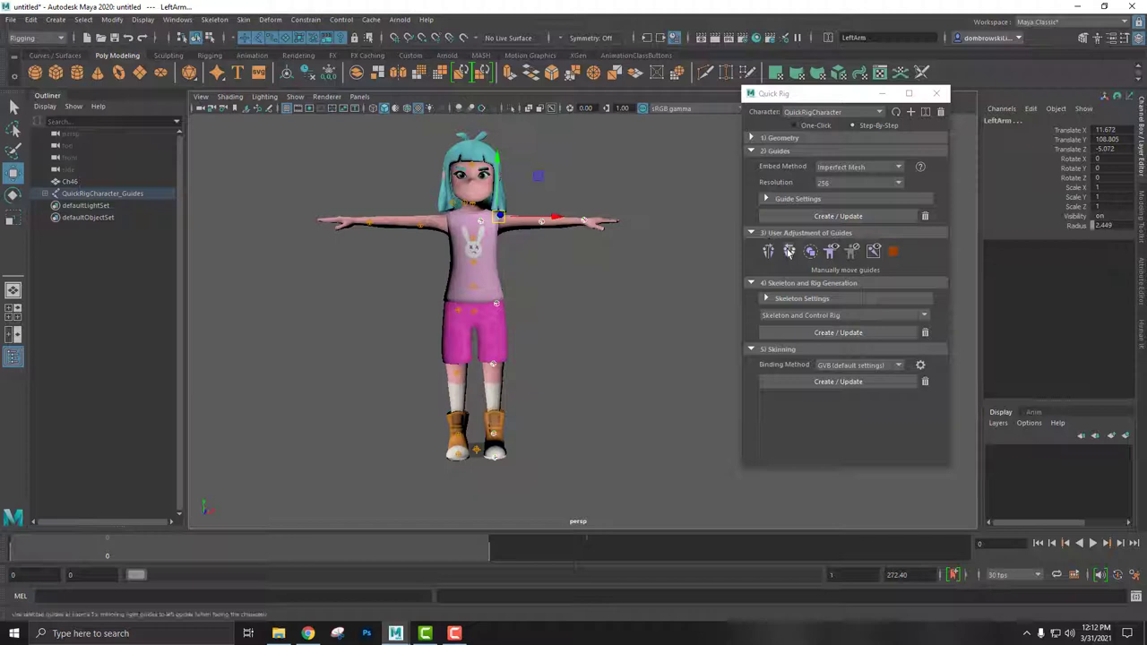
{"action": "left_click", "coordinate": [789, 252]}
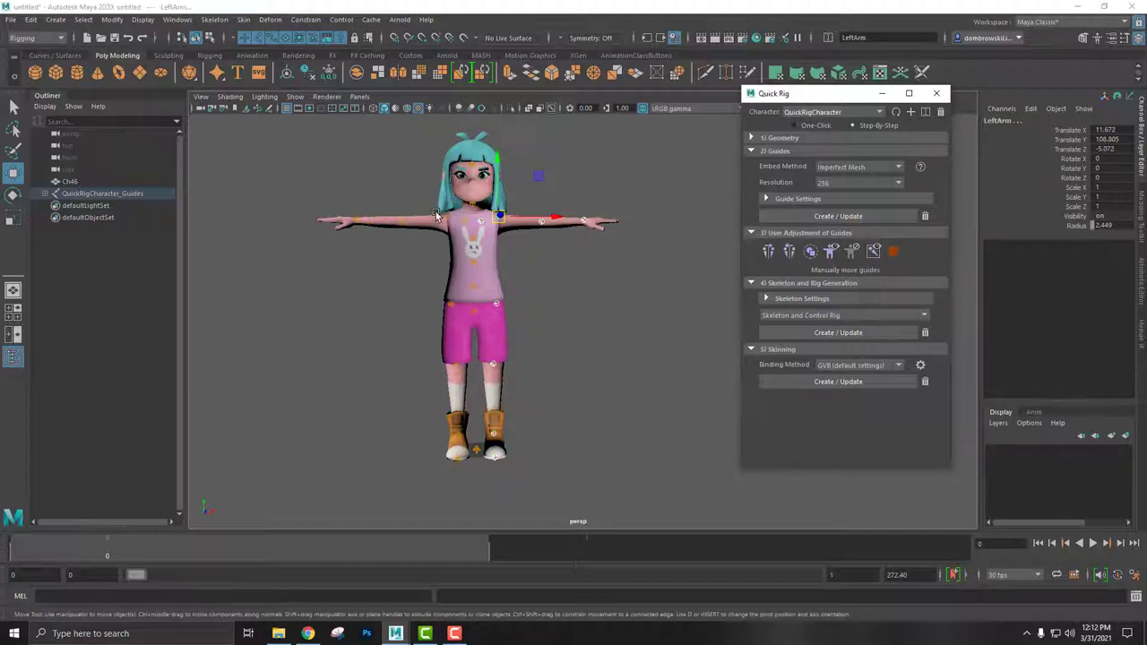
{"action": "mouse_move", "coordinate": [437, 216]}
{"action": "left_mouse_down", "text": "alt"}
{"action": "mouse_move", "coordinate": [405, 225]}
{"action": "mouse_move", "coordinate": [495, 383]}
{"action": "mouse_move", "coordinate": [607, 384]}
{"action": "mouse_move", "coordinate": [537, 358]}
{"action": "left_mouse_up", "text": "alt"}
{"action": "middle_click_drag", "start_coordinate": [538, 358], "coordinate": [535, 356], "text": "alt"}
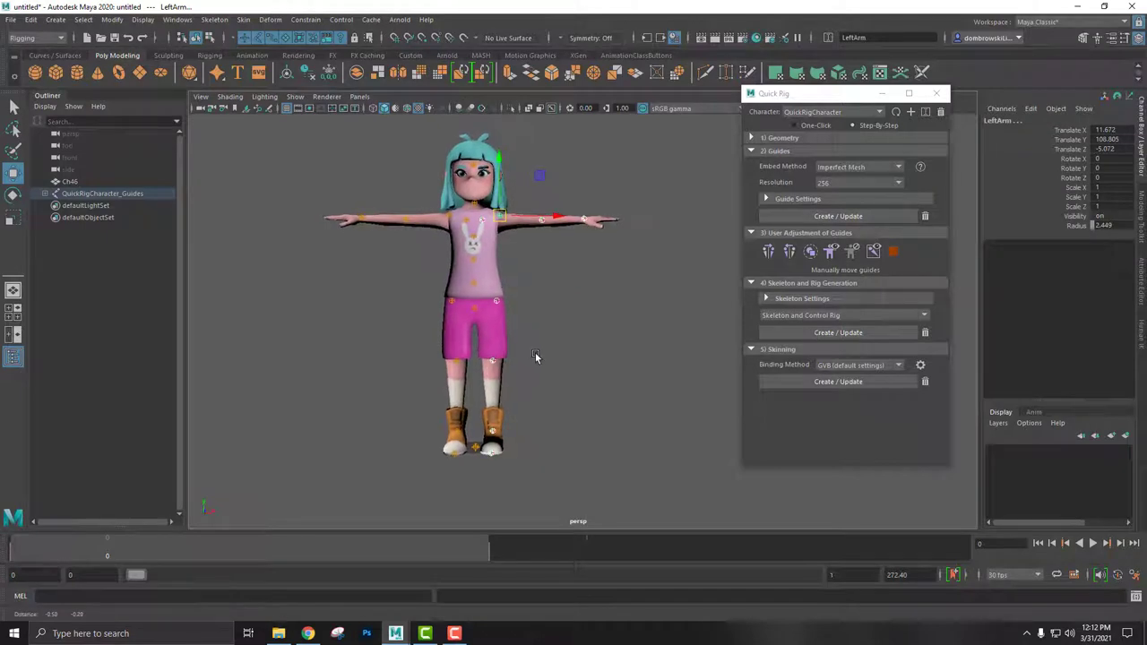
{"action": "mouse_move", "coordinate": [535, 357]}
{"action": "left_mouse_down", "text": "alt"}
{"action": "mouse_move", "coordinate": [476, 290]}
{"action": "mouse_move", "coordinate": [578, 295]}
{"action": "mouse_move", "coordinate": [453, 302]}
{"action": "left_mouse_up", "text": "alt"}
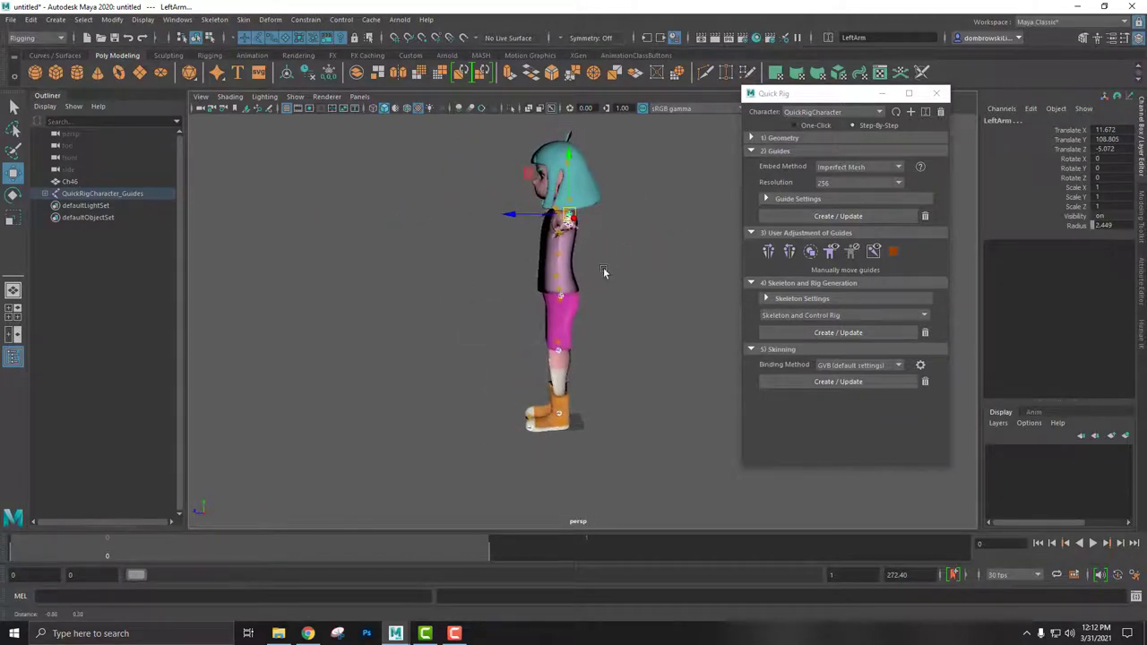
Nudge the LeftArm guide into place, then collapse '3) User Adjustment of Guides'
{"action": "right_click_drag", "start_coordinate": [605, 352], "coordinate": [652, 303], "text": "alt"}
{"action": "left_click", "coordinate": [653, 302]}
{"action": "mouse_move", "coordinate": [607, 313]}
{"action": "left_mouse_down", "text": "alt"}
{"action": "mouse_move", "coordinate": [636, 332]}
{"action": "mouse_move", "coordinate": [565, 301]}
{"action": "mouse_move", "coordinate": [538, 307]}
{"action": "mouse_move", "coordinate": [628, 309]}
{"action": "mouse_move", "coordinate": [682, 296]}
{"action": "mouse_move", "coordinate": [681, 283]}
{"action": "mouse_move", "coordinate": [522, 293]}
{"action": "mouse_move", "coordinate": [551, 400]}
{"action": "mouse_move", "coordinate": [533, 405]}
{"action": "left_mouse_up", "text": "alt"}
{"action": "left_click", "coordinate": [565, 301]}
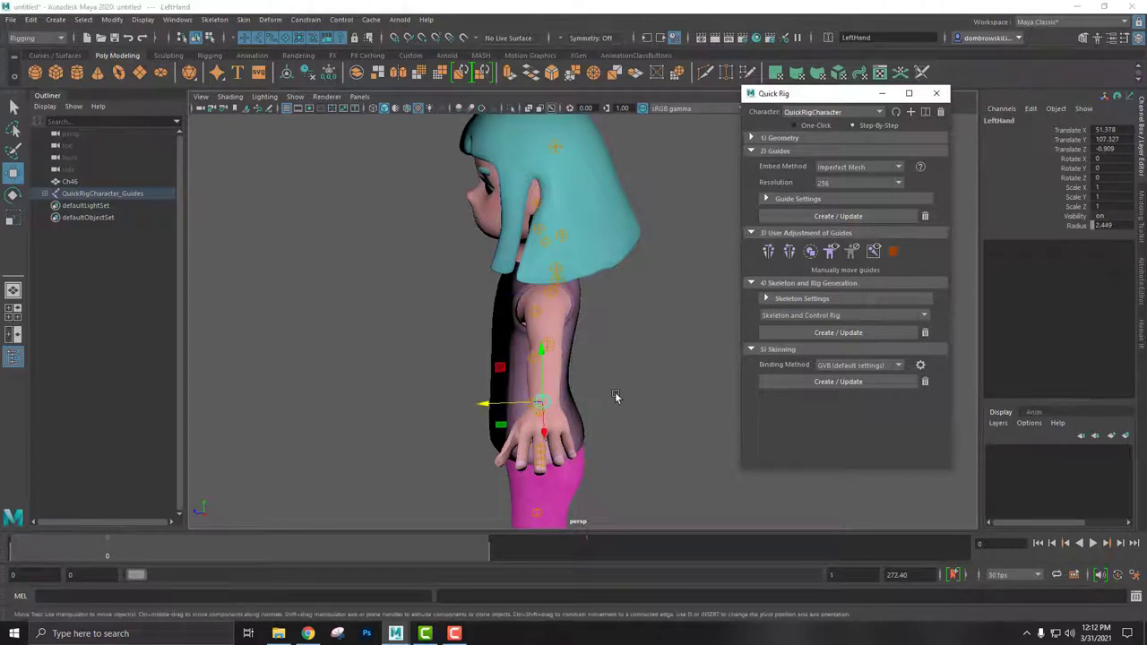
{"action": "mouse_move", "coordinate": [645, 368]}
{"action": "left_mouse_down", "text": "alt"}
{"action": "mouse_move", "coordinate": [879, 392]}
{"action": "mouse_move", "coordinate": [713, 382]}
{"action": "left_mouse_up", "text": "alt"}
{"action": "mouse_move", "coordinate": [712, 383]}
{"action": "right_mouse_down", "text": "alt"}
{"action": "mouse_move", "coordinate": [666, 358]}
{"action": "mouse_move", "coordinate": [658, 428]}
{"action": "right_mouse_up", "text": "alt"}
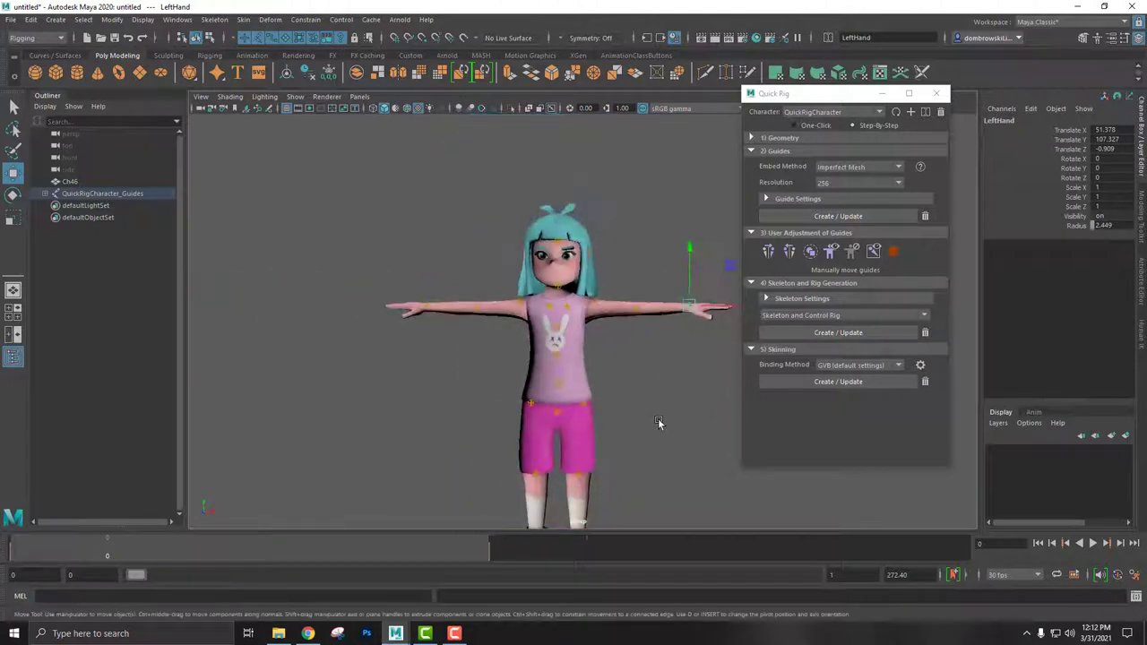
{"action": "middle_click_drag", "start_coordinate": [658, 427], "coordinate": [629, 281], "text": "alt"}
{"action": "mouse_move", "coordinate": [630, 281]}
{"action": "right_mouse_down", "text": "alt"}
{"action": "mouse_move", "coordinate": [619, 306]}
{"action": "mouse_move", "coordinate": [595, 319]}
{"action": "right_mouse_up", "text": "alt"}
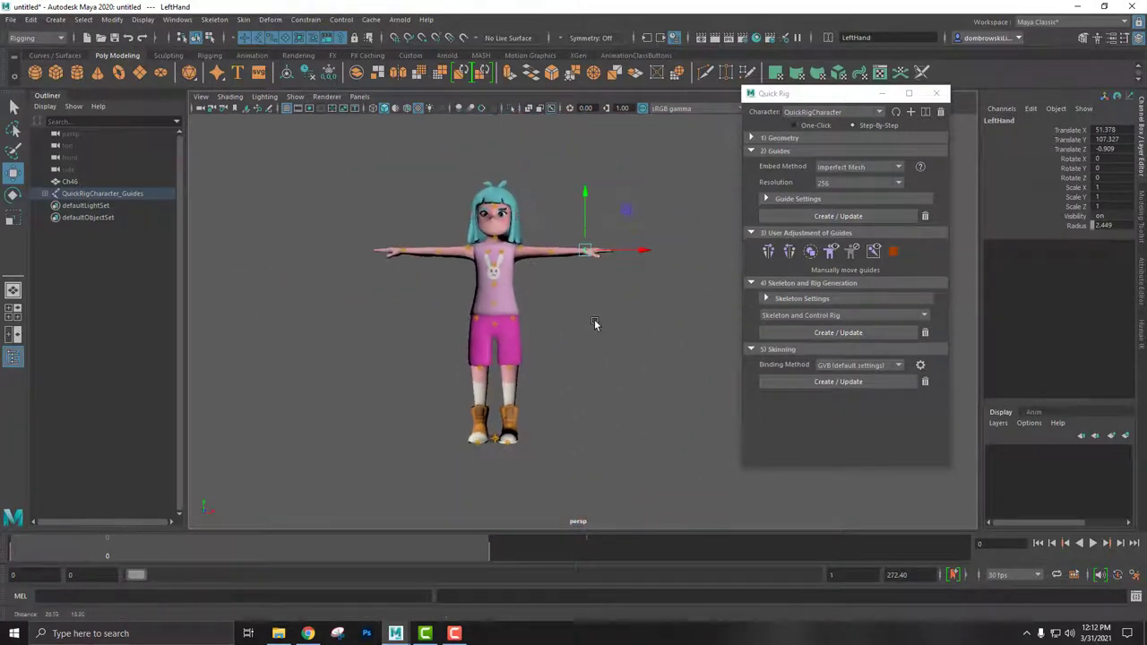
{"action": "left_click", "coordinate": [751, 233]}
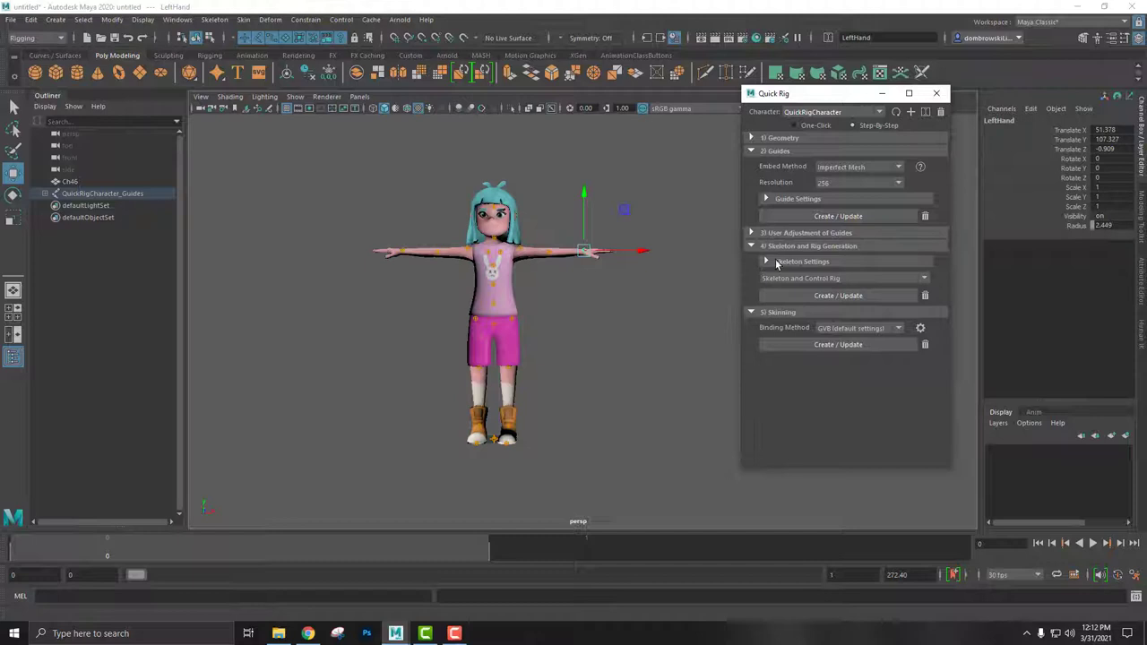
Generate the skeleton and control rig from the adjusted guides
{"action": "left_click", "coordinate": [832, 296]}
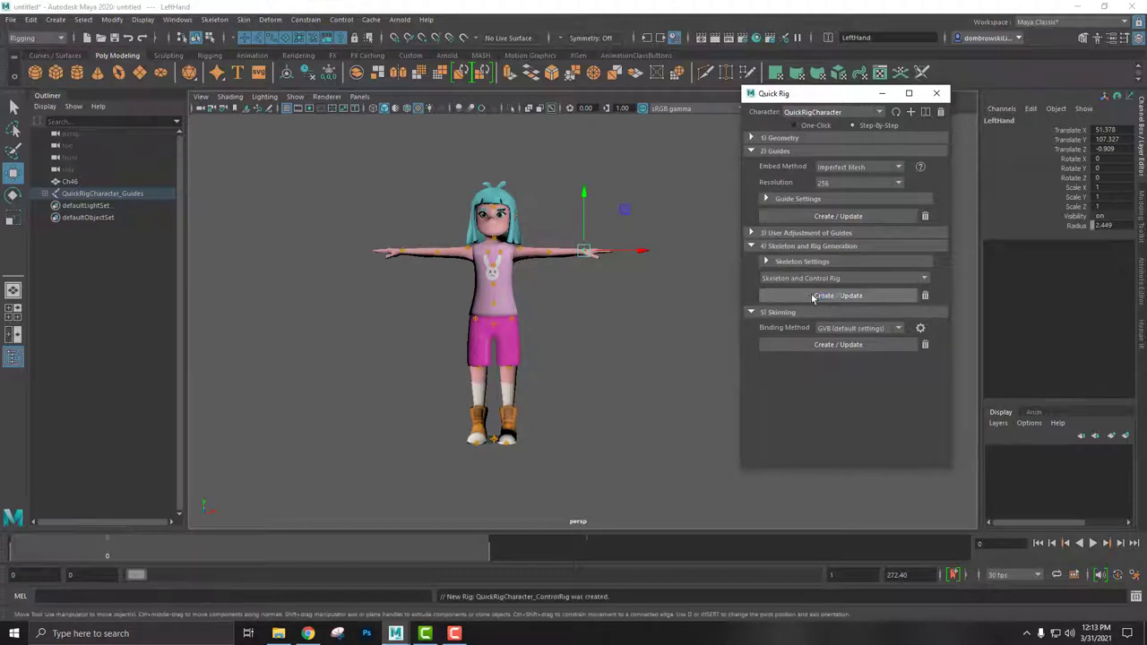
{"action": "scroll", "coordinate": [567, 346], "scroll_direction": "up", "scroll_amount": 5}
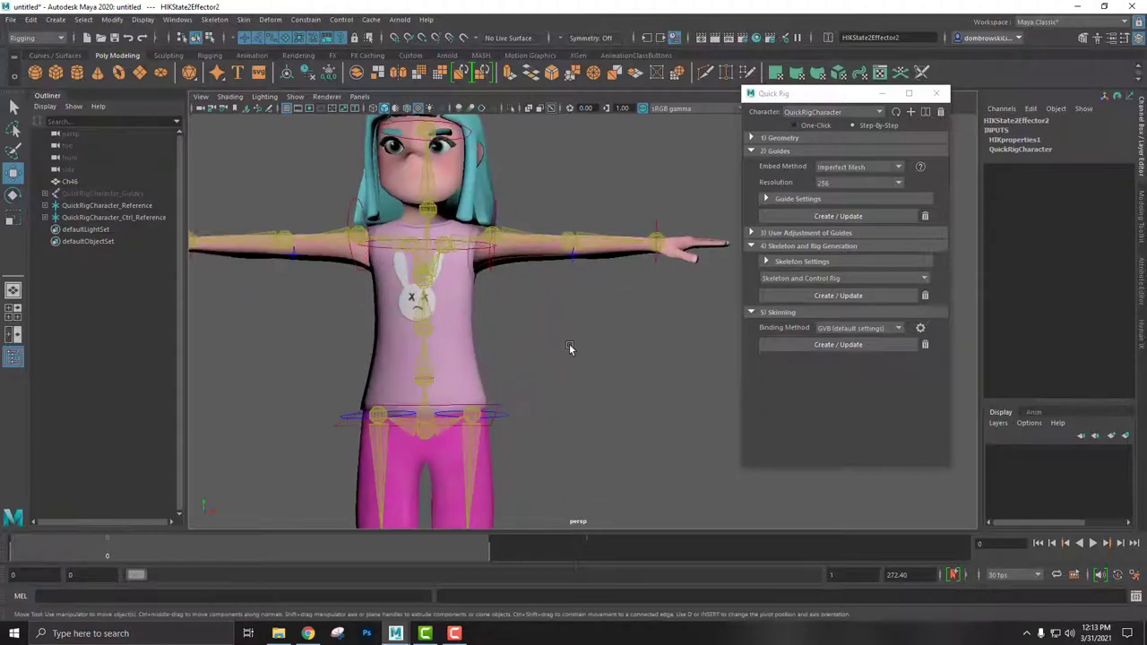
{"action": "mouse_move", "coordinate": [568, 346]}
{"action": "left_mouse_down", "text": "alt"}
{"action": "mouse_move", "coordinate": [588, 350]}
{"action": "mouse_move", "coordinate": [491, 222]}
{"action": "left_mouse_up", "text": "alt"}
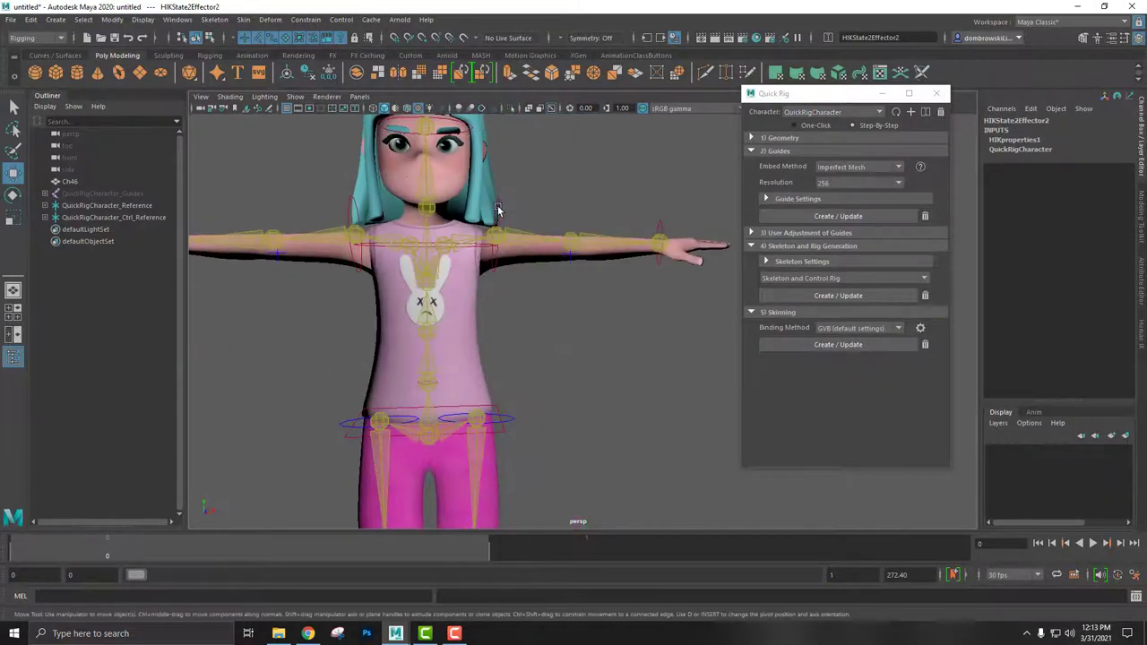
Test-rotate the left arm from the shoulder control, undo it, and select the hip control
{"action": "left_click", "coordinate": [499, 210]}
{"action": "key", "text": "e"}
{"action": "mouse_move", "coordinate": [544, 256]}
{"action": "left_mouse_down"}
{"action": "mouse_move", "coordinate": [516, 283]}
{"action": "mouse_move", "coordinate": [567, 260]}
{"action": "mouse_move", "coordinate": [667, 296]}
{"action": "mouse_move", "coordinate": [661, 321]}
{"action": "mouse_move", "coordinate": [599, 302]}
{"action": "left_mouse_up"}
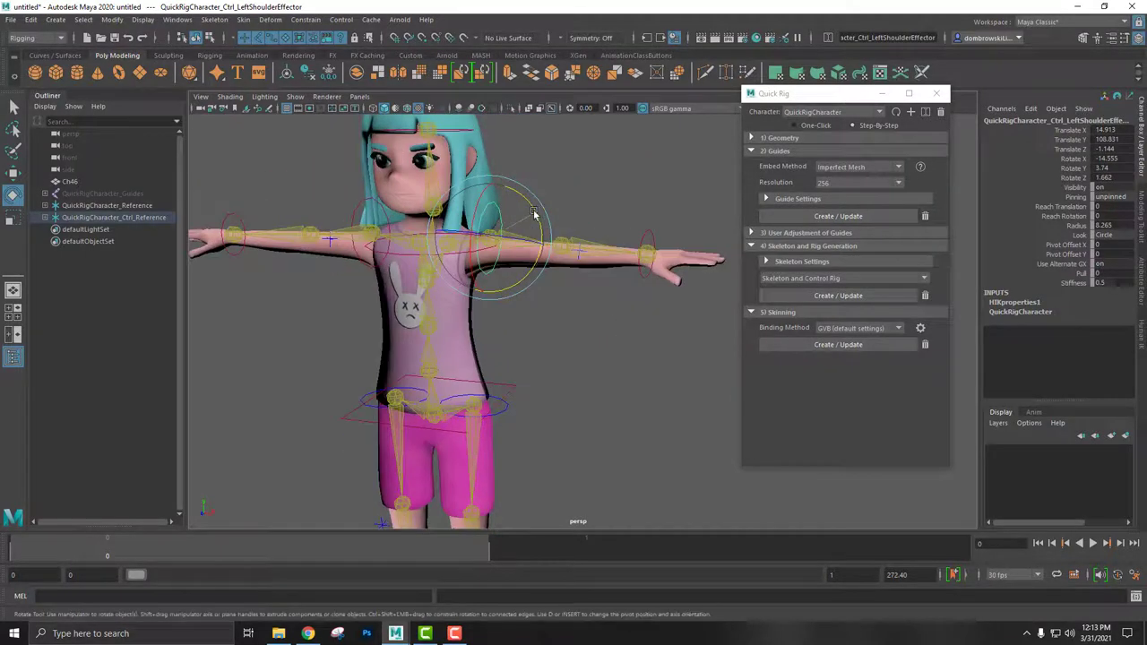
{"action": "mouse_move", "coordinate": [534, 214]}
{"action": "left_mouse_down"}
{"action": "mouse_move", "coordinate": [556, 384]}
{"action": "mouse_move", "coordinate": [622, 328]}
{"action": "mouse_move", "coordinate": [607, 302]}
{"action": "mouse_move", "coordinate": [566, 307]}
{"action": "mouse_move", "coordinate": [628, 315]}
{"action": "mouse_move", "coordinate": [628, 475]}
{"action": "left_mouse_up"}
{"action": "key", "text": "ctrl+z"}
{"action": "left_click", "coordinate": [579, 296]}
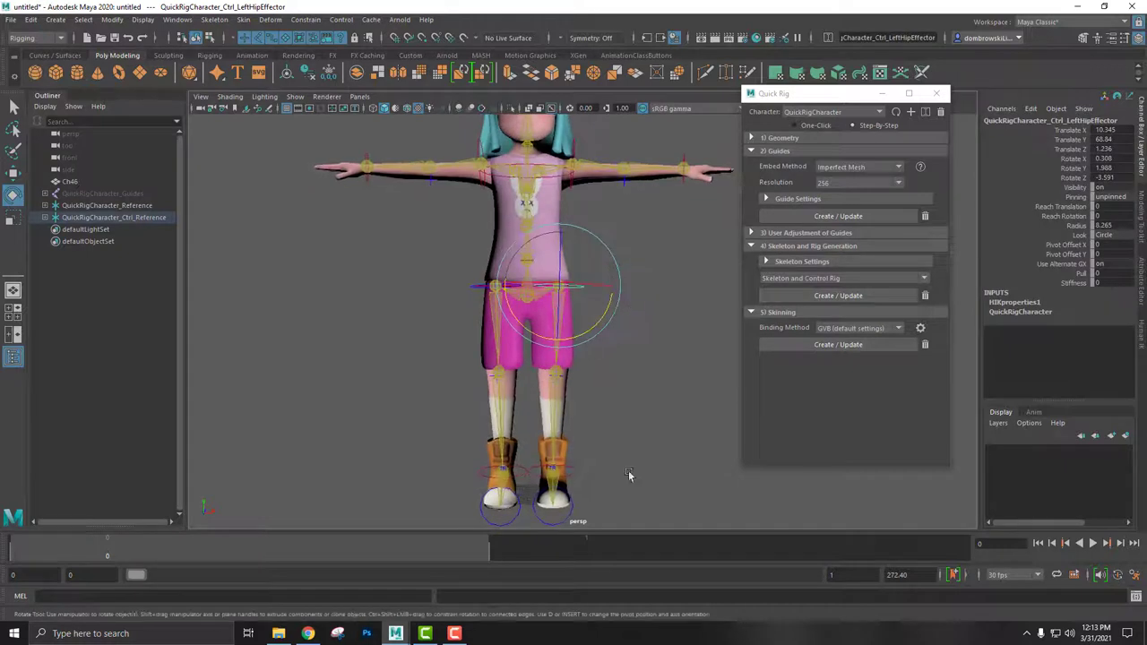
{"action": "scroll", "coordinate": [651, 362], "scroll_direction": "down", "scroll_amount": 2}
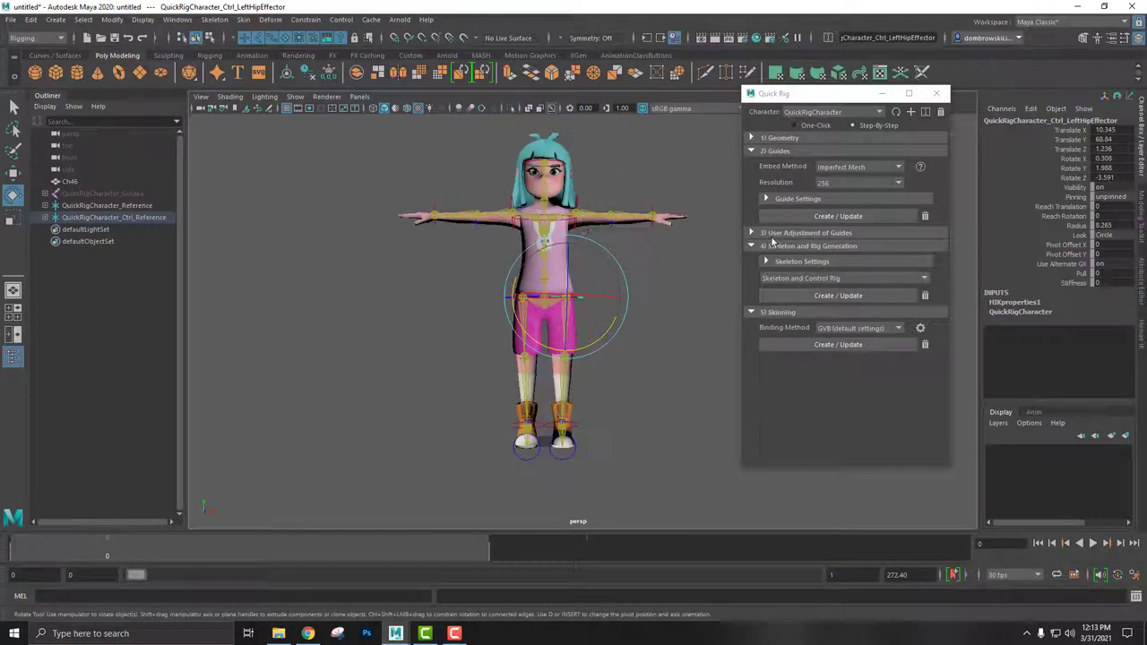
Delete the existing skeleton and control rig, then re-expand the guide and rig-generation sections
{"action": "left_click", "coordinate": [925, 295]}
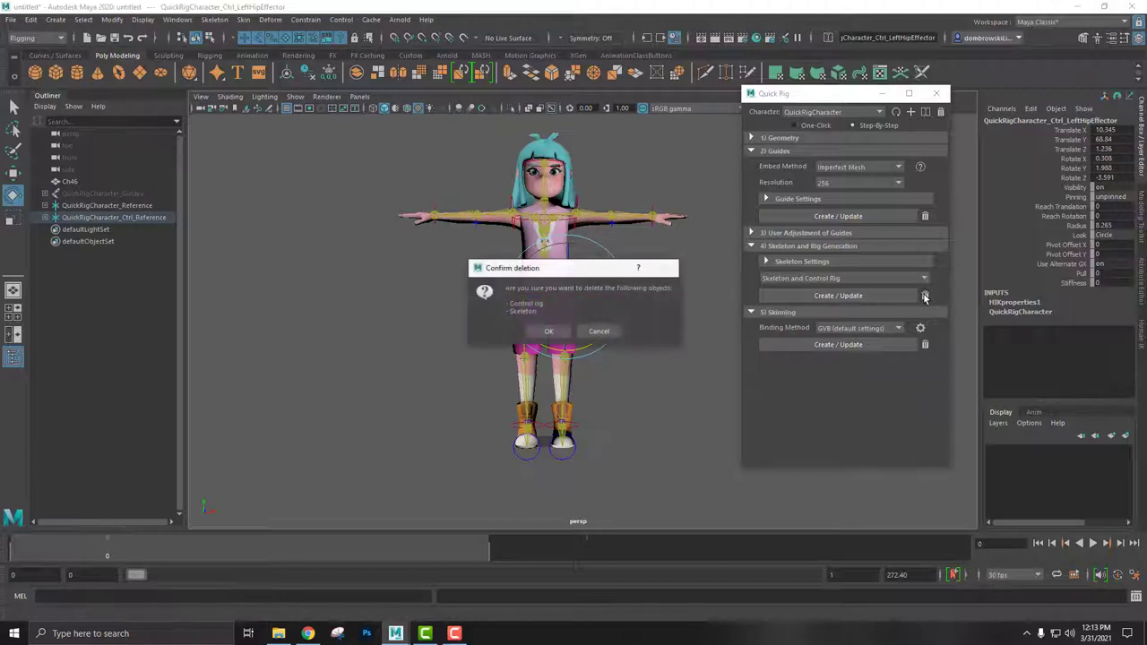
{"action": "left_click", "coordinate": [545, 331]}
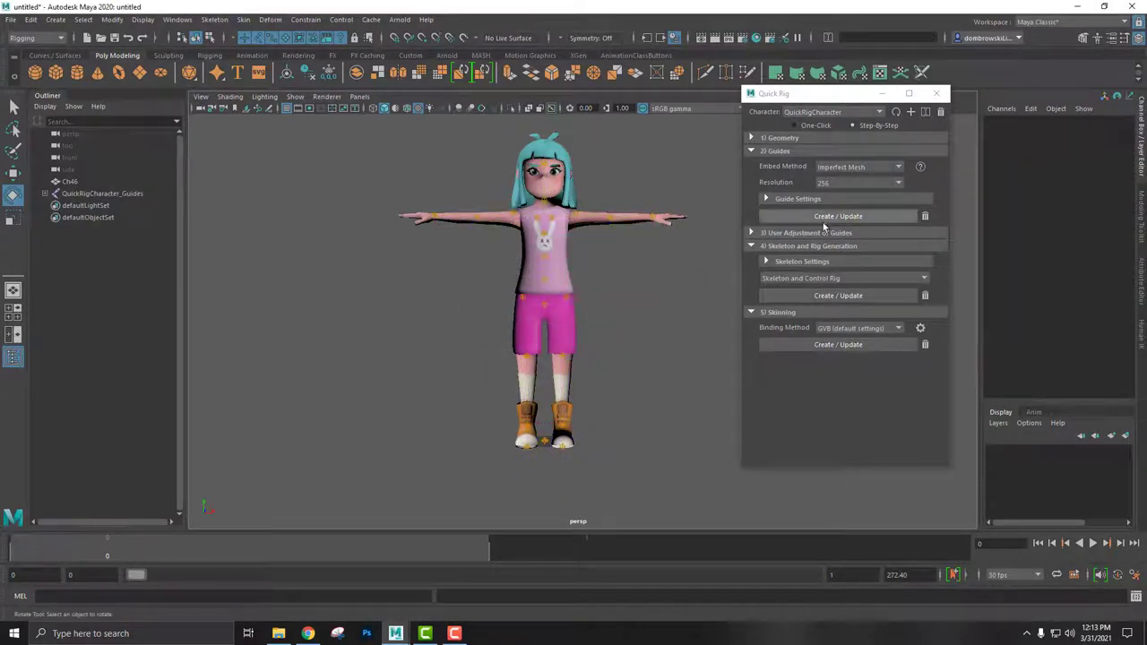
{"action": "left_click", "coordinate": [751, 233]}
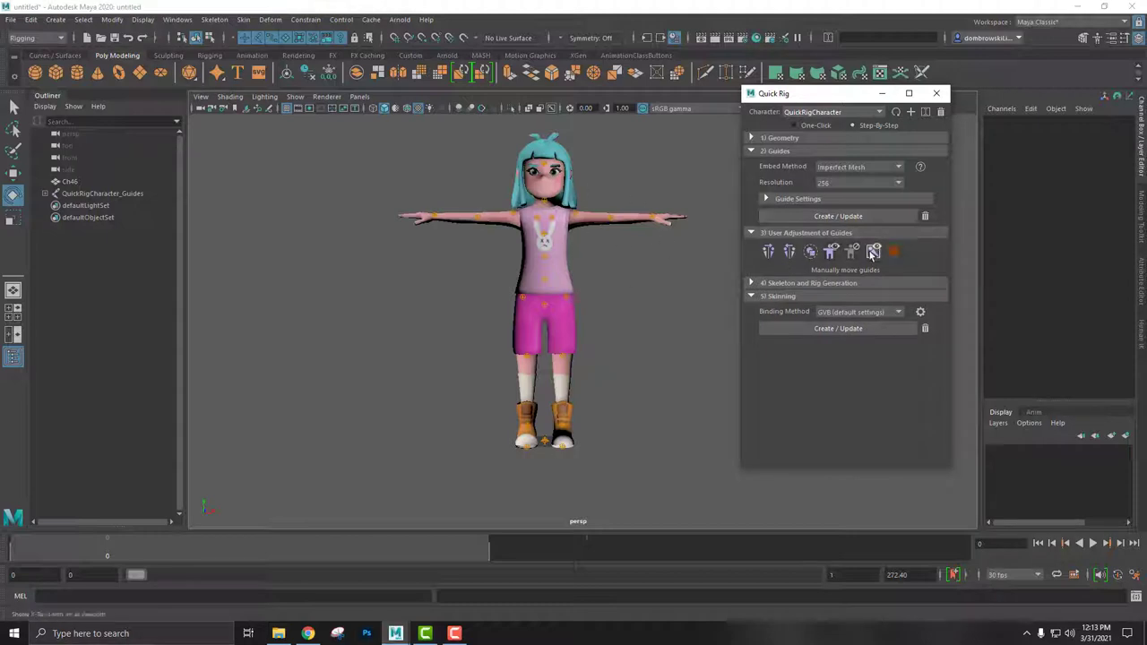
{"action": "left_click", "coordinate": [751, 283]}
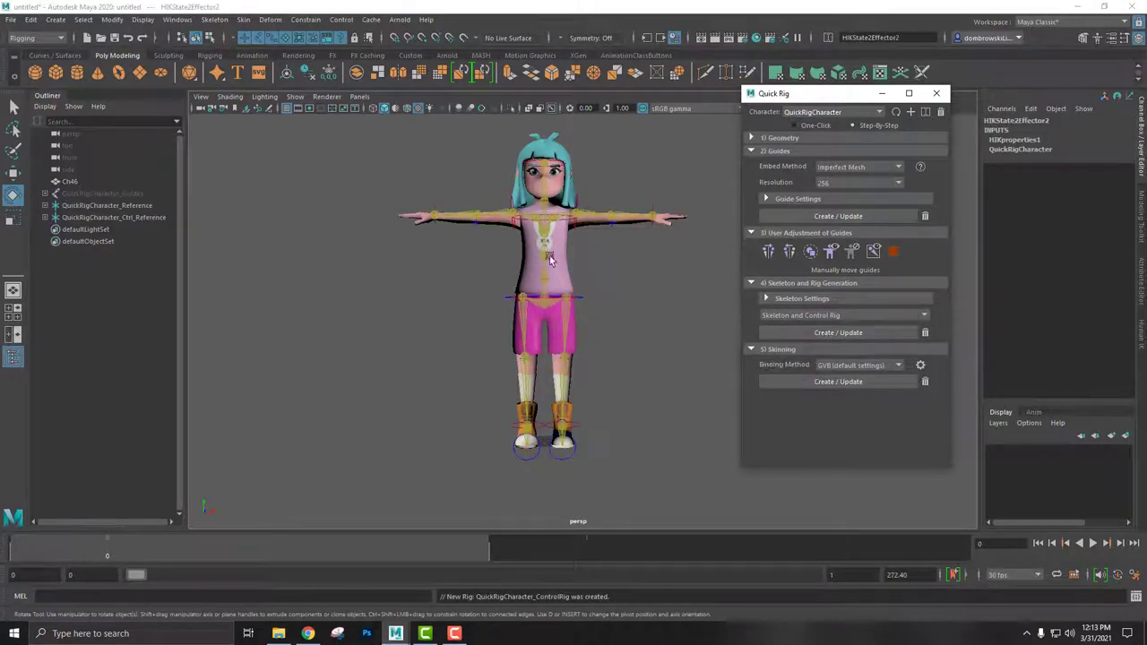
Bind the Ch46 mesh to the new skeleton with Skinning Create/Update
{"action": "left_click", "coordinate": [818, 385]}
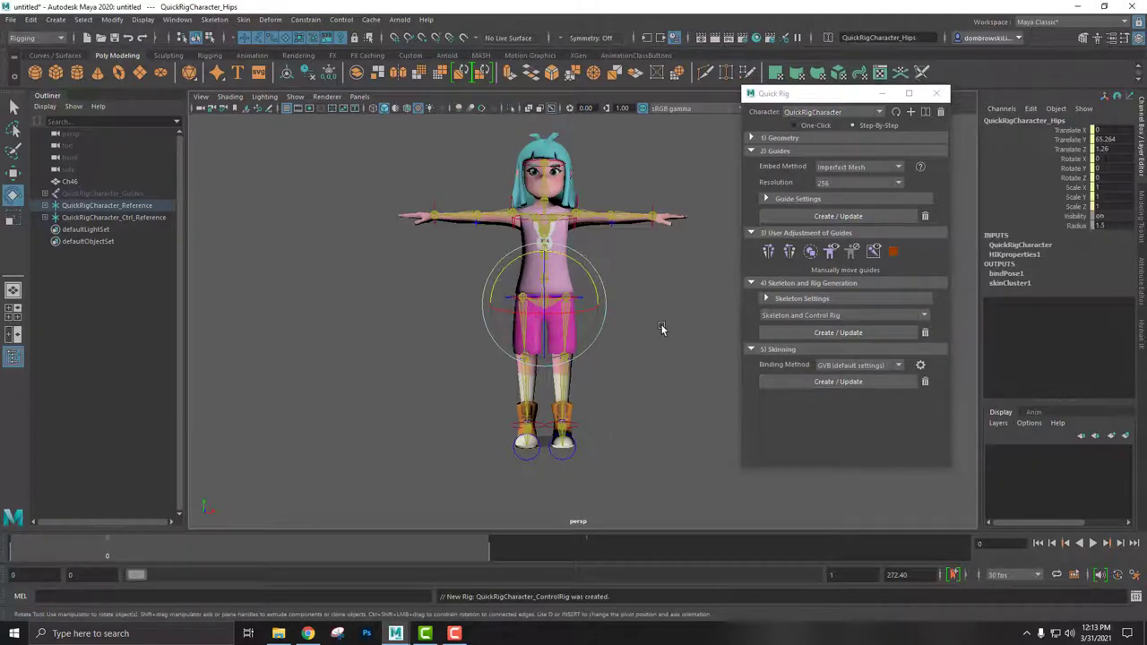
{"action": "left_click_drag", "start_coordinate": [663, 328], "coordinate": [689, 340], "text": "alt"}
{"action": "scroll", "coordinate": [683, 277], "scroll_direction": "up", "scroll_amount": 5}
{"action": "scroll", "coordinate": [683, 283], "scroll_direction": "down", "scroll_amount": 5}
{"action": "left_click_drag", "start_coordinate": [666, 290], "coordinate": [674, 180], "text": "alt"}
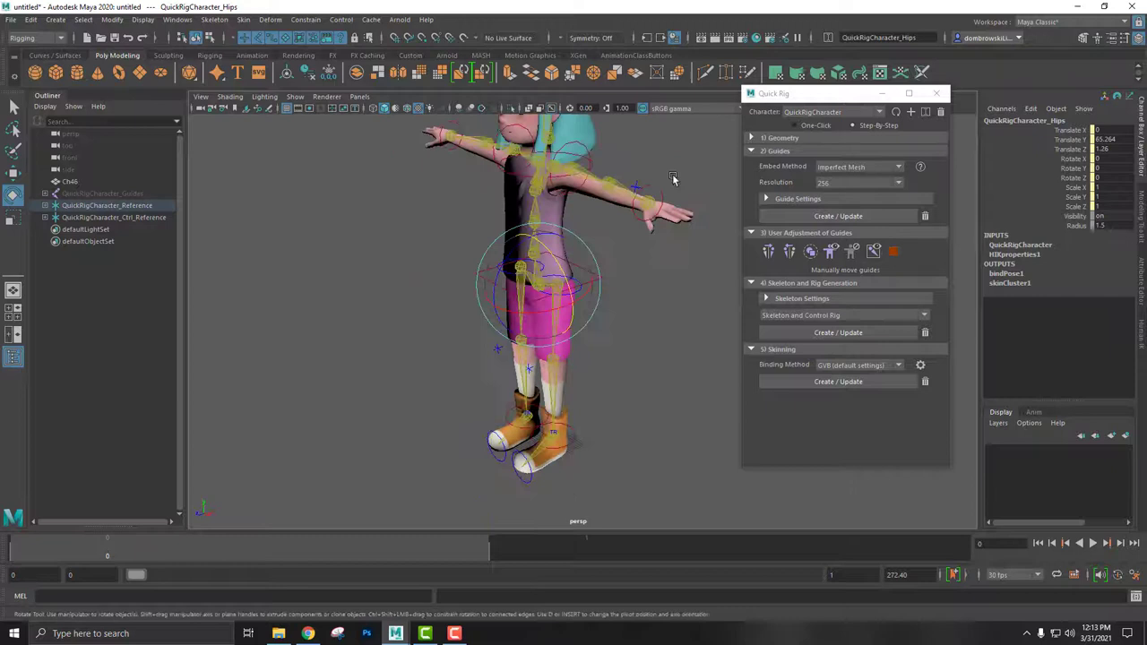
Test-rotate the left wrist, undo it, and rotate the left shoulder so the arm hangs
{"action": "left_click", "coordinate": [647, 185]}
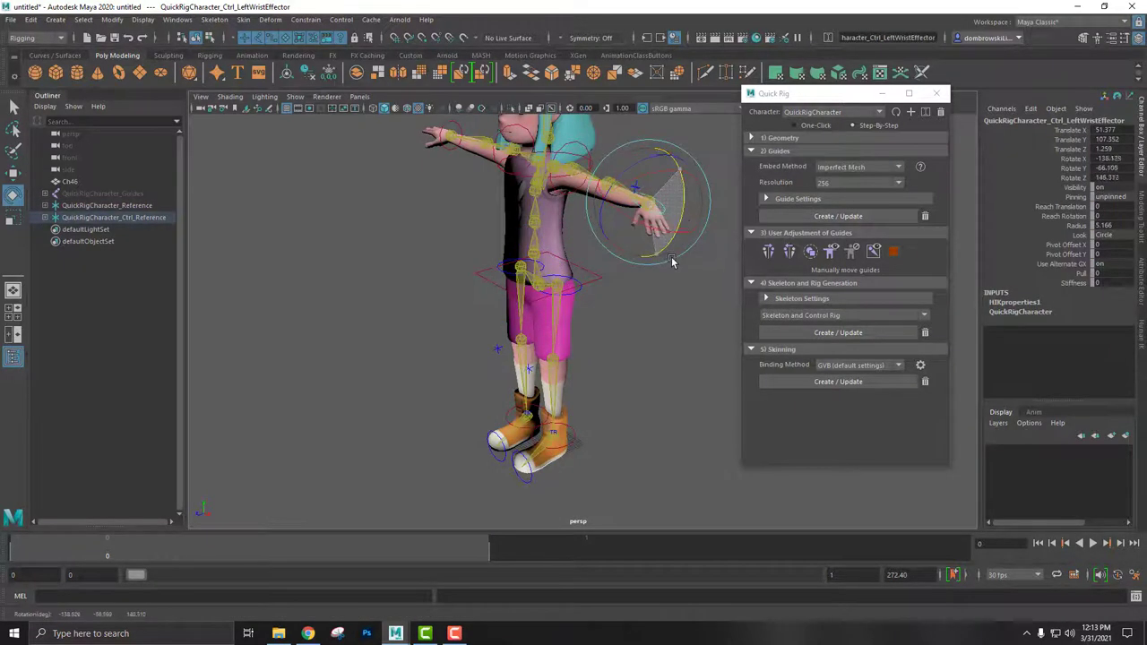
{"action": "left_click_drag", "start_coordinate": [654, 256], "coordinate": [694, 249], "text": "alt"}
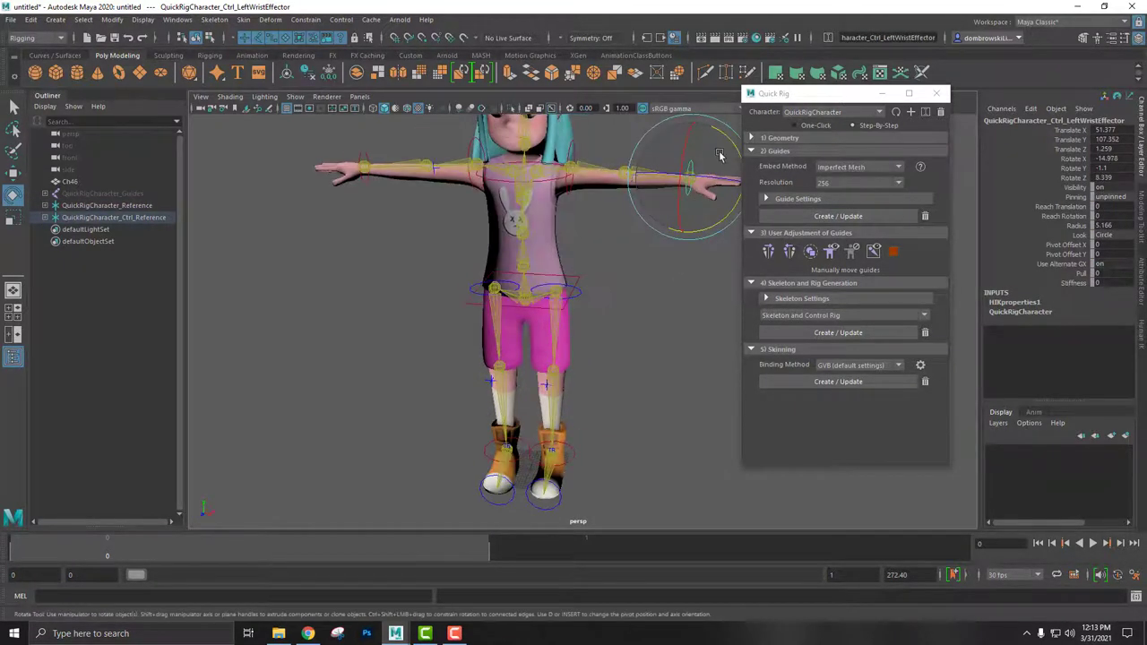
{"action": "left_click_drag", "start_coordinate": [720, 156], "coordinate": [696, 185]}
{"action": "key", "text": "ctrl+z"}
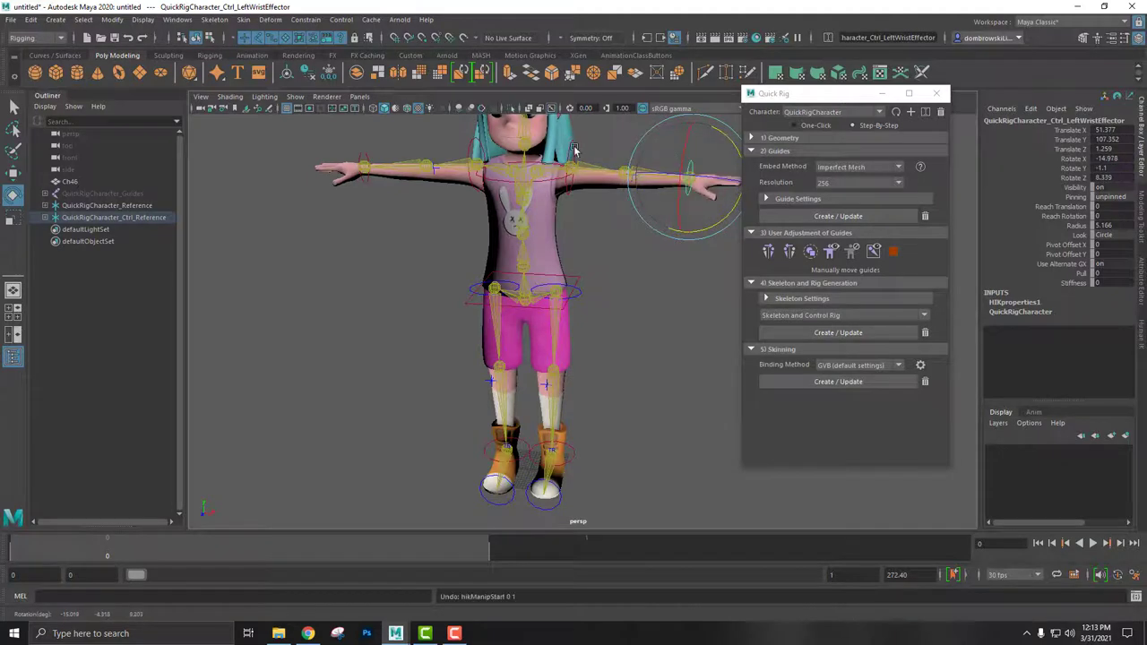
{"action": "left_click", "coordinate": [574, 151]}
{"action": "mouse_move", "coordinate": [578, 152]}
{"action": "left_mouse_down"}
{"action": "mouse_move", "coordinate": [627, 221]}
{"action": "mouse_move", "coordinate": [600, 275]}
{"action": "mouse_move", "coordinate": [578, 286]}
{"action": "left_mouse_up"}
Test the left hip control, then lower the hips control to drop the whole character
{"action": "left_click", "coordinate": [578, 289]}
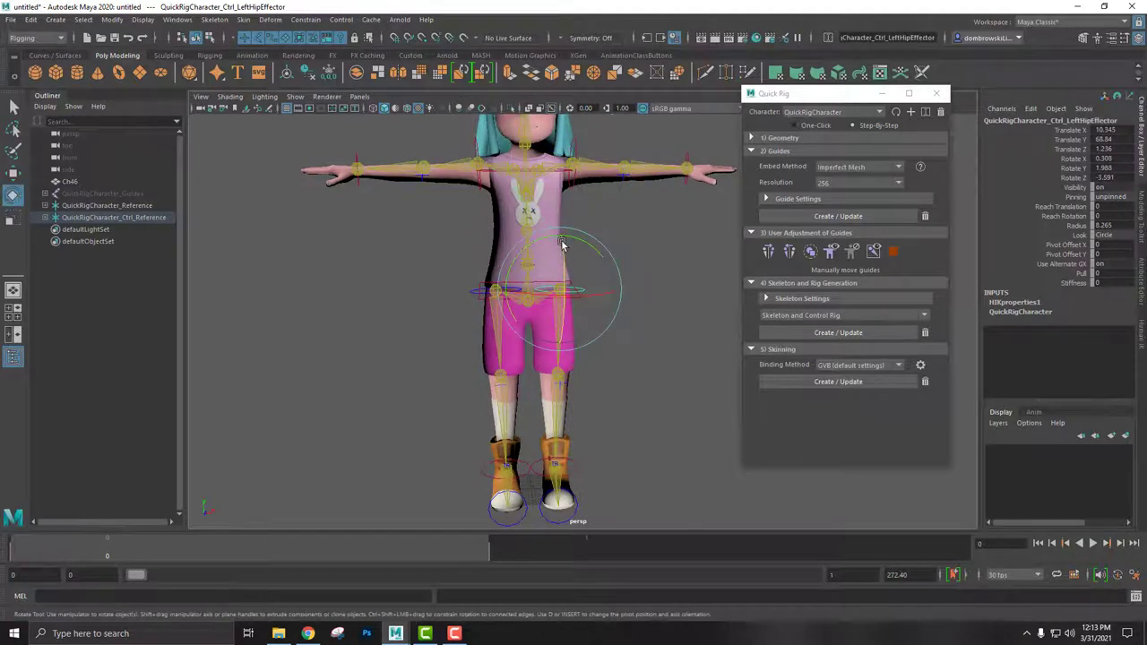
{"action": "key", "text": "w"}
{"action": "left_click_drag", "start_coordinate": [560, 231], "coordinate": [560, 220]}
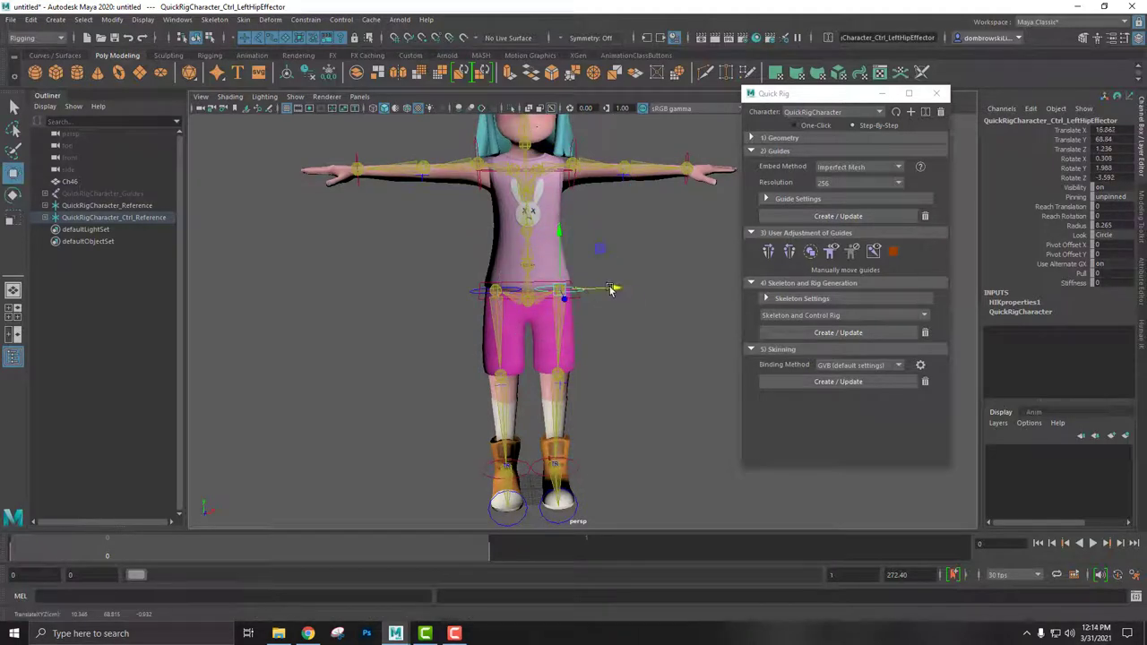
{"action": "key", "text": "e"}
{"action": "left_click_drag", "start_coordinate": [594, 297], "coordinate": [606, 300]}
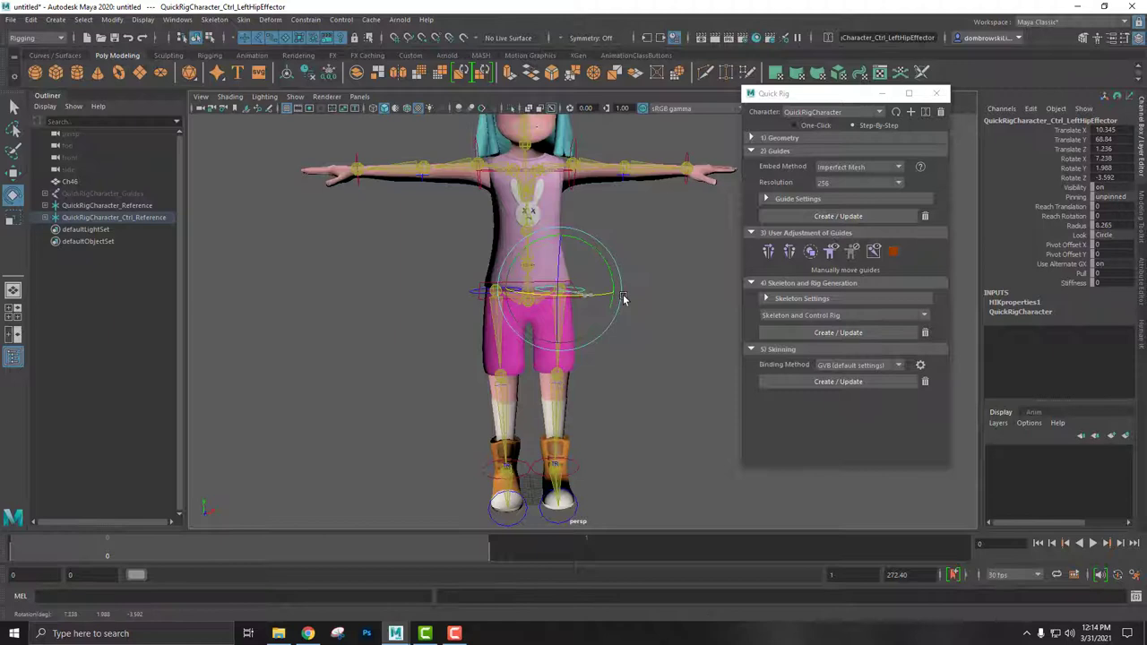
{"action": "left_click", "coordinate": [482, 296]}
{"action": "left_click", "coordinate": [481, 287]}
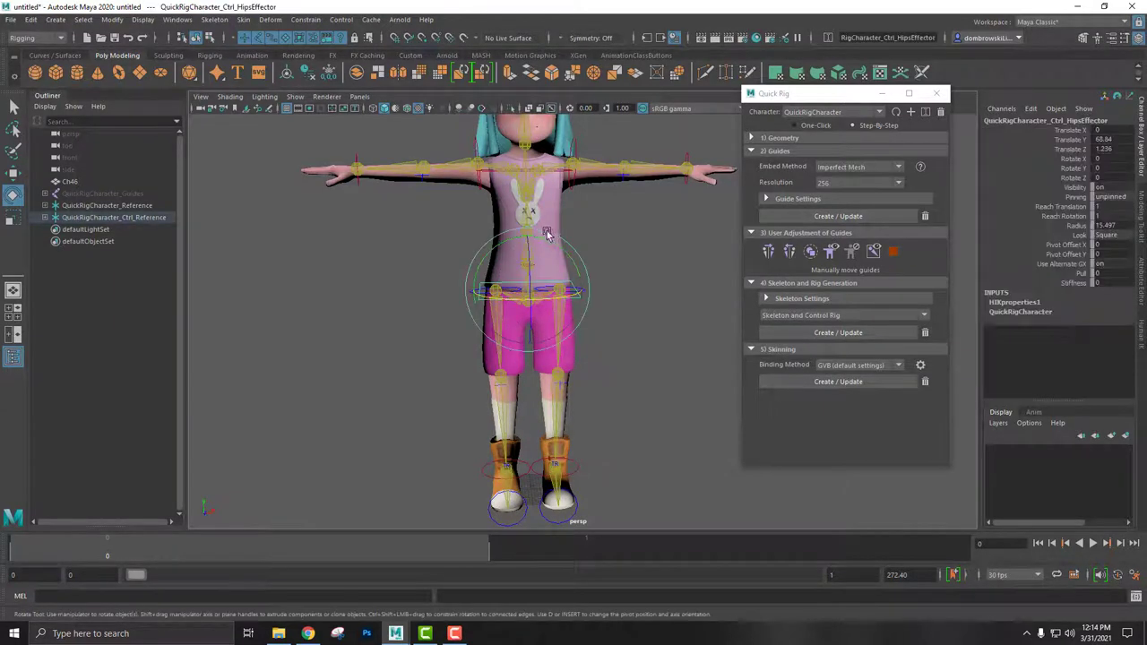
{"action": "key", "text": "w"}
{"action": "left_click_drag", "start_coordinate": [532, 238], "coordinate": [535, 281]}
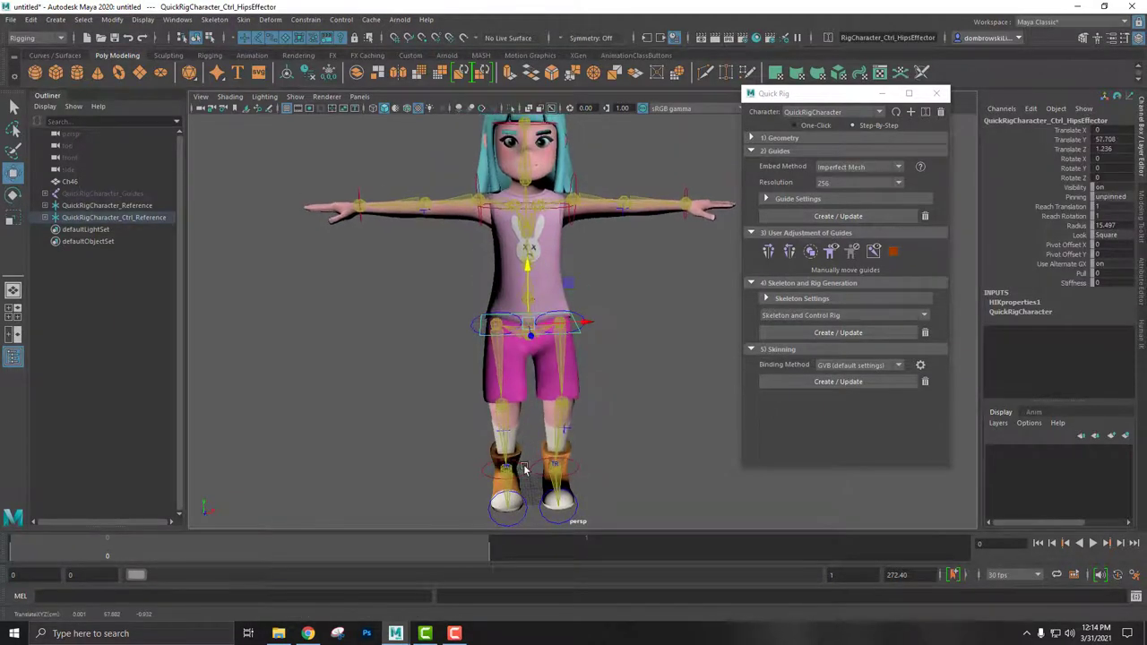
{"action": "left_click", "coordinate": [529, 466]}
Move the right foot outward and back and the left foot forward into a stride
{"action": "left_click", "coordinate": [565, 471]}
{"action": "middle_click_drag", "start_coordinate": [565, 472], "coordinate": [542, 471]}
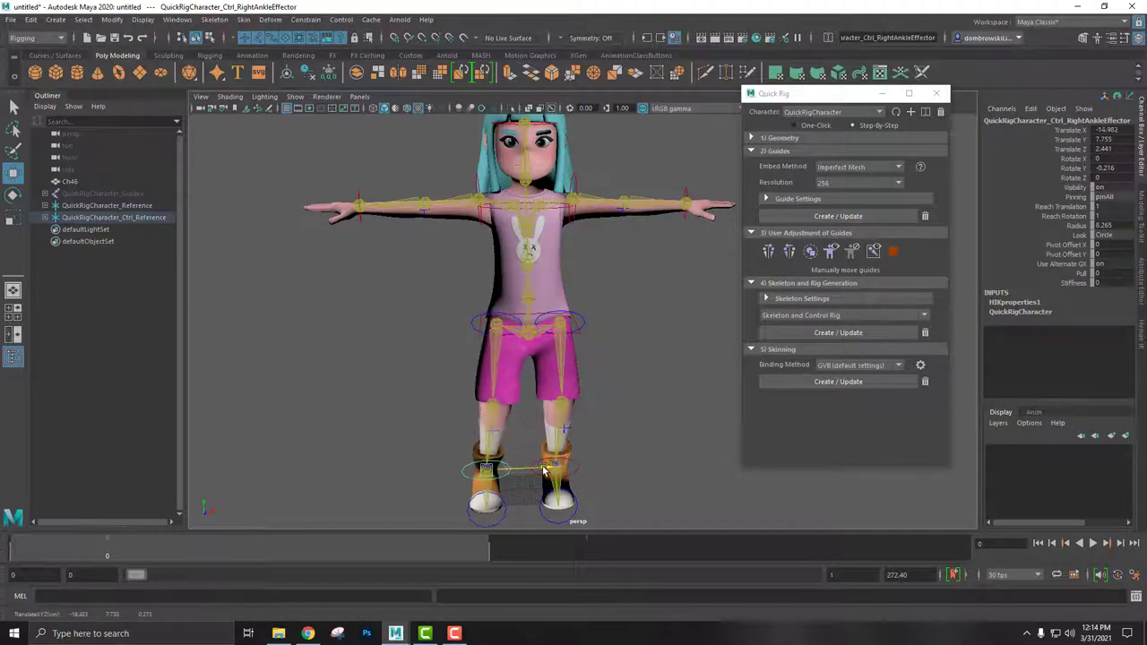
{"action": "mouse_move", "coordinate": [584, 410]}
{"action": "left_mouse_down", "text": "alt"}
{"action": "mouse_move", "coordinate": [646, 392]}
{"action": "mouse_move", "coordinate": [623, 433]}
{"action": "left_mouse_up", "text": "alt"}
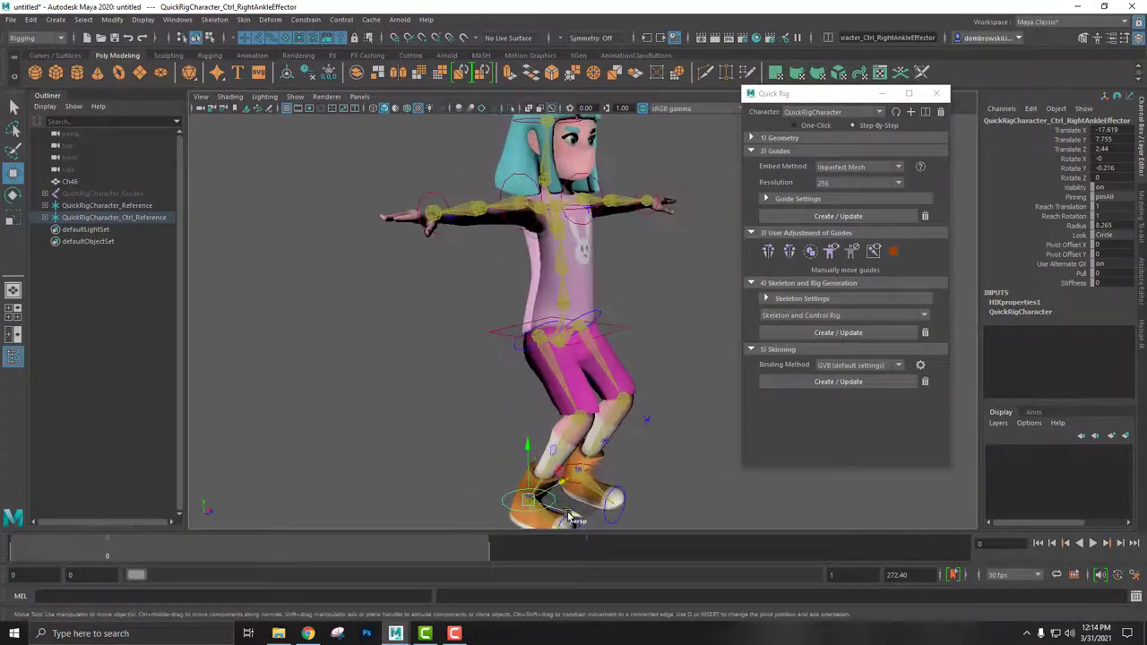
{"action": "middle_click_drag", "start_coordinate": [568, 517], "coordinate": [570, 475]}
{"action": "mouse_move", "coordinate": [570, 475]}
{"action": "left_mouse_down", "text": "alt"}
{"action": "mouse_move", "coordinate": [520, 470]}
{"action": "mouse_move", "coordinate": [575, 467]}
{"action": "left_mouse_up", "text": "alt"}
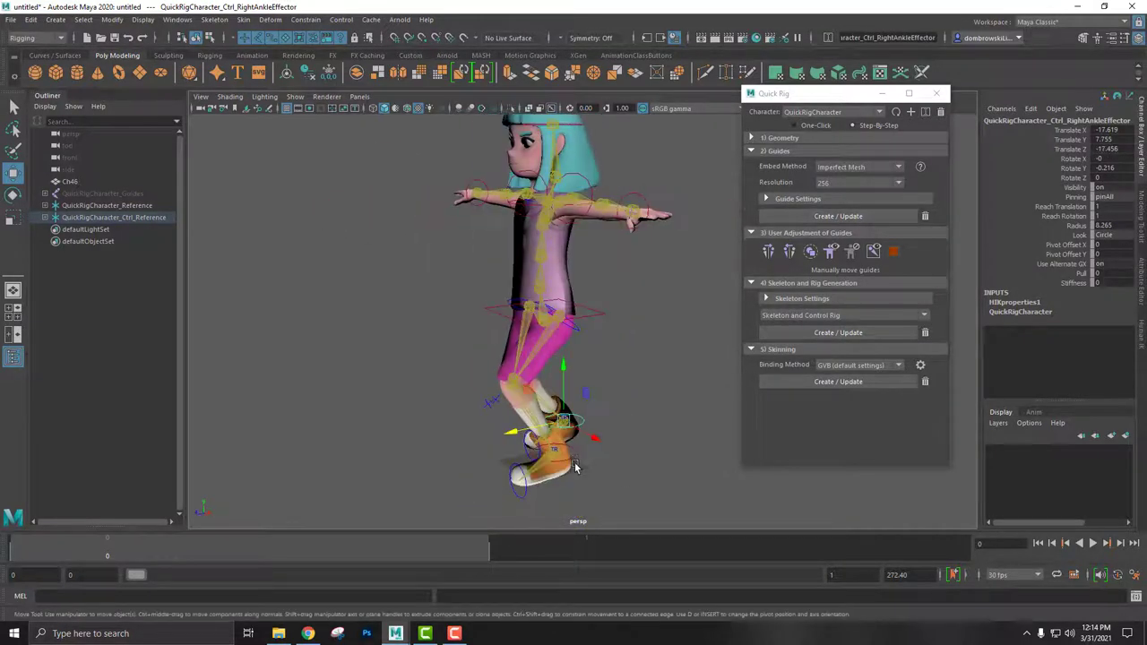
{"action": "left_click", "coordinate": [547, 453]}
{"action": "middle_click_drag", "start_coordinate": [542, 457], "coordinate": [515, 484]}
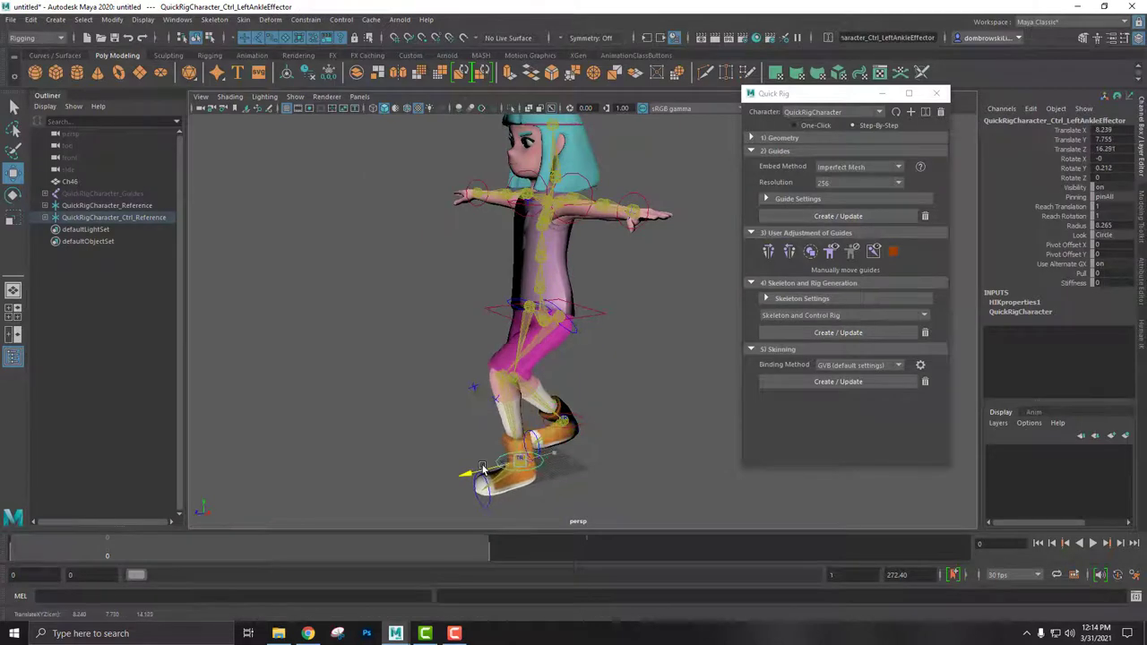
{"action": "mouse_move", "coordinate": [516, 484]}
{"action": "left_mouse_down", "text": "alt"}
{"action": "mouse_move", "coordinate": [613, 476]}
{"action": "mouse_move", "coordinate": [475, 173]}
{"action": "left_mouse_up", "text": "alt"}
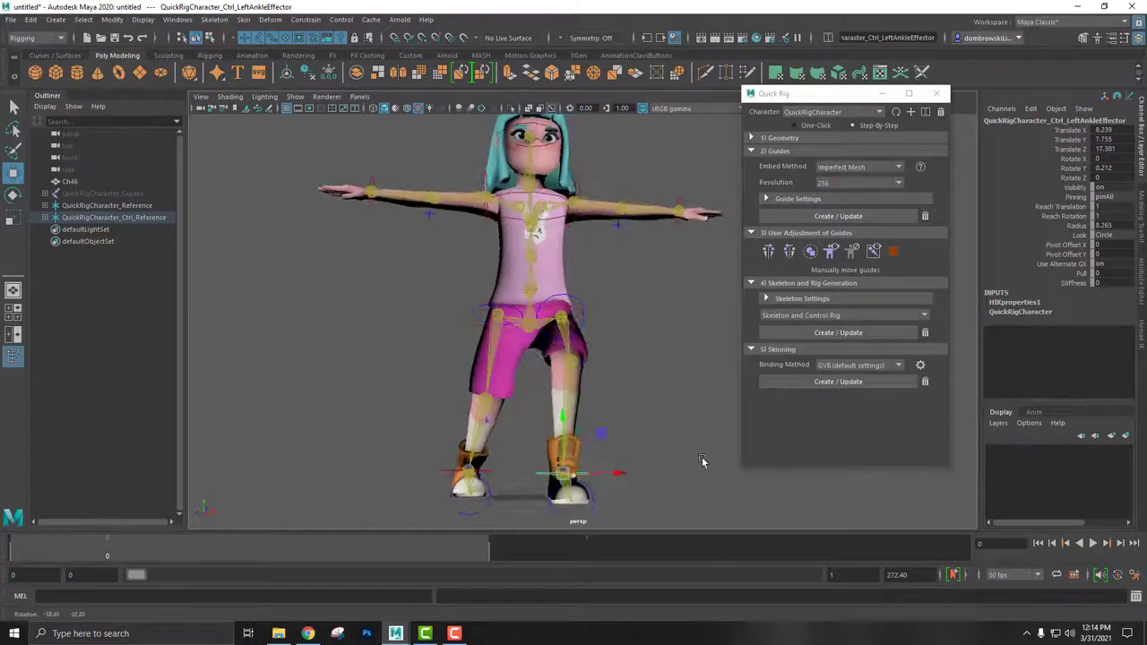
Rotate the right shoulder control to lower the right arm, then check the left shoulder
{"action": "left_click", "coordinate": [475, 182]}
{"action": "key", "text": "e"}
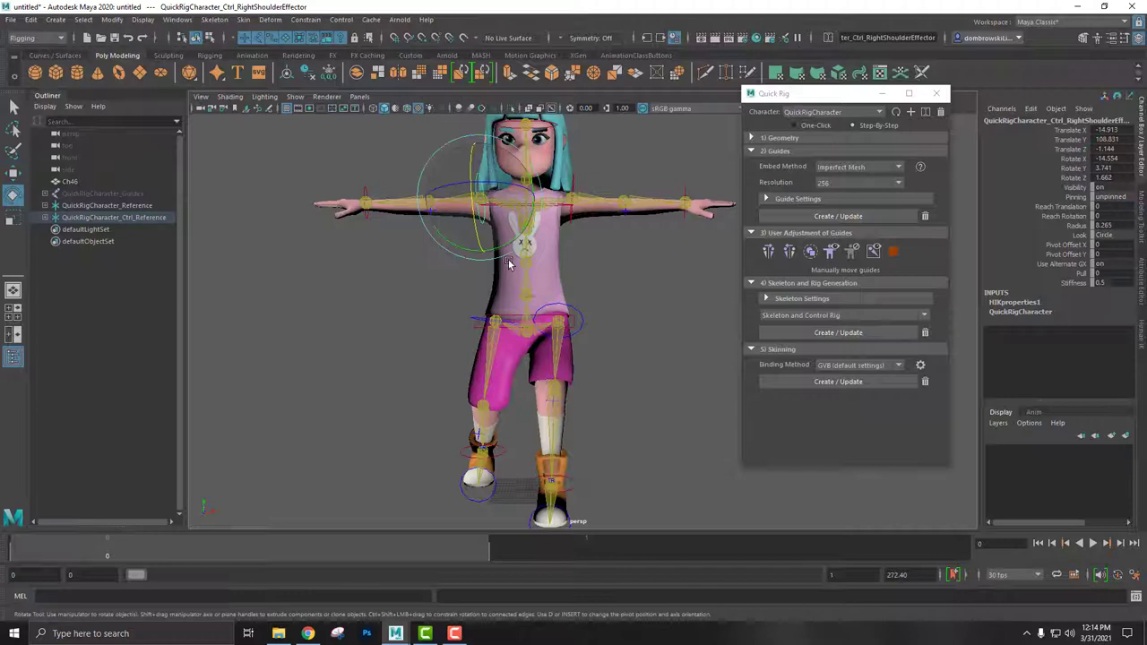
{"action": "mouse_move", "coordinate": [508, 263]}
{"action": "left_mouse_down"}
{"action": "mouse_move", "coordinate": [520, 143]}
{"action": "mouse_move", "coordinate": [574, 269]}
{"action": "mouse_move", "coordinate": [569, 209]}
{"action": "left_mouse_up"}
{"action": "left_click", "coordinate": [582, 259]}
{"action": "left_click", "coordinate": [671, 259]}
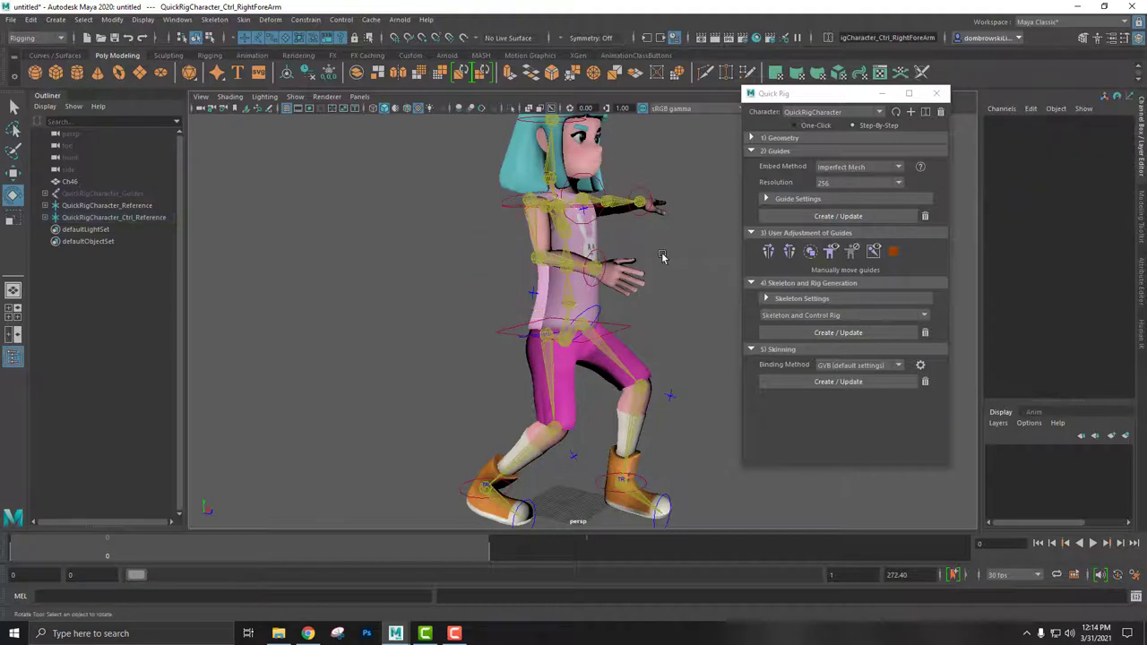
{"action": "mouse_move", "coordinate": [660, 257]}
{"action": "left_mouse_down", "text": "alt"}
{"action": "mouse_move", "coordinate": [622, 335]}
{"action": "mouse_move", "coordinate": [570, 191]}
{"action": "mouse_move", "coordinate": [627, 247]}
{"action": "left_mouse_up", "text": "alt"}
{"action": "left_click", "coordinate": [577, 186]}
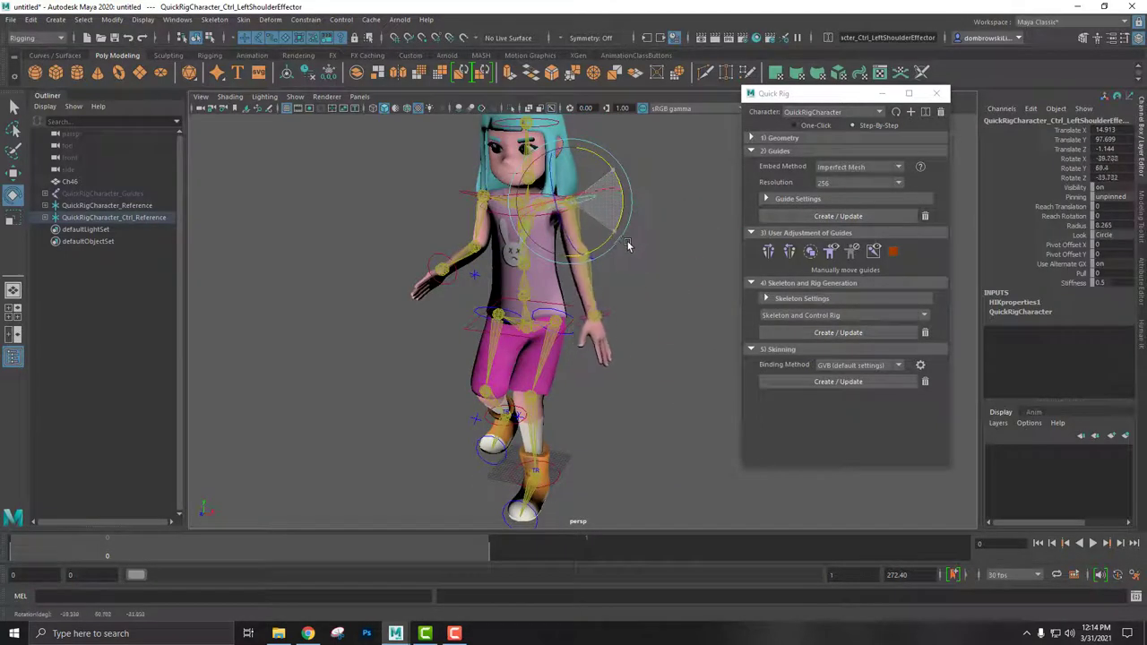
{"action": "left_click", "coordinate": [652, 290]}
{"action": "mouse_move", "coordinate": [653, 289]}
{"action": "left_mouse_down", "text": "alt"}
{"action": "mouse_move", "coordinate": [672, 278]}
{"action": "mouse_move", "coordinate": [631, 293]}
{"action": "mouse_move", "coordinate": [633, 334]}
{"action": "mouse_move", "coordinate": [602, 366]}
{"action": "mouse_move", "coordinate": [635, 348]}
{"action": "mouse_move", "coordinate": [828, 351]}
{"action": "mouse_move", "coordinate": [581, 334]}
{"action": "mouse_move", "coordinate": [631, 355]}
{"action": "mouse_move", "coordinate": [618, 359]}
{"action": "left_mouse_up", "text": "alt"}
{"action": "scroll", "coordinate": [633, 334], "scroll_direction": "down", "scroll_amount": 3}
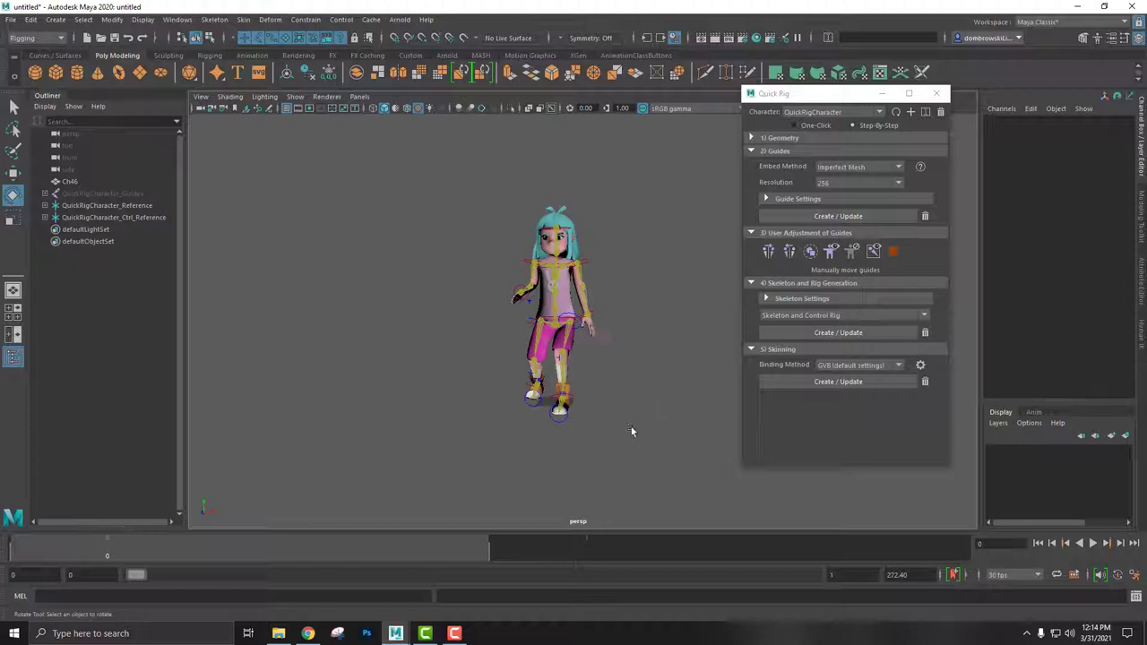
Try rotating and raising the left foot control, undoing both, and pick its translate/rotate channels
{"action": "mouse_move", "coordinate": [631, 431]}
{"action": "left_mouse_down", "text": "alt"}
{"action": "mouse_move", "coordinate": [571, 435]}
{"action": "mouse_move", "coordinate": [538, 399]}
{"action": "left_mouse_up", "text": "alt"}
{"action": "left_click", "coordinate": [529, 400]}
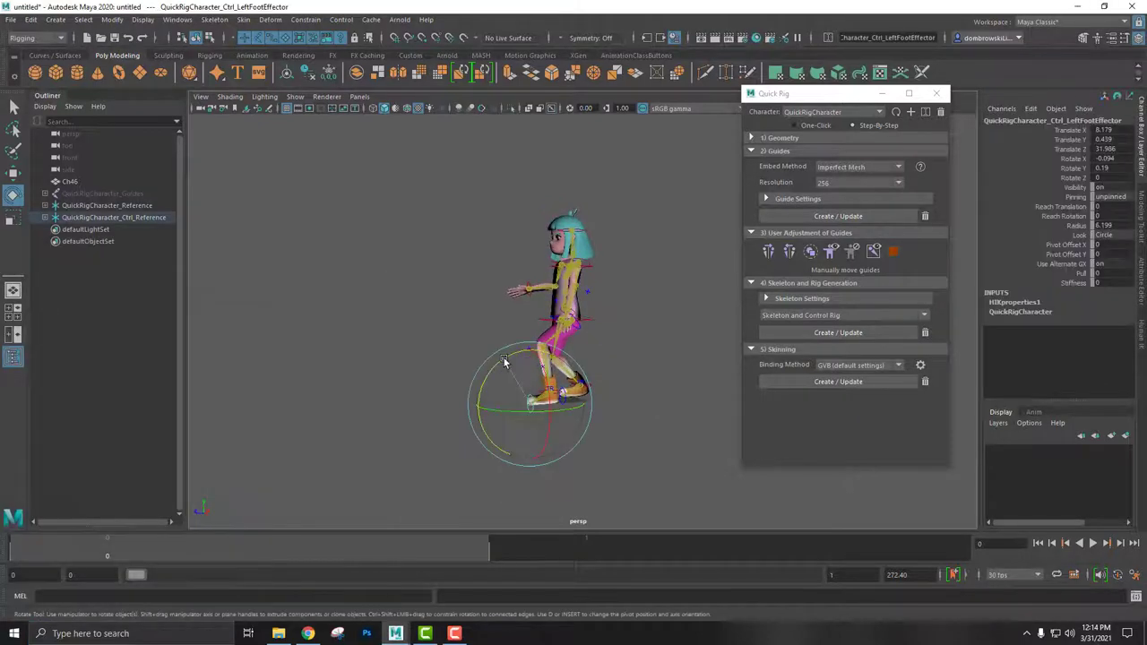
{"action": "left_click_drag", "start_coordinate": [505, 361], "coordinate": [472, 377]}
{"action": "key", "text": "ctrl+z"}
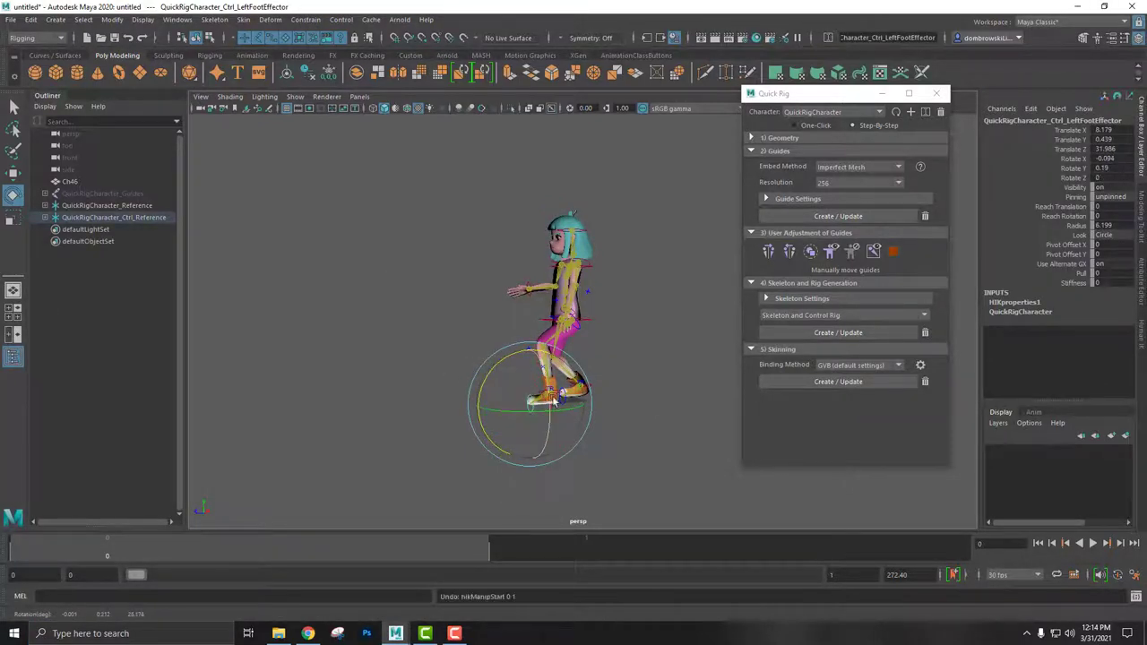
{"action": "key", "text": "w"}
{"action": "left_click_drag", "start_coordinate": [531, 386], "coordinate": [533, 363]}
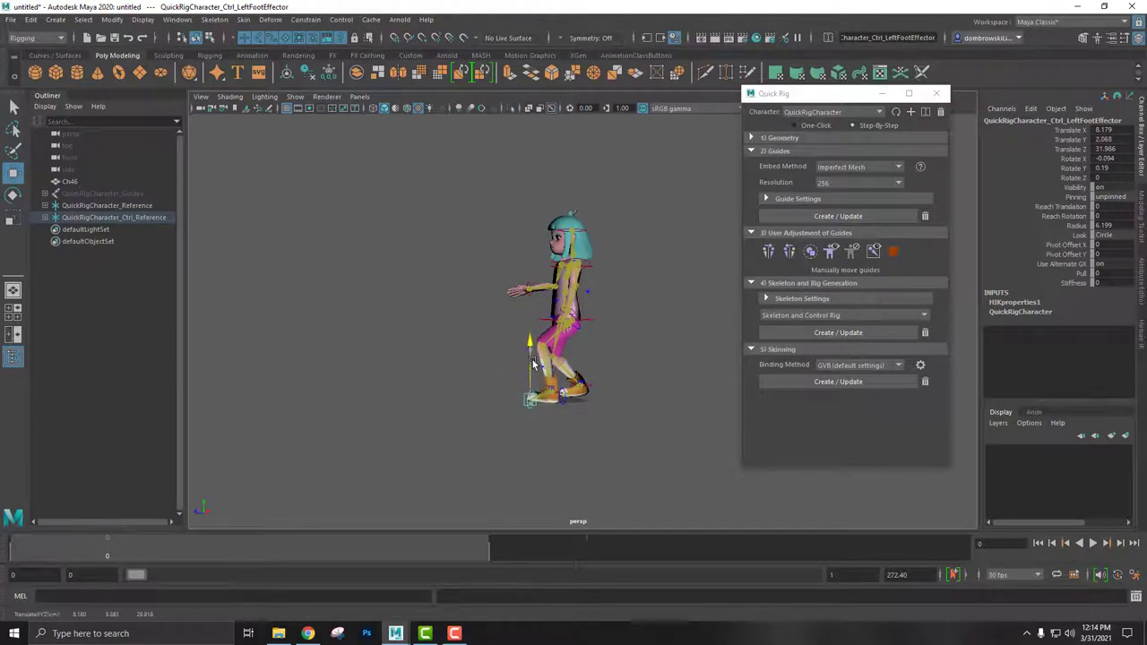
{"action": "key", "text": "ctrl+z"}
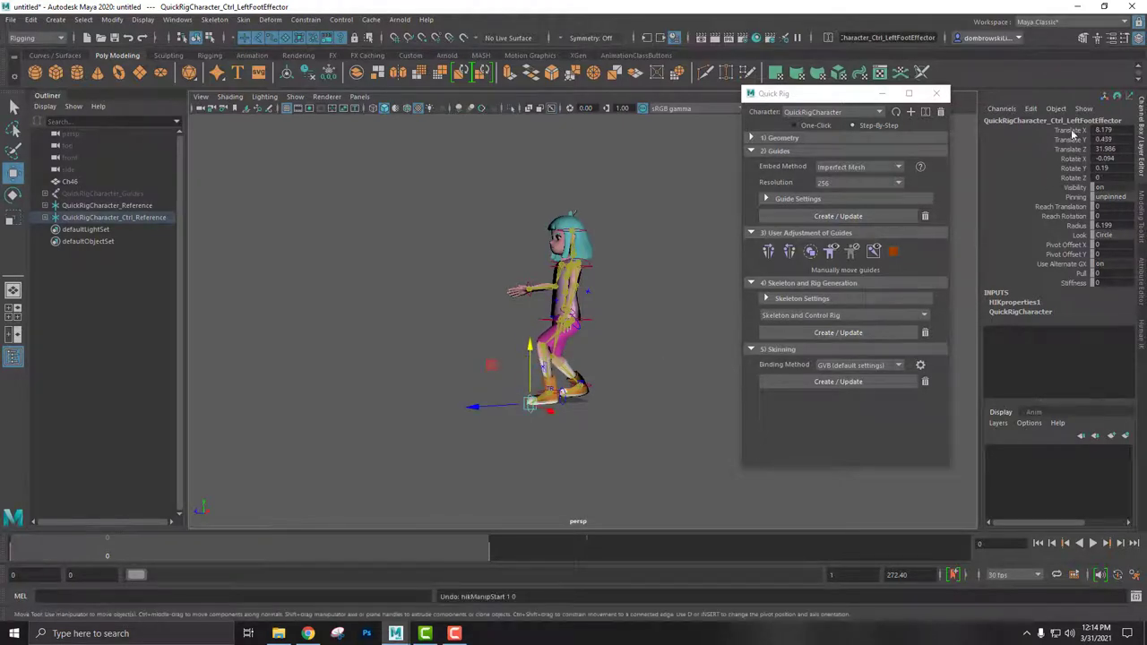
{"action": "left_click_drag", "start_coordinate": [1073, 132], "coordinate": [1071, 160]}
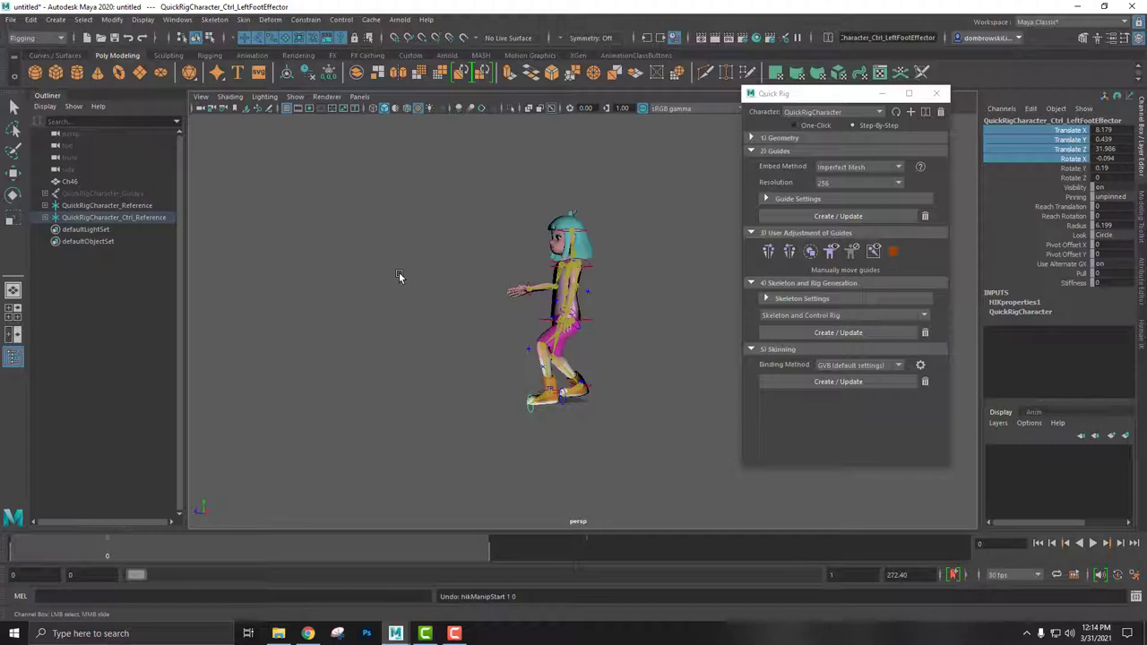
Delete the QuickRigCharacter guides and reference from the Outliner and close Quick Rig
{"action": "left_click", "coordinate": [105, 206]}
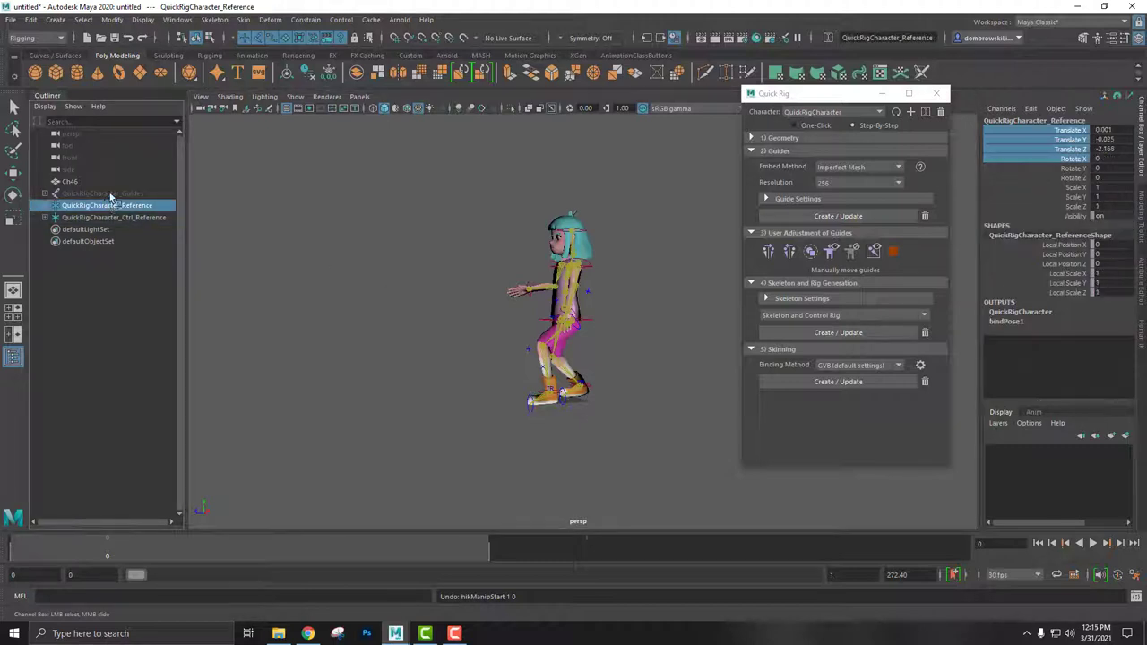
{"action": "left_click", "coordinate": [100, 193]}
{"action": "left_click", "coordinate": [125, 218], "text": "shift"}
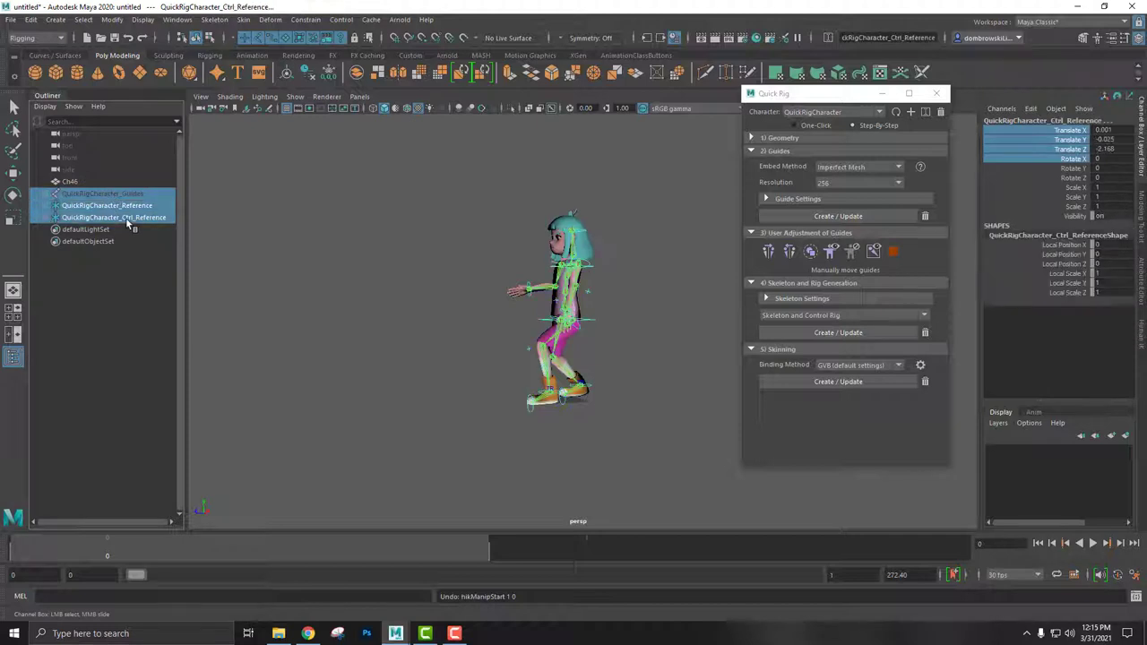
{"action": "left_click_drag", "start_coordinate": [628, 410], "coordinate": [681, 412], "text": "alt"}
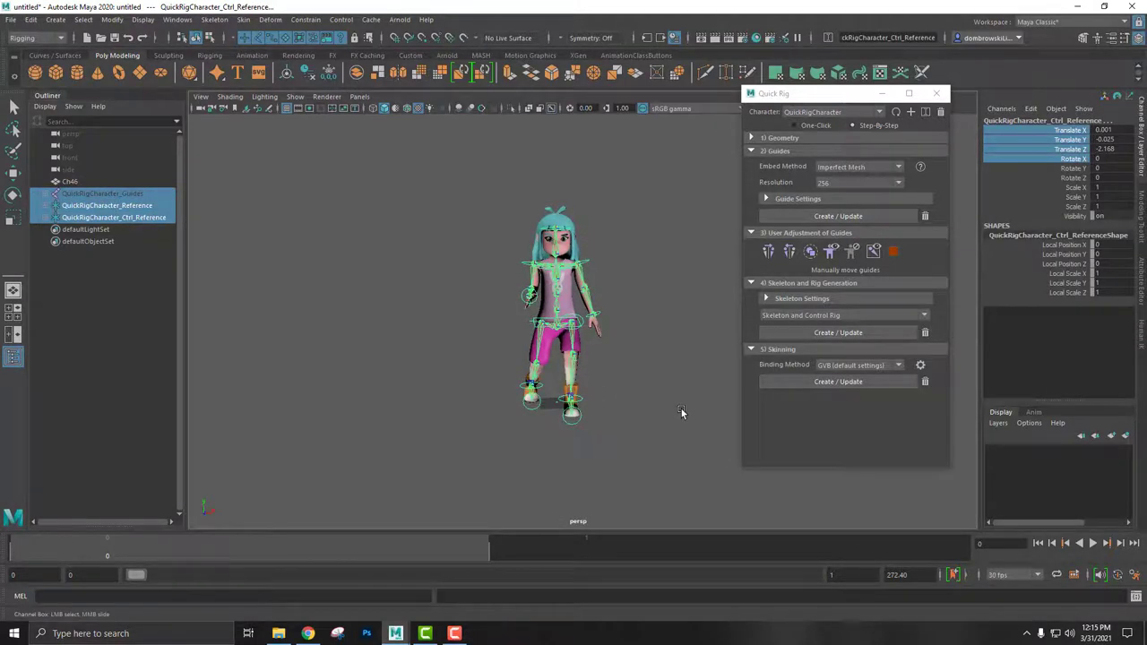
{"action": "key", "text": "Delete"}
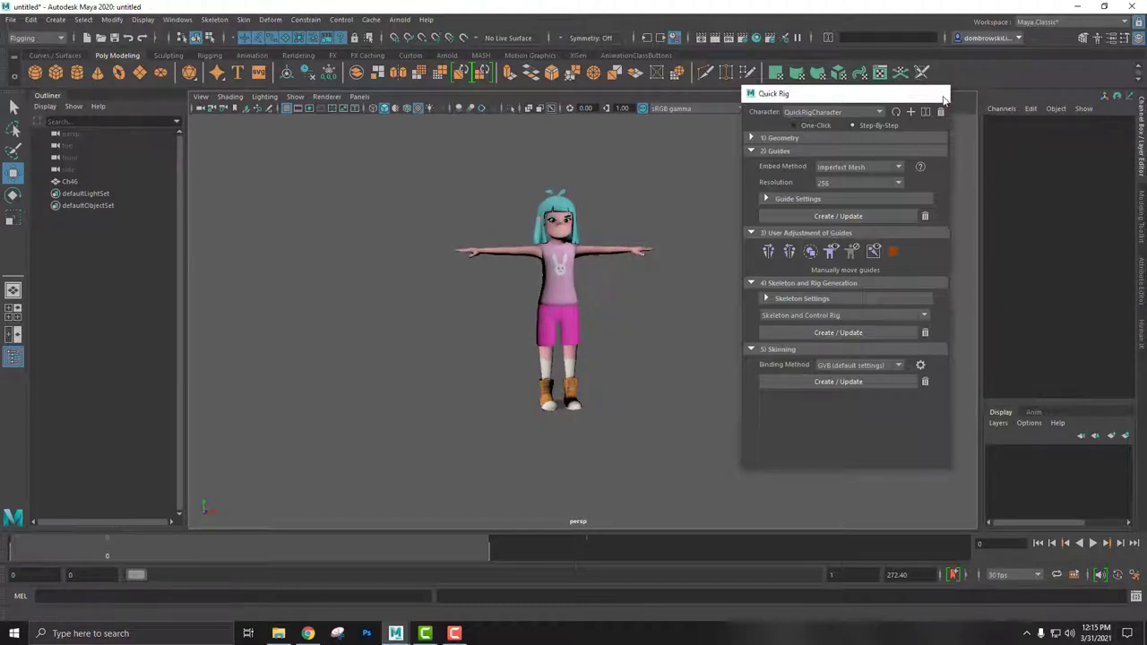
{"action": "left_click", "coordinate": [936, 93]}
Return from the Mixamo page to Maya and box-select the whole Ch46 character
{"action": "left_click_drag", "start_coordinate": [758, 295], "coordinate": [738, 294], "text": "alt"}
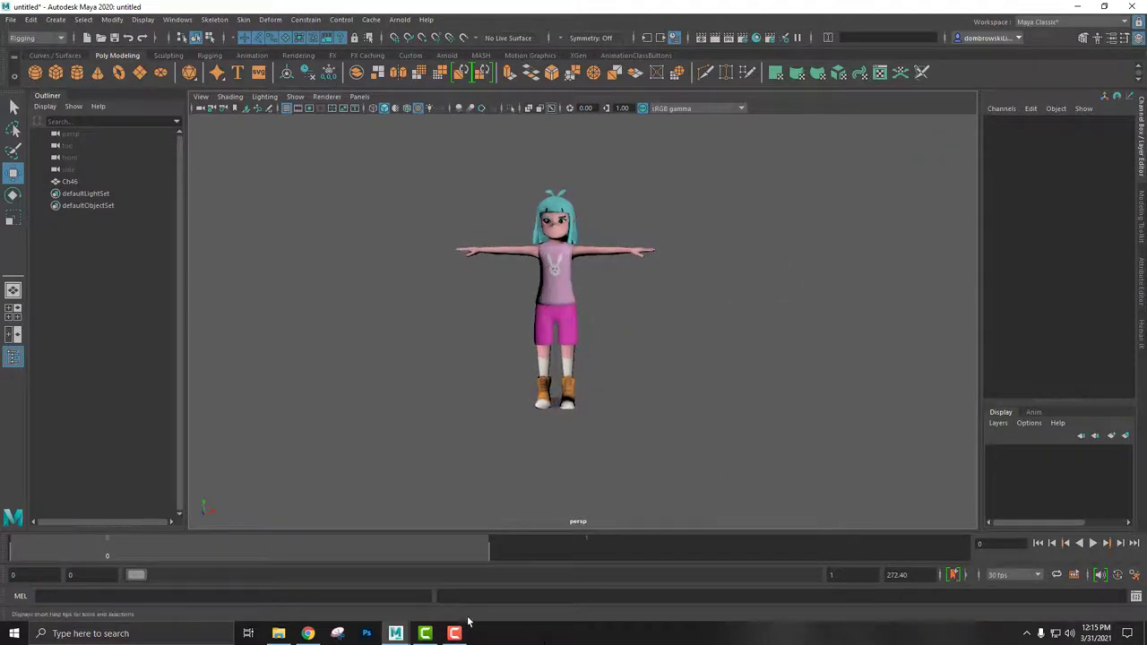
{"action": "left_click", "coordinate": [305, 633]}
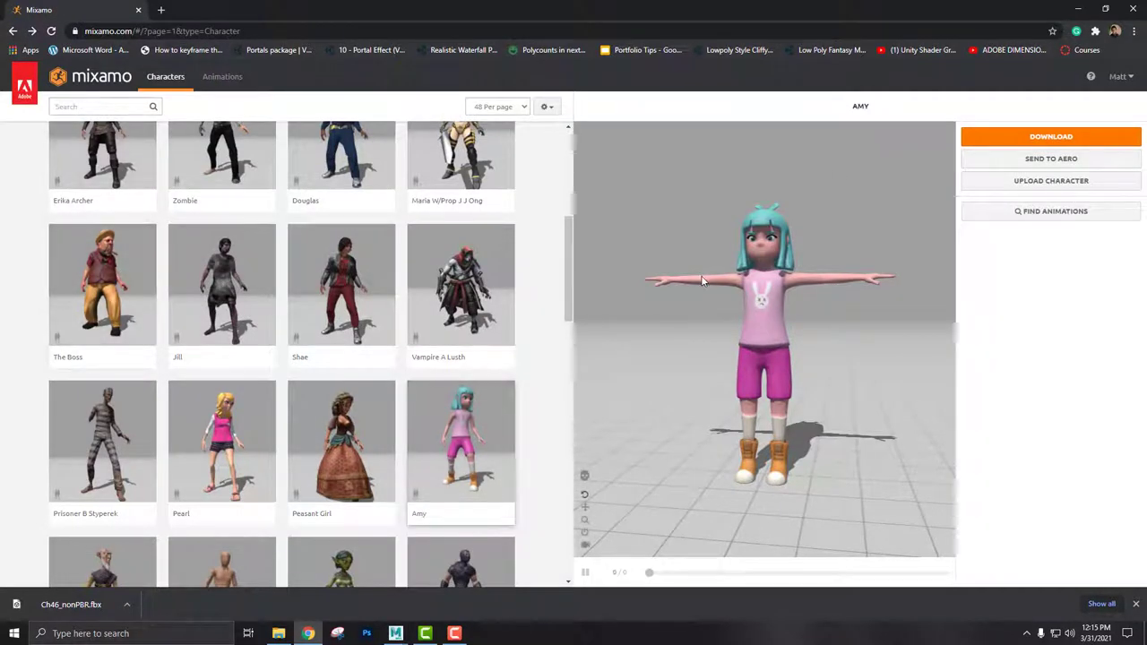
{"action": "mouse_move", "coordinate": [396, 634]}
{"action": "left_click", "coordinate": [433, 602]}
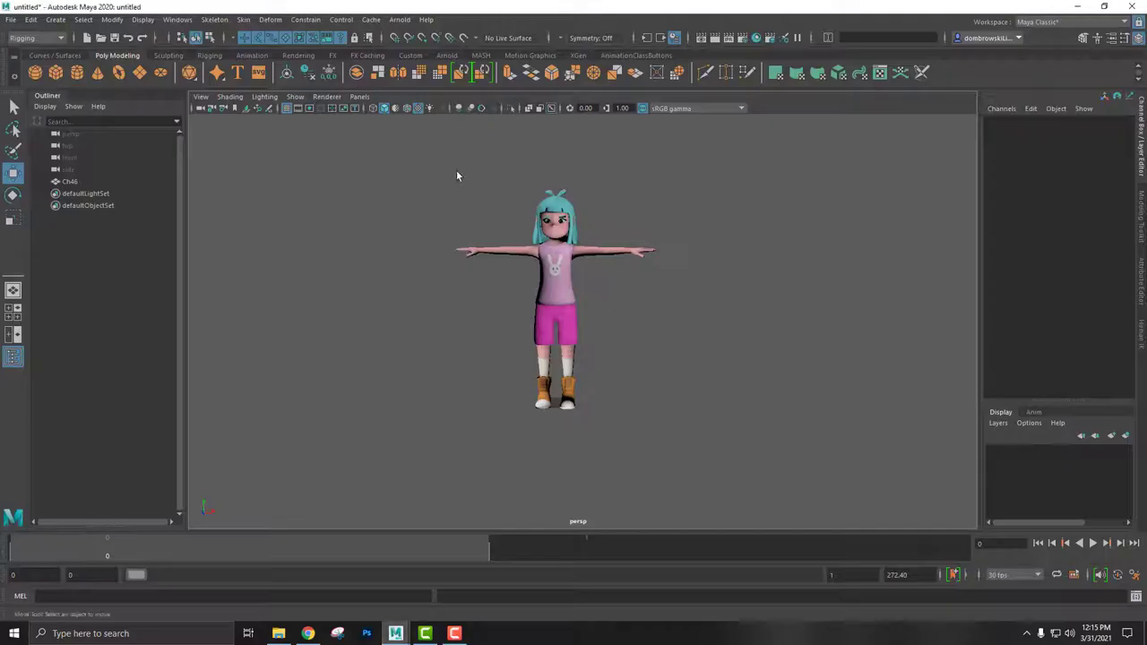
{"action": "left_click_drag", "start_coordinate": [410, 162], "coordinate": [815, 524]}
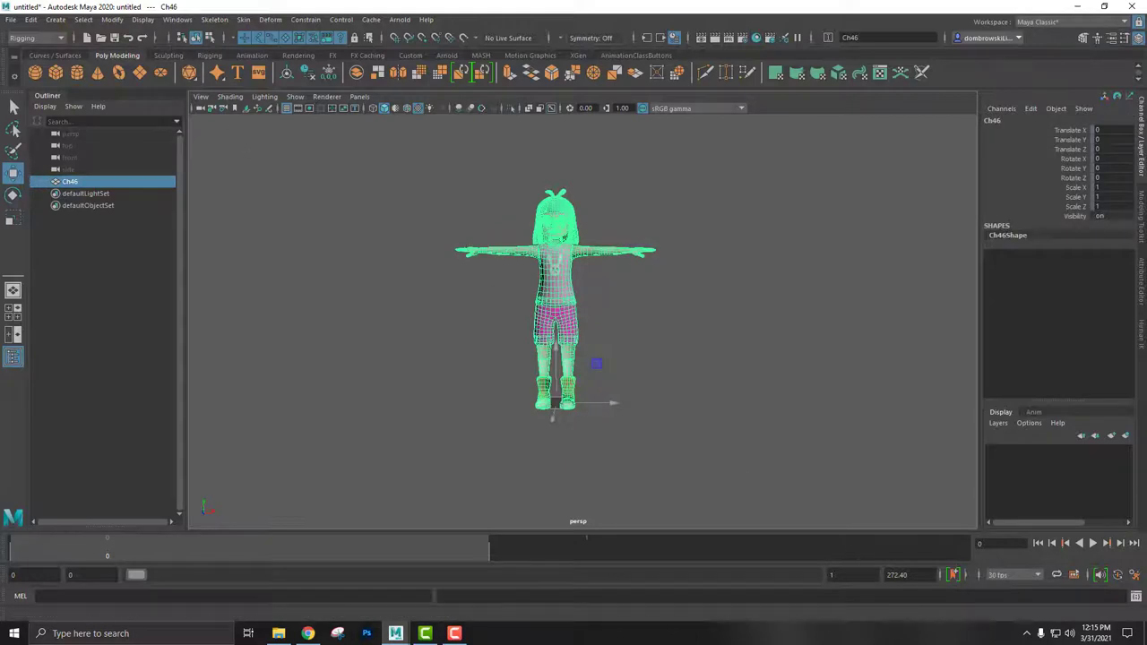
Select Ch46 and start Export Selection to the Desktop
{"action": "left_click", "coordinate": [10, 19]}
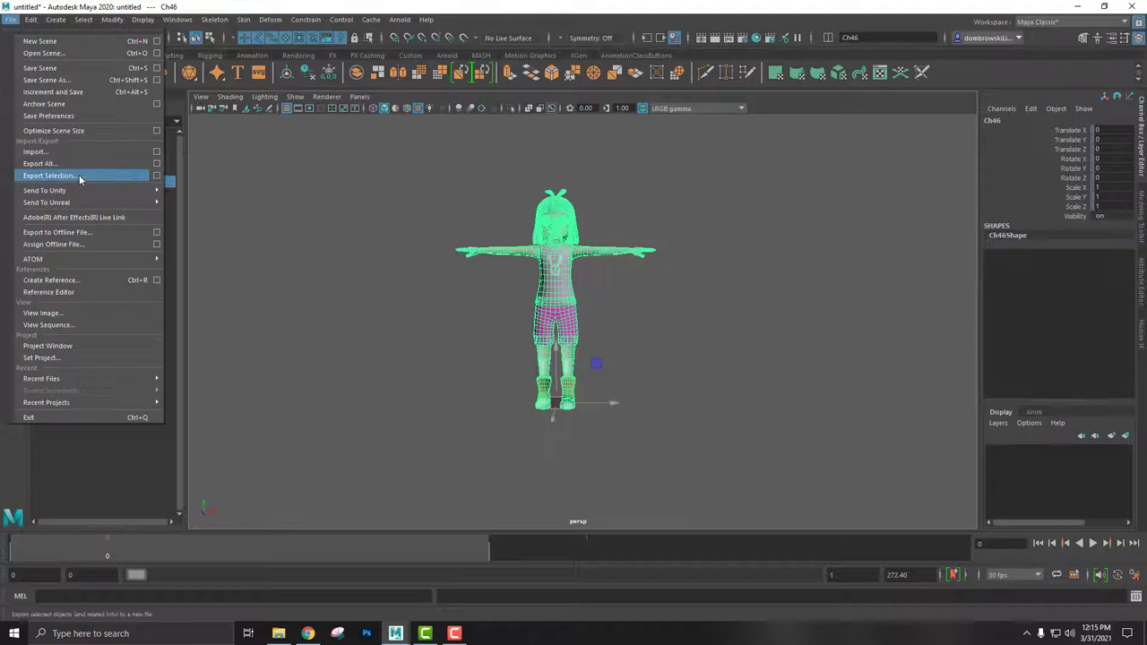
{"action": "left_click", "coordinate": [248, 222]}
{"action": "left_click", "coordinate": [70, 183]}
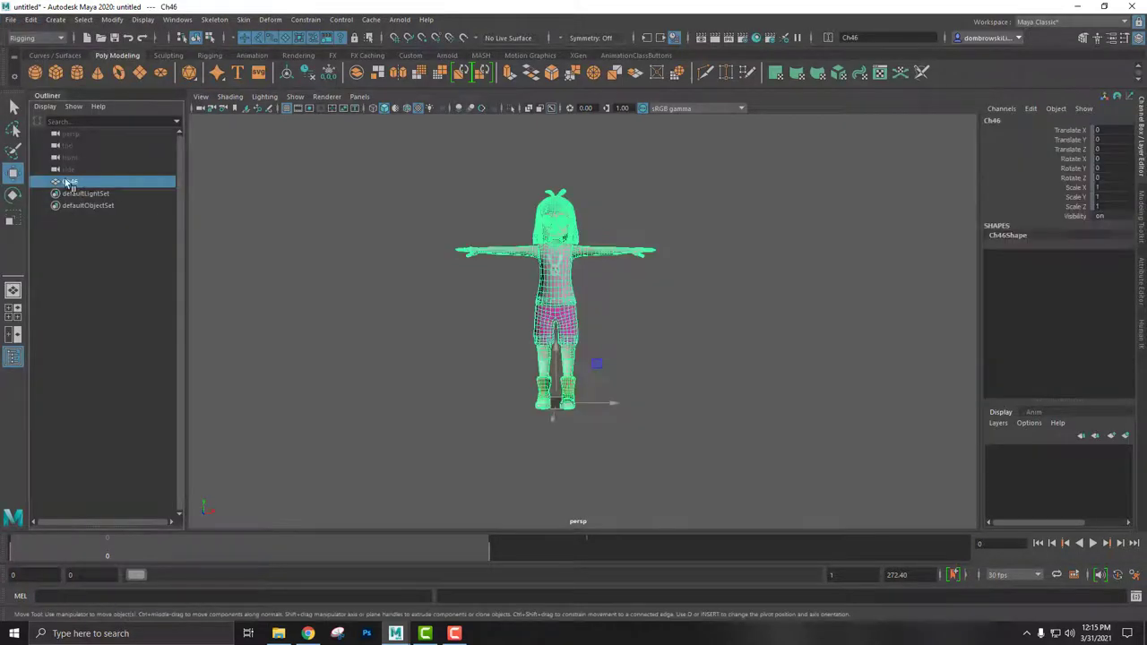
{"action": "left_click", "coordinate": [11, 19]}
{"action": "mouse_move", "coordinate": [45, 190]}
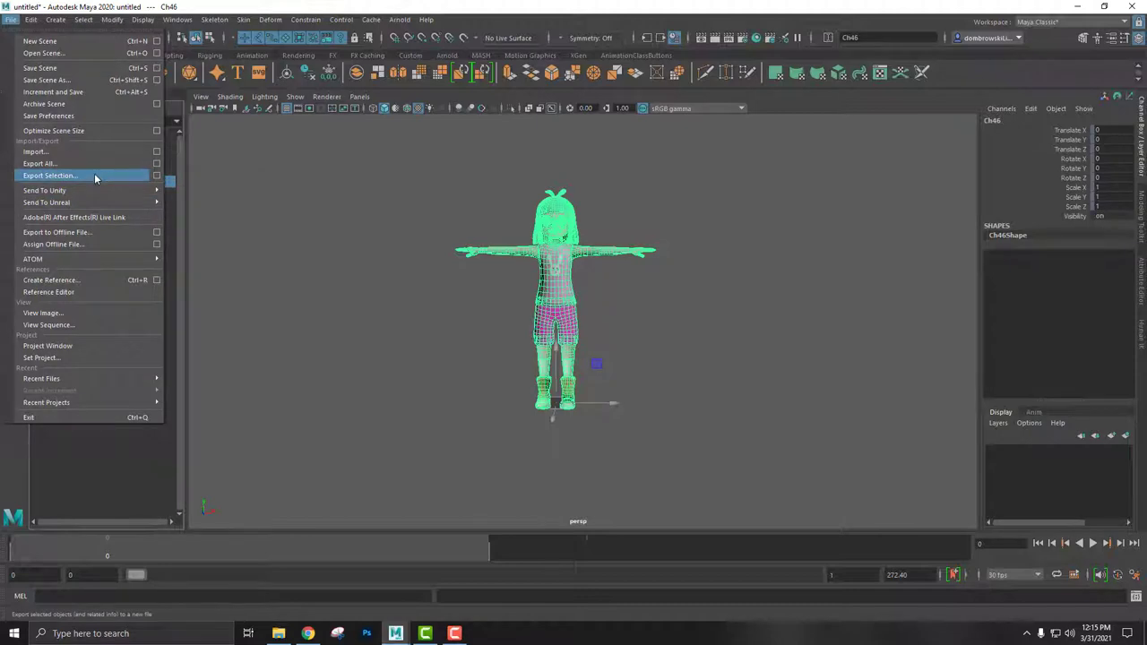
{"action": "left_click", "coordinate": [54, 175]}
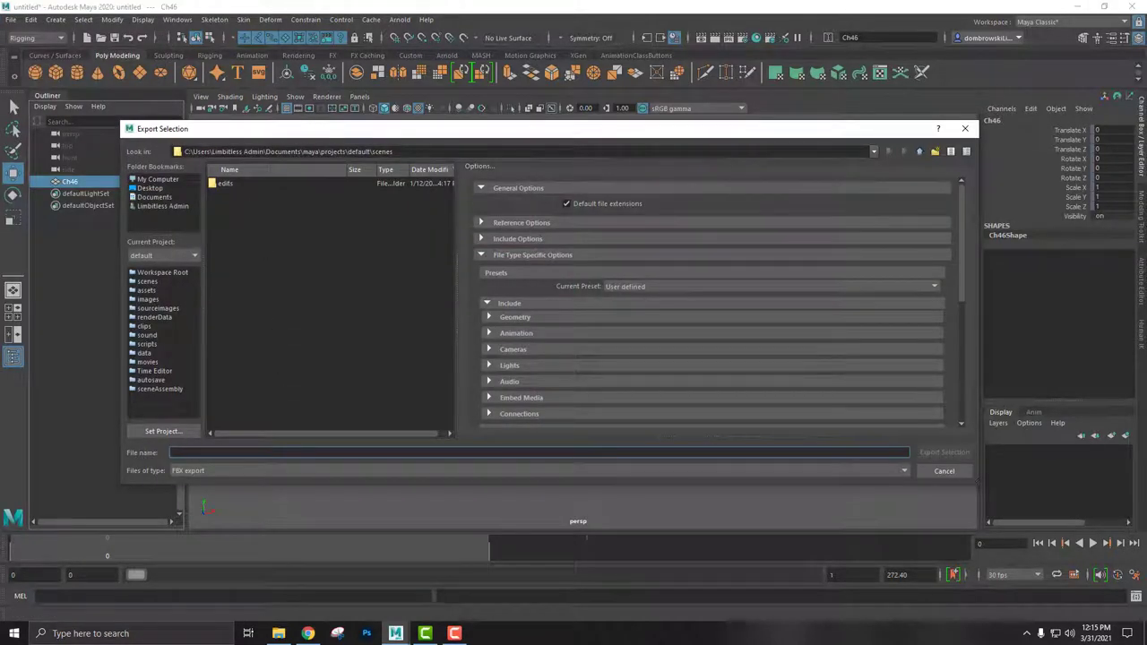
{"action": "left_click", "coordinate": [154, 188]}
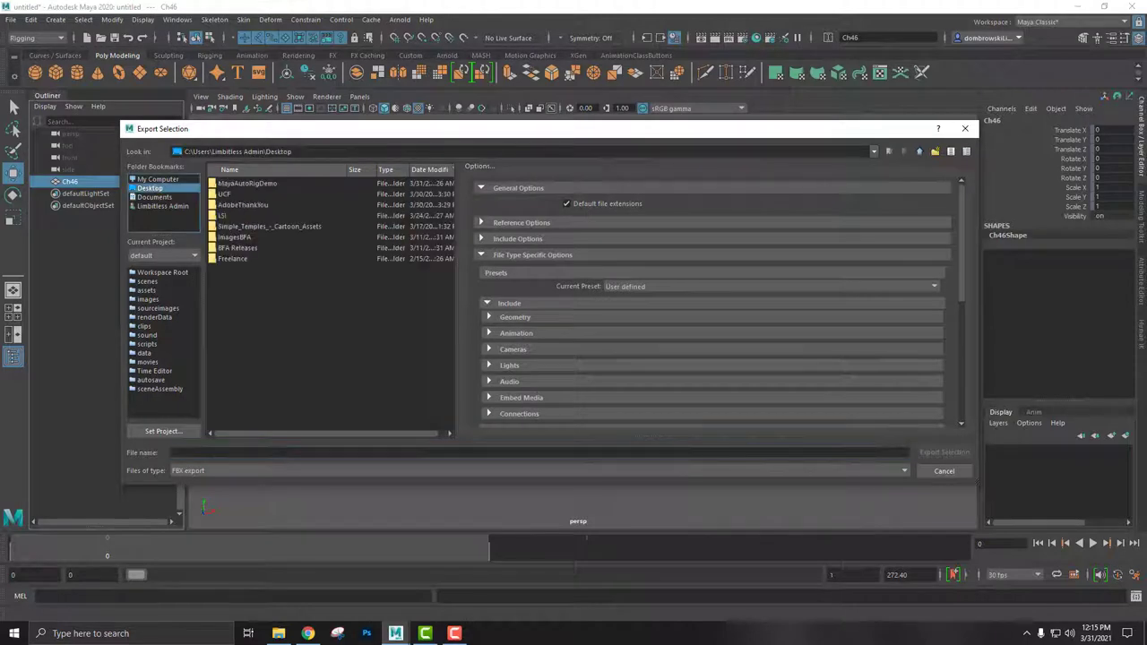
{"action": "left_click", "coordinate": [212, 453]}
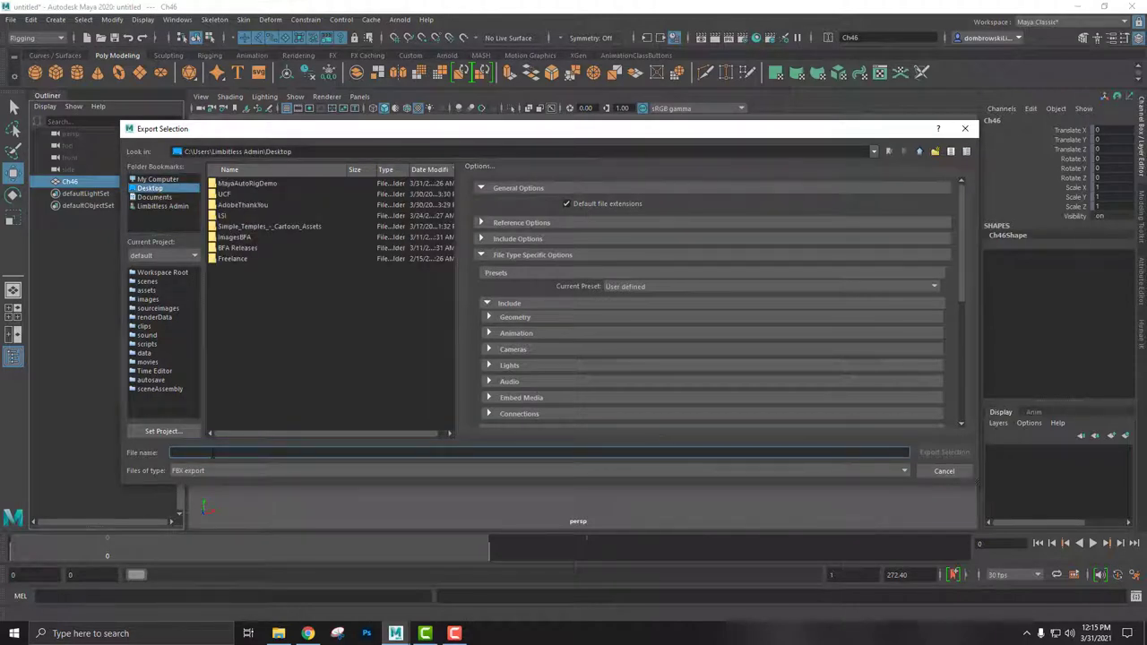
Name the file MixamoTest, set FBX version 2014/2015, and export it
{"action": "type", "text": "MixamoTest"}
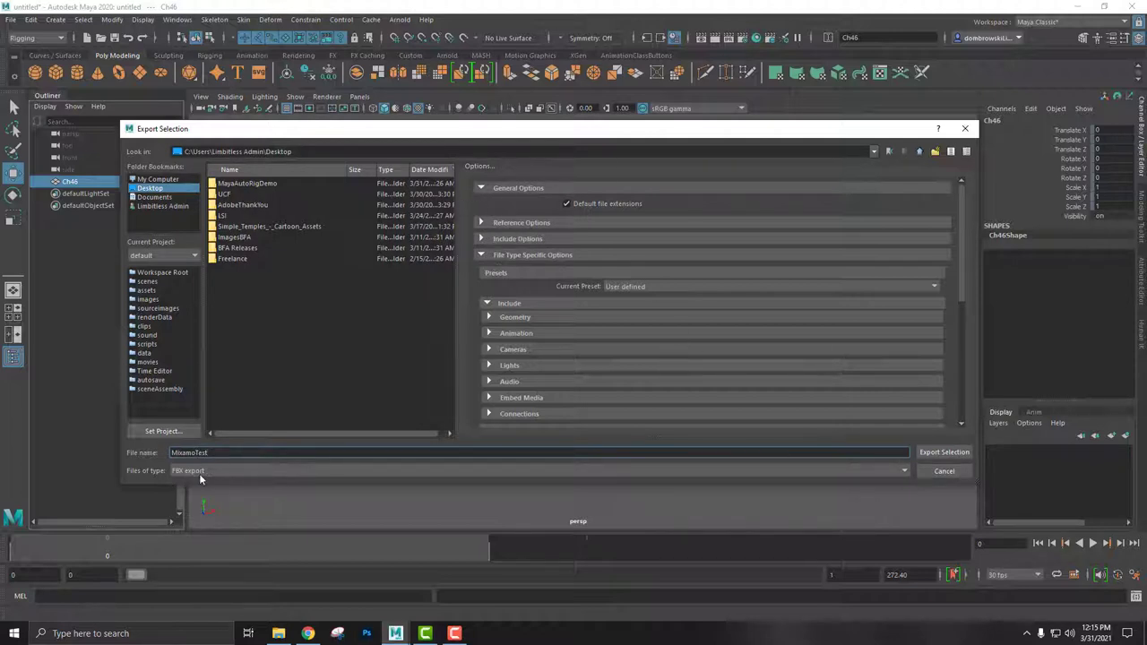
{"action": "scroll", "coordinate": [635, 356], "scroll_direction": "down", "scroll_amount": 3}
{"action": "scroll", "coordinate": [635, 349], "scroll_direction": "down", "scroll_amount": 2}
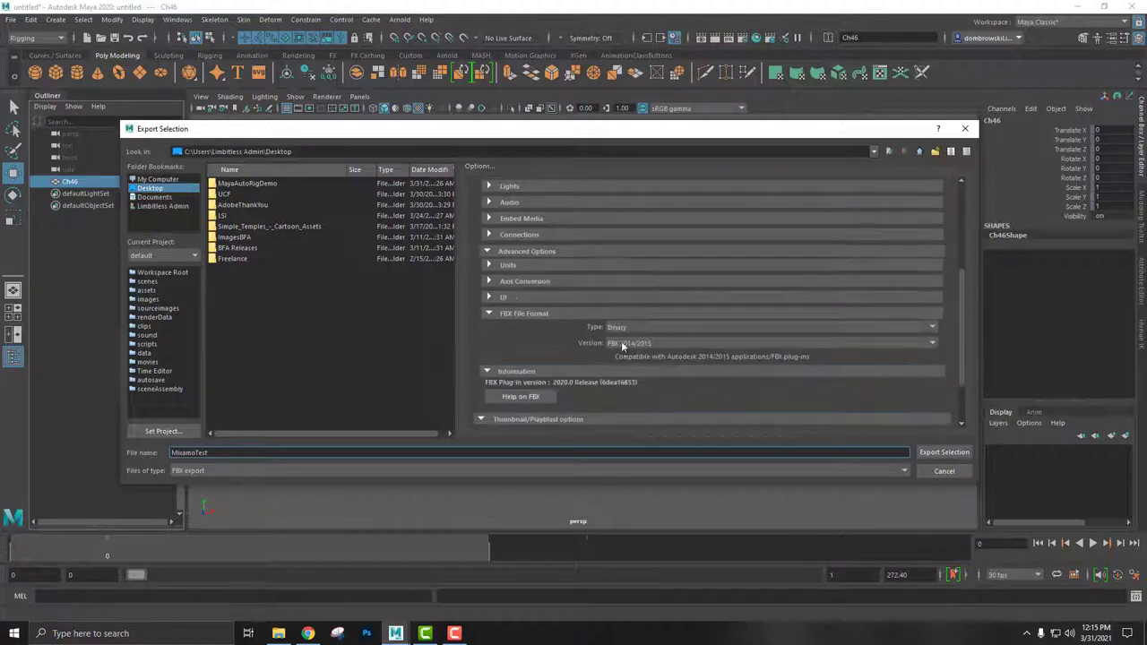
{"action": "left_click", "coordinate": [638, 341]}
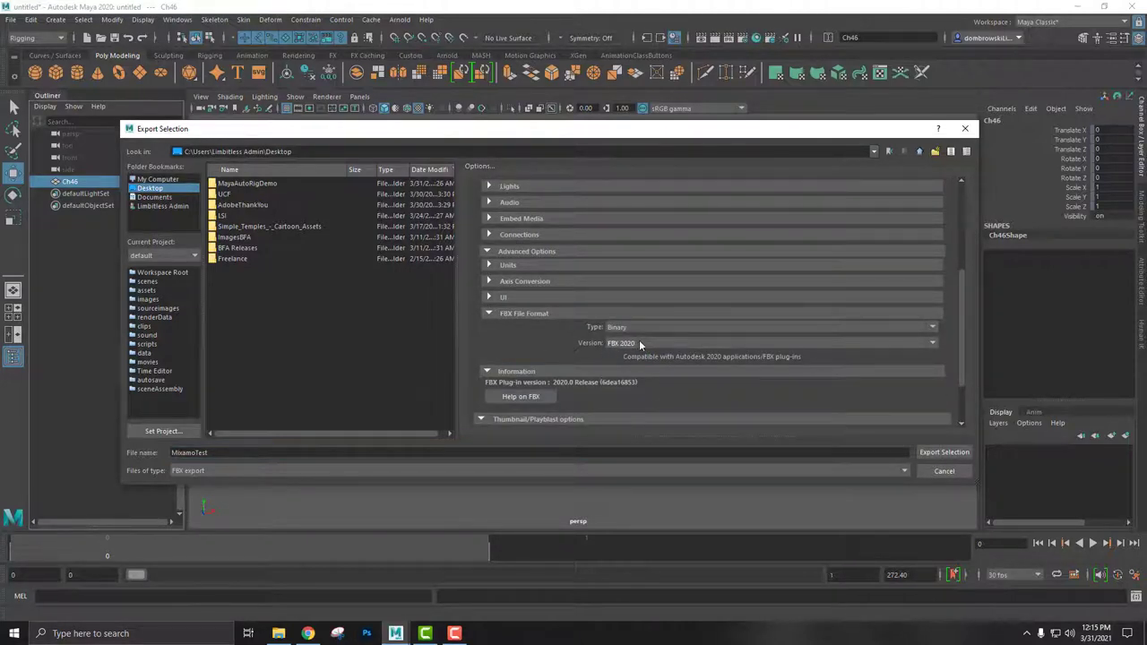
{"action": "left_click", "coordinate": [639, 344]}
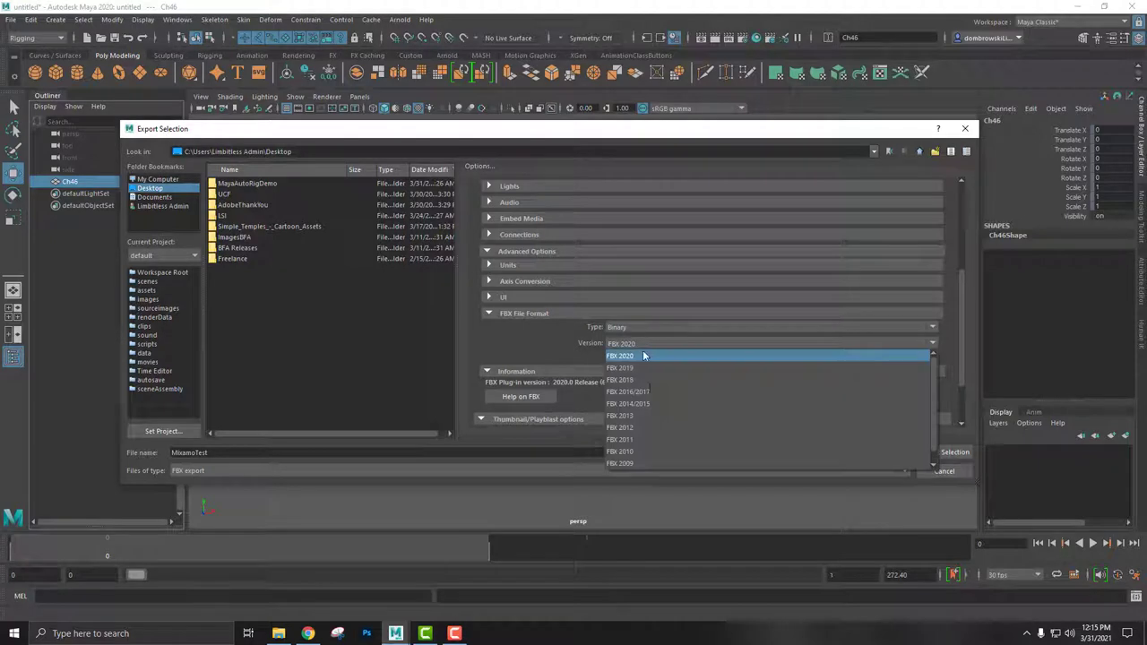
{"action": "left_click", "coordinate": [670, 403]}
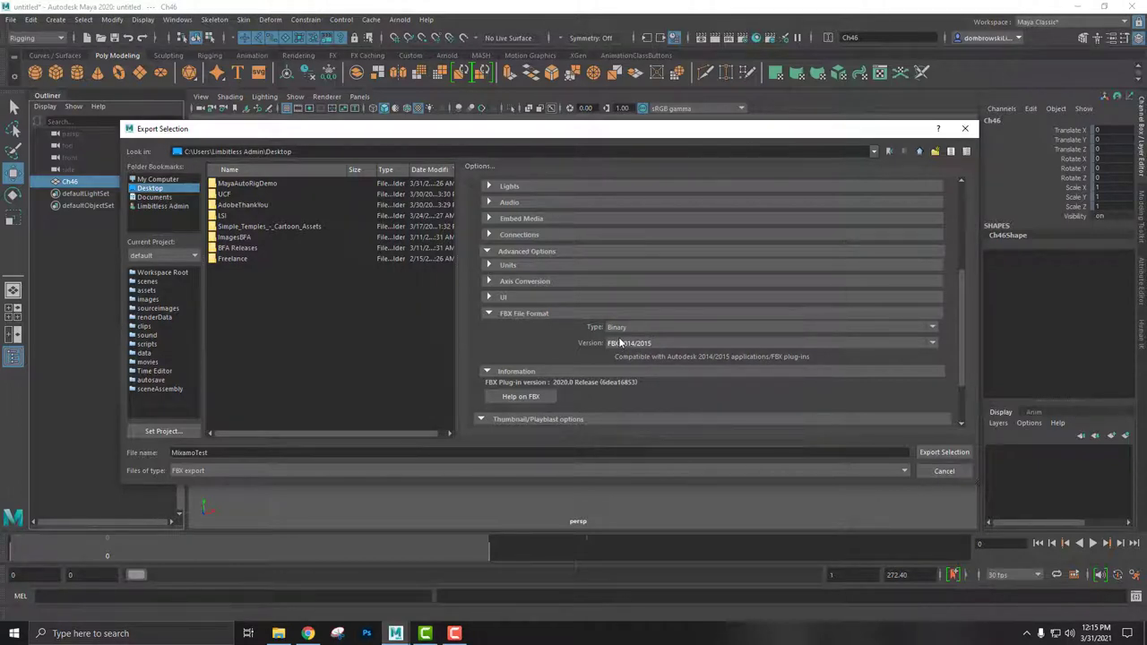
{"action": "left_click", "coordinate": [932, 452]}
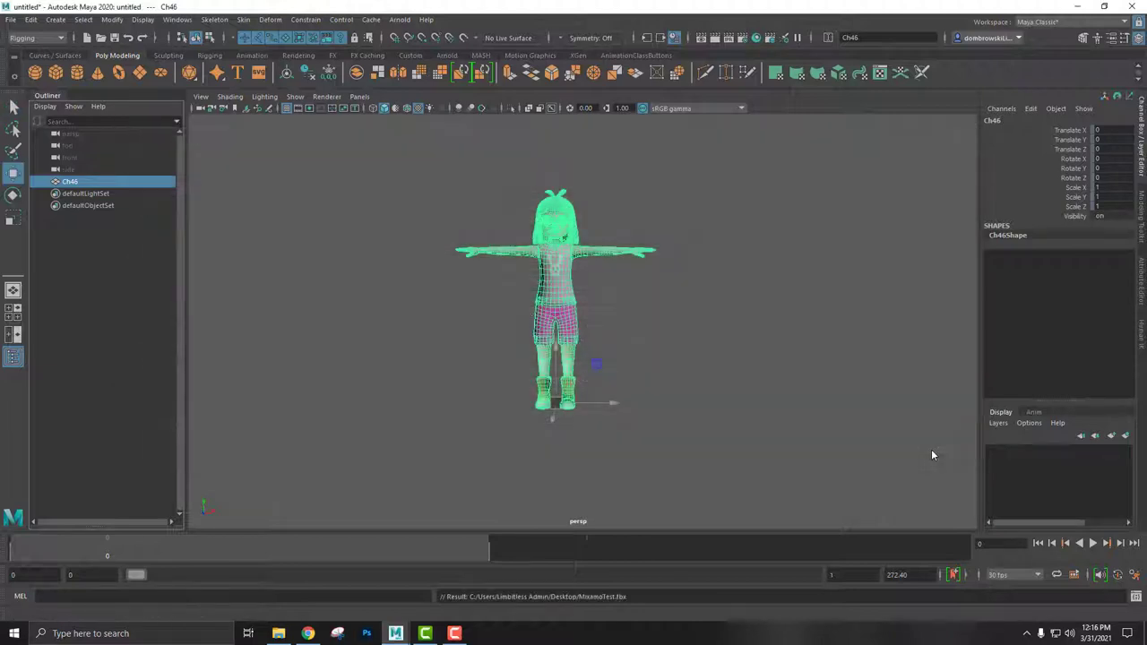
Switch to the browser and upload MixamoTest.fbx from the desktop to Mixamo
{"action": "left_click", "coordinate": [1075, 7]}
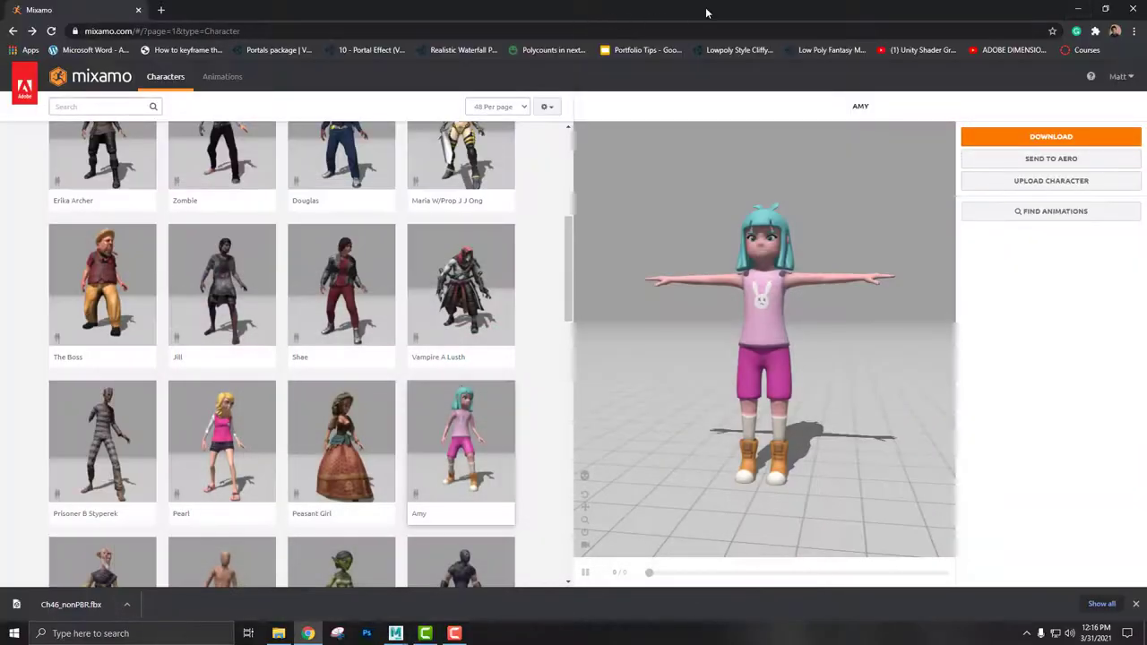
{"action": "double_click", "coordinate": [603, 14]}
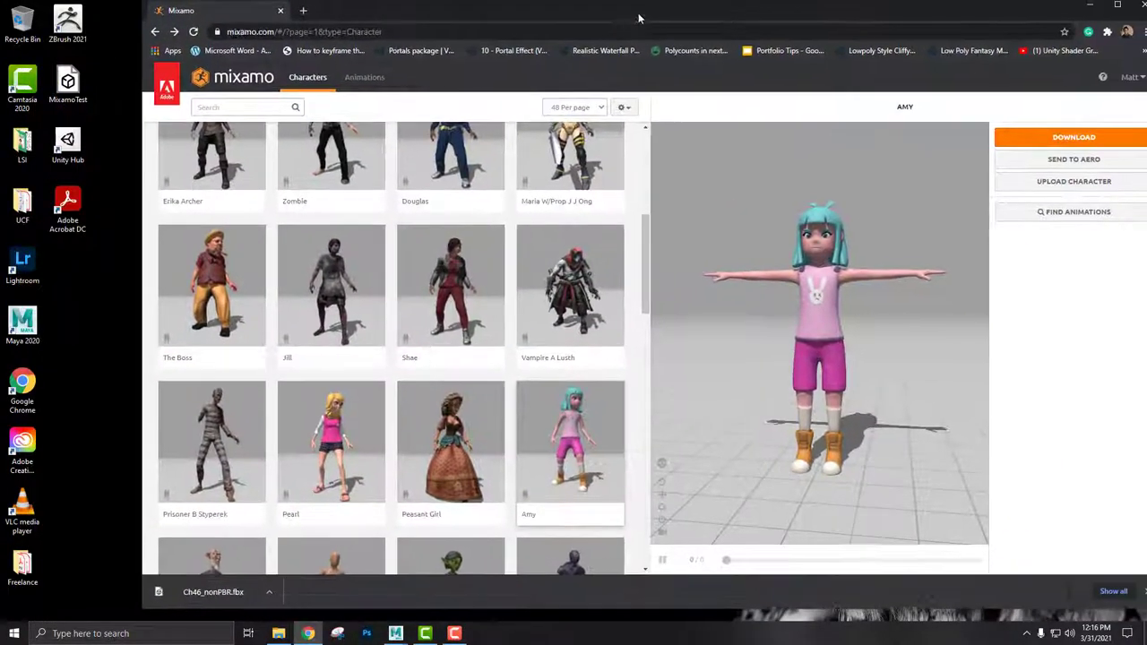
{"action": "left_click_drag", "start_coordinate": [602, 14], "coordinate": [620, 18]}
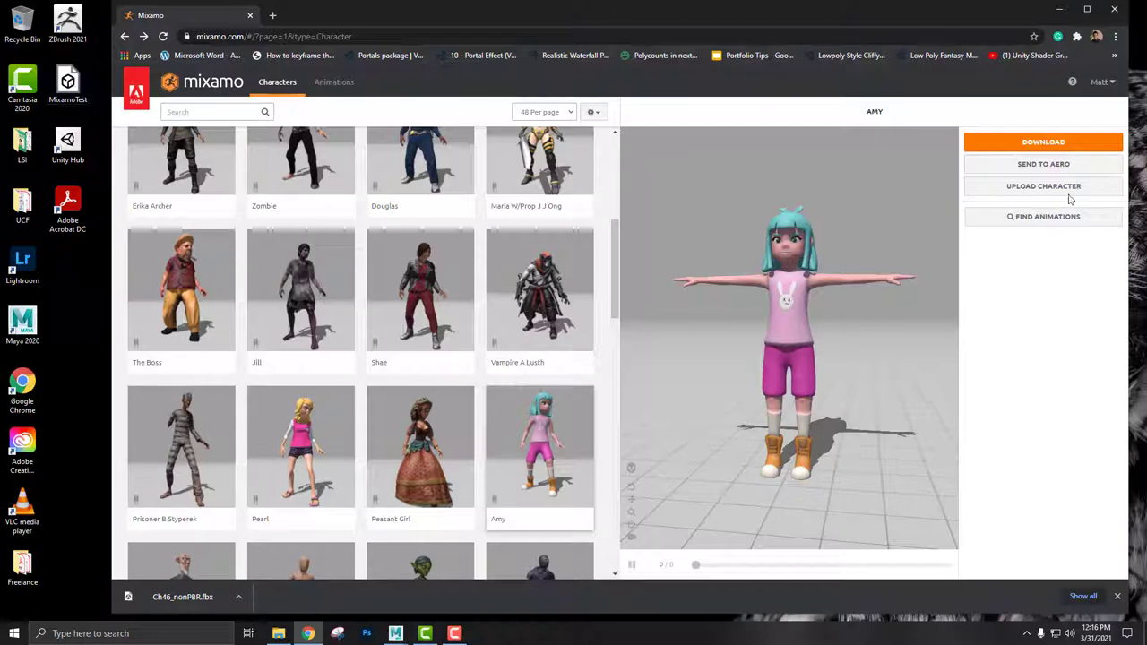
{"action": "left_click", "coordinate": [986, 185]}
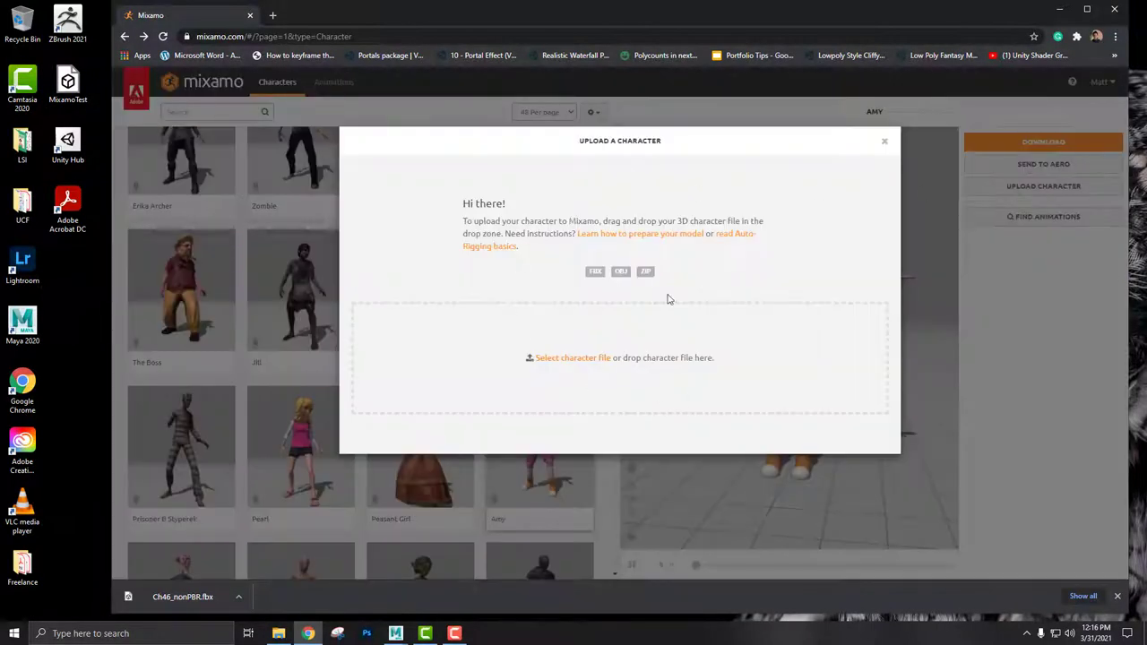
{"action": "left_click_drag", "start_coordinate": [67, 83], "coordinate": [714, 374]}
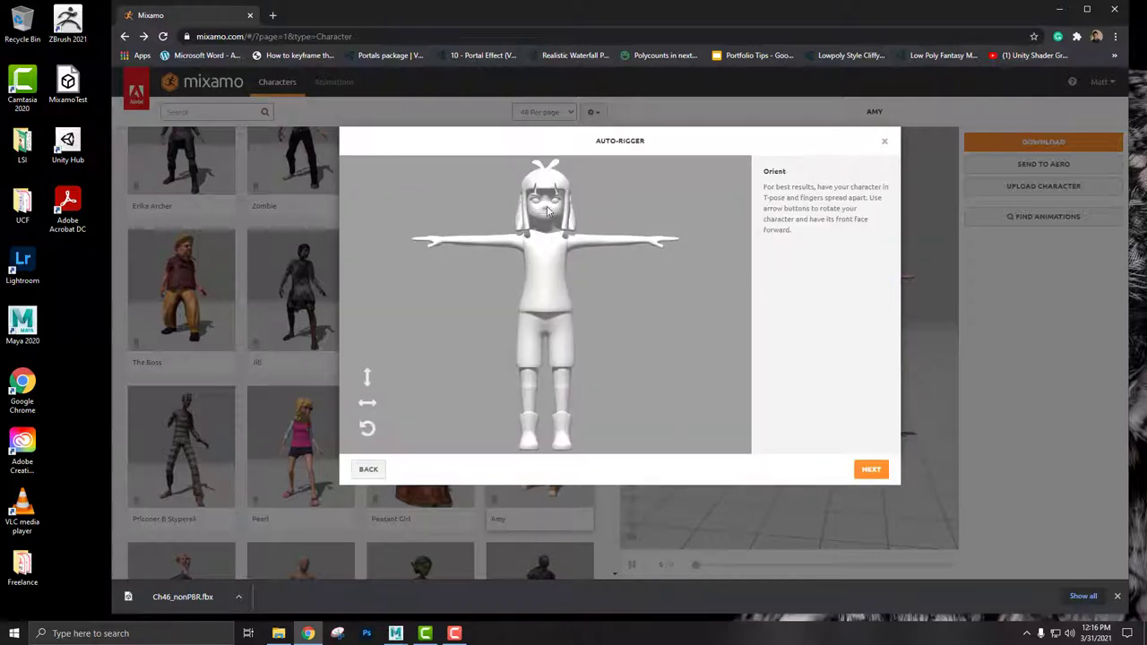
Place the chin, wrist and elbow markers on the character
{"action": "left_click", "coordinate": [871, 470]}
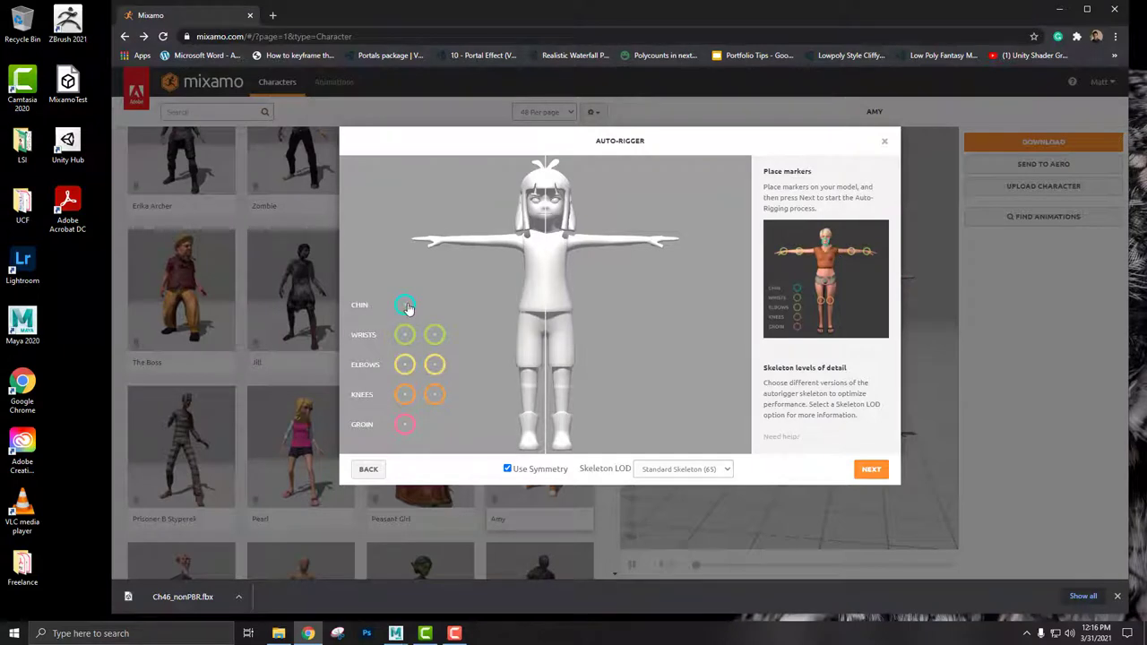
{"action": "left_click_drag", "start_coordinate": [405, 306], "coordinate": [547, 224]}
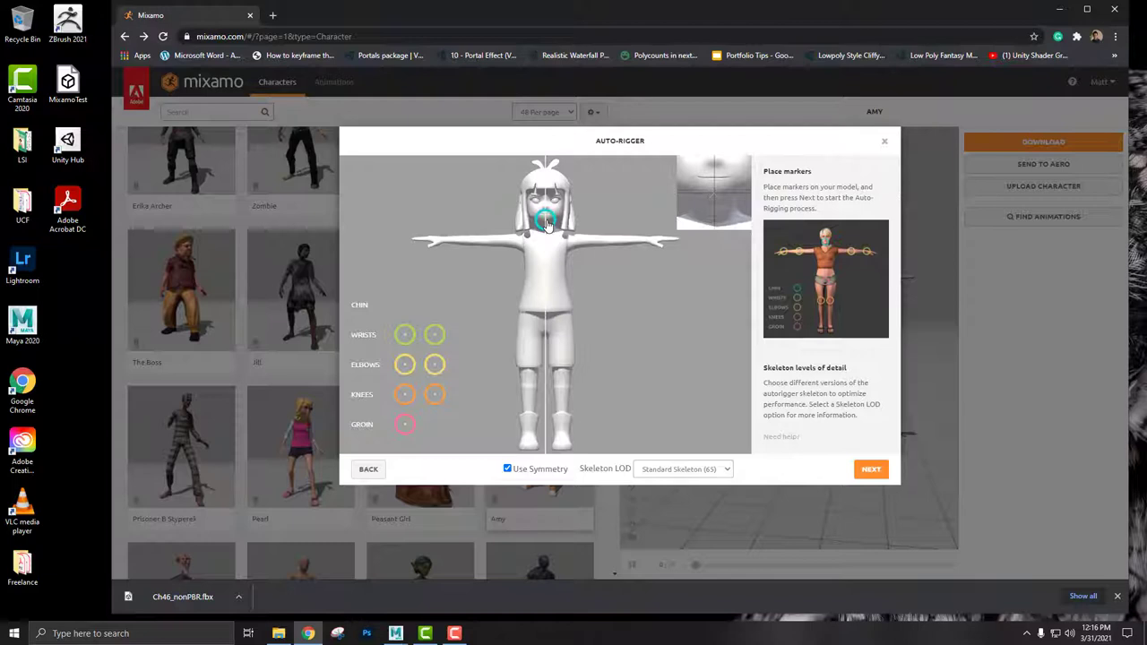
{"action": "left_click_drag", "start_coordinate": [406, 335], "coordinate": [448, 244]}
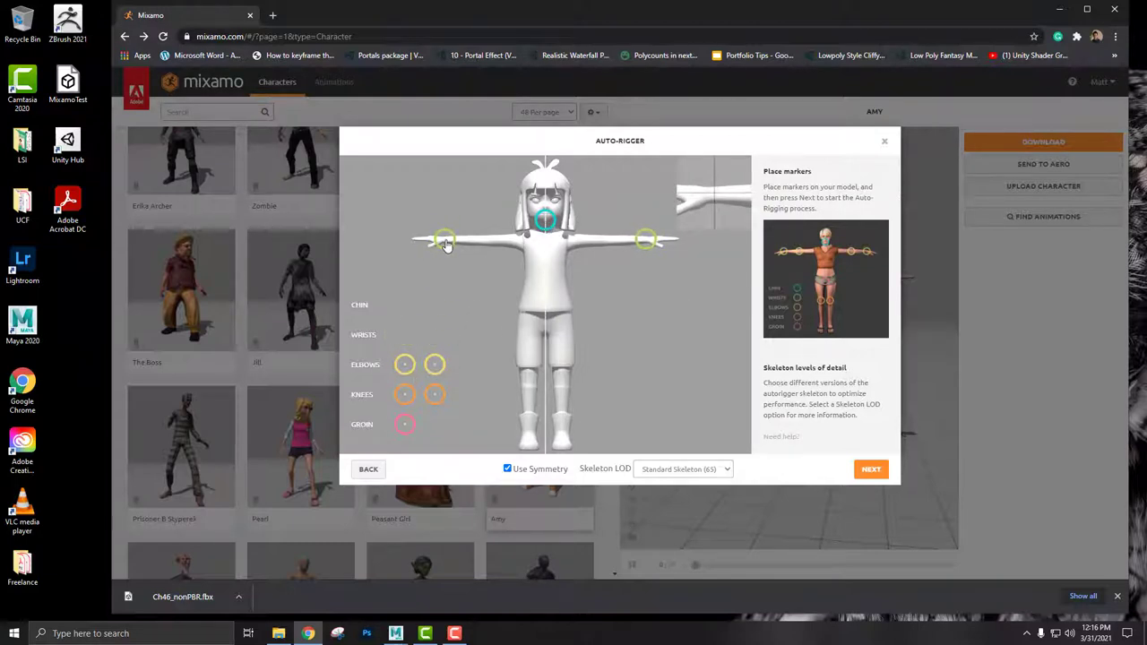
{"action": "left_click_drag", "start_coordinate": [404, 364], "coordinate": [482, 245]}
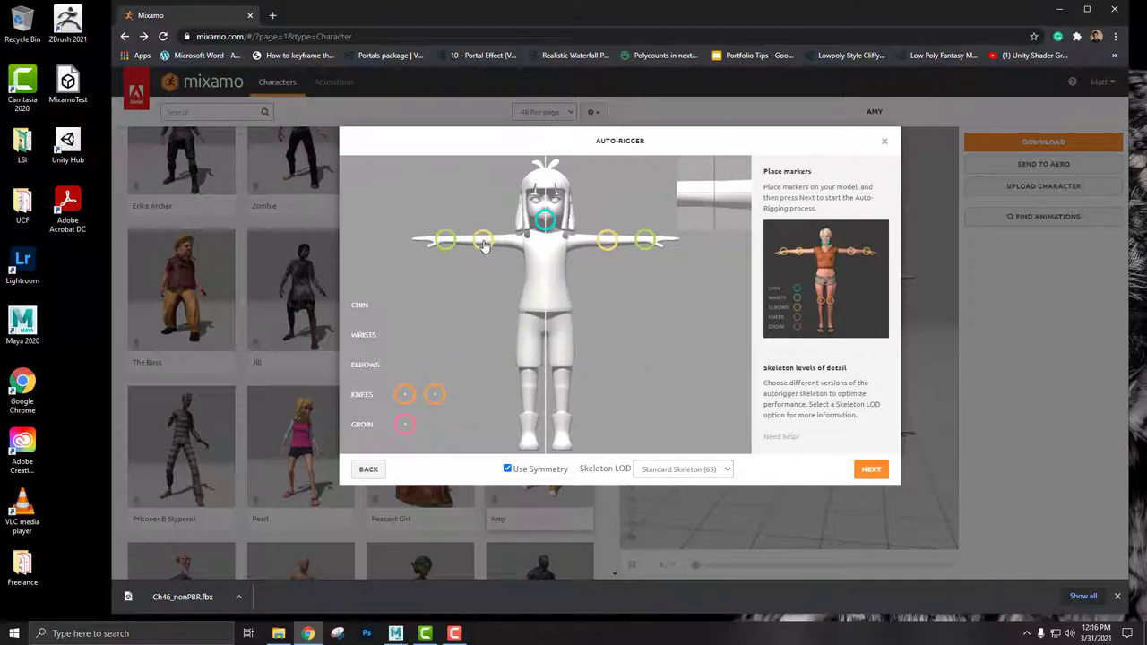
{"action": "left_click_drag", "start_coordinate": [484, 247], "coordinate": [480, 242]}
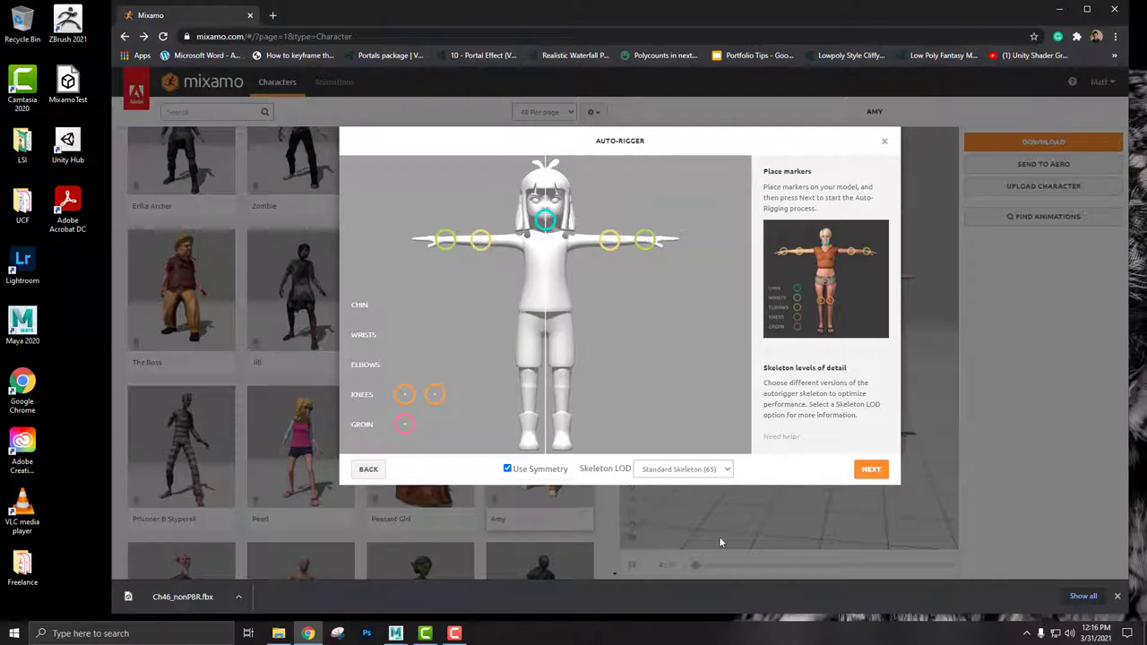
Place the knee and groin markers with Standard Skeleton LOD and start auto-rigging
{"action": "left_click", "coordinate": [718, 476]}
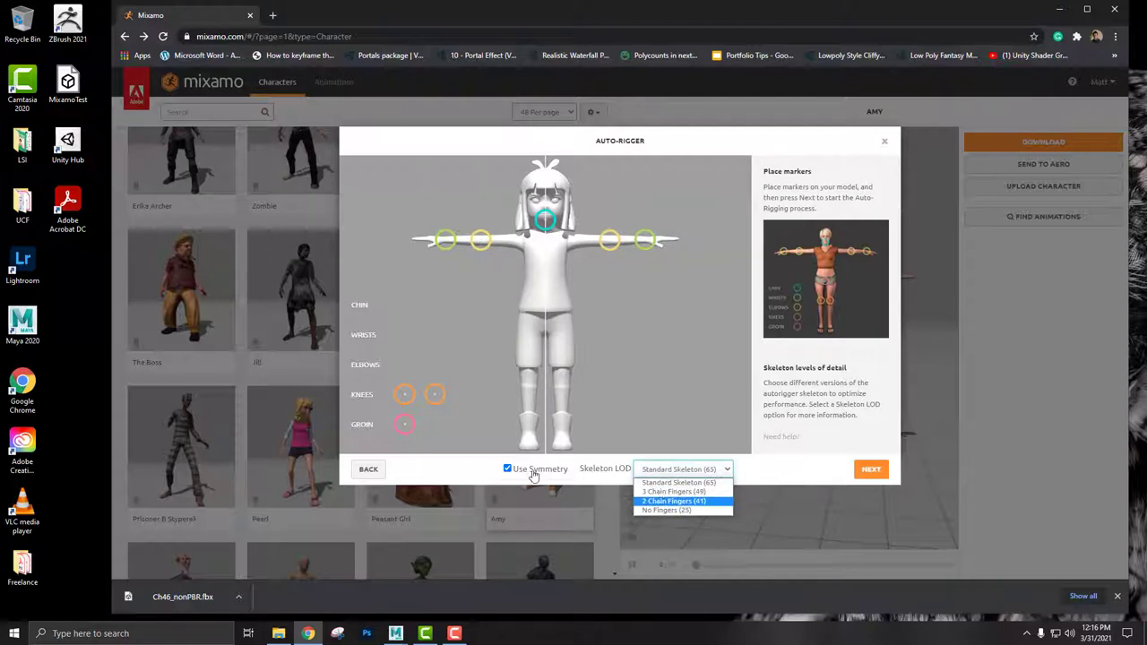
{"action": "mouse_move", "coordinate": [405, 395]}
{"action": "left_mouse_down"}
{"action": "mouse_move", "coordinate": [529, 391]}
{"action": "mouse_move", "coordinate": [529, 376]}
{"action": "left_mouse_up"}
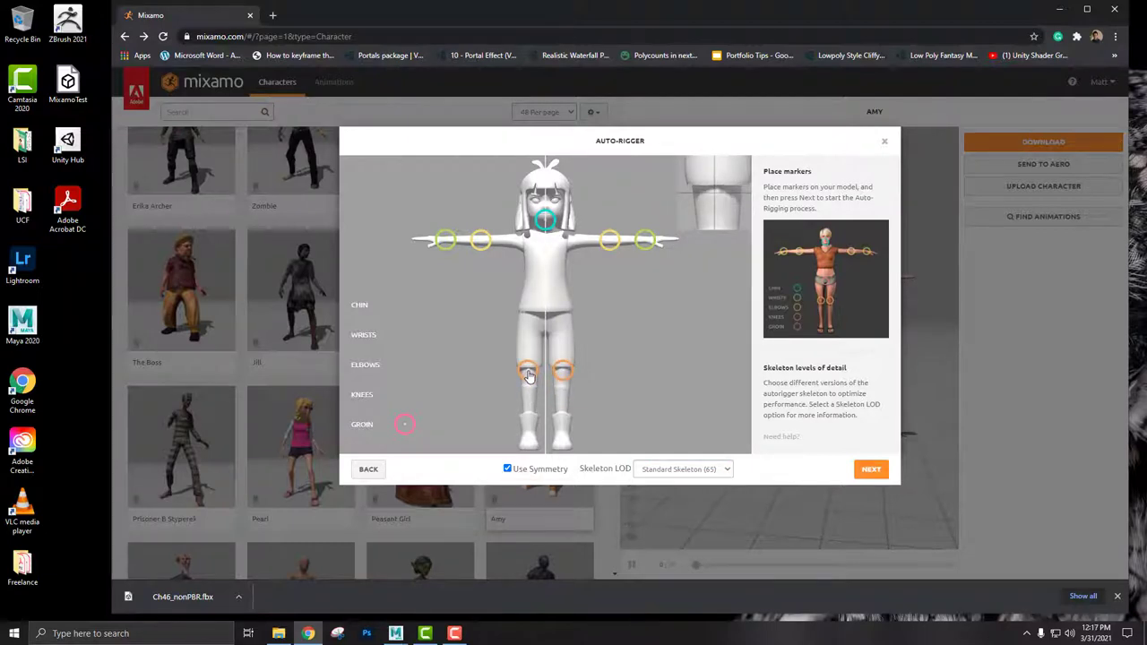
{"action": "mouse_move", "coordinate": [404, 424]}
{"action": "left_mouse_down"}
{"action": "mouse_move", "coordinate": [530, 362]}
{"action": "mouse_move", "coordinate": [545, 332]}
{"action": "left_mouse_up"}
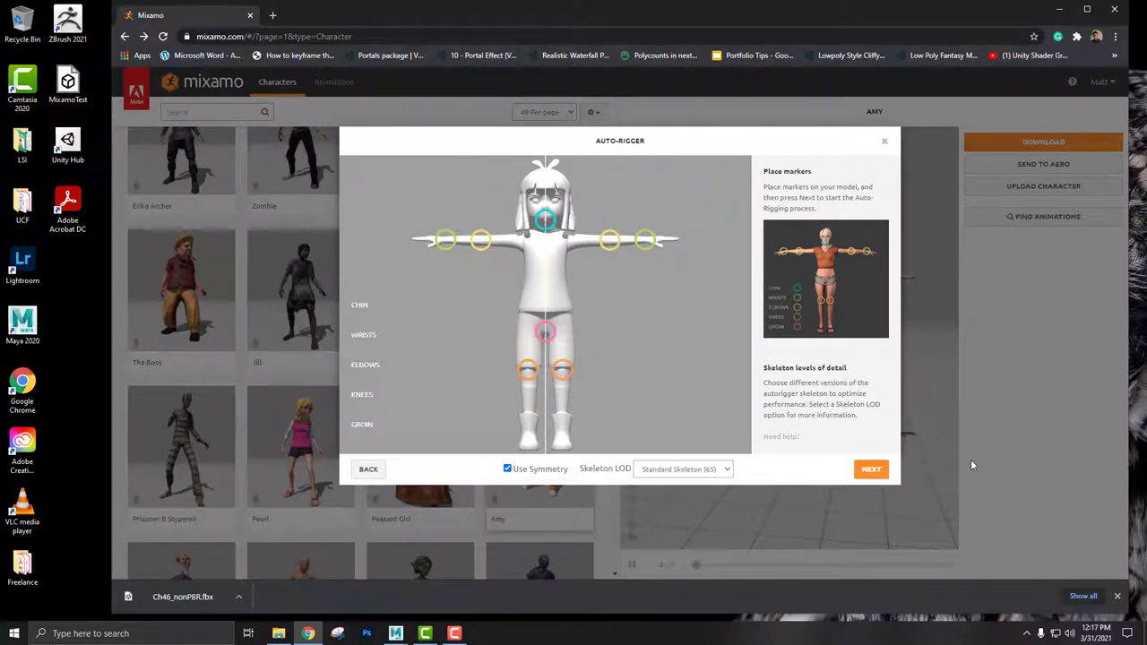
{"action": "left_click", "coordinate": [868, 469]}
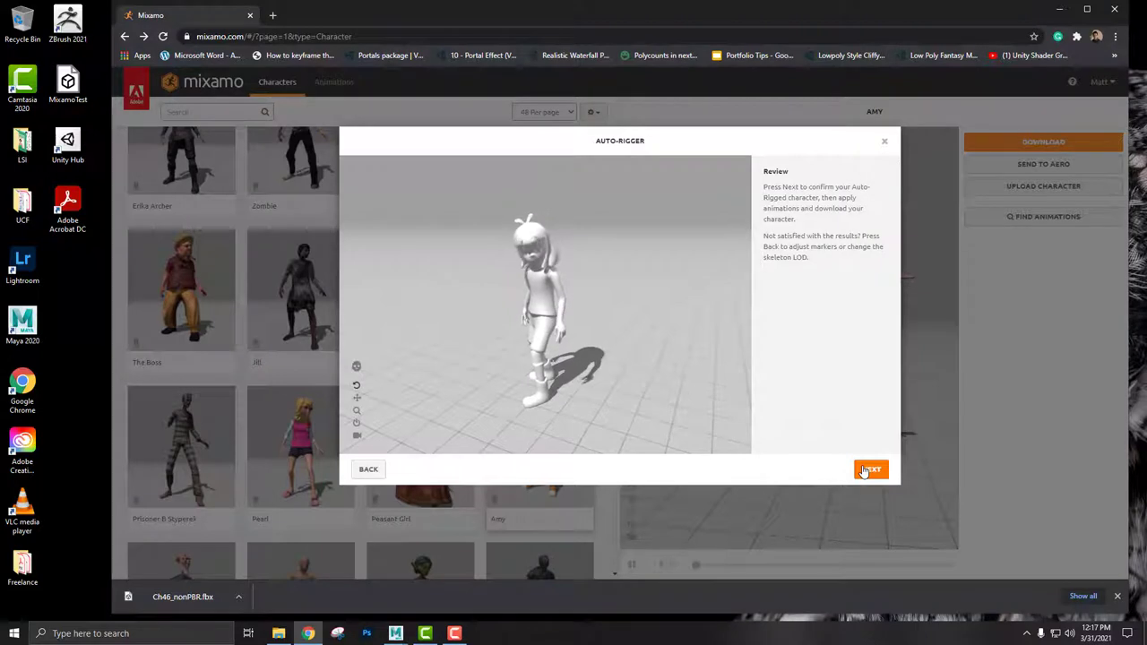
Toggle the skeleton view on and off in the rigged character's review preview
{"action": "left_click", "coordinate": [356, 369]}
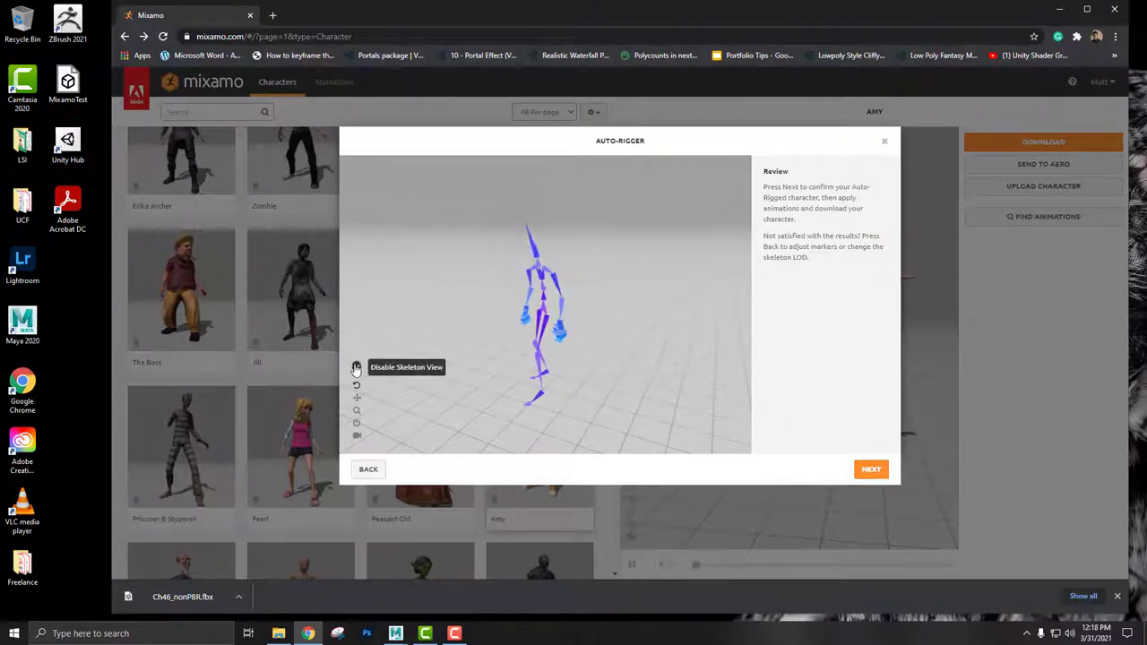
{"action": "left_click", "coordinate": [355, 368]}
Accept the rigged MixamoTest character, replacing the old one, and browse the Animations library
{"action": "left_click", "coordinate": [866, 472]}
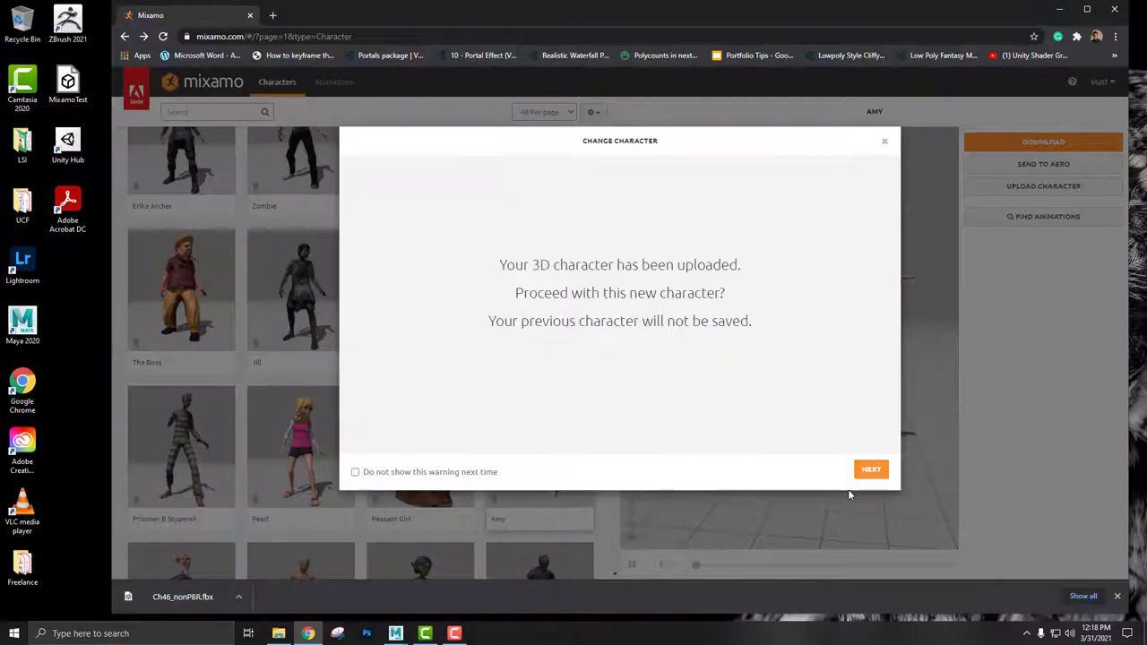
{"action": "left_click", "coordinate": [876, 471]}
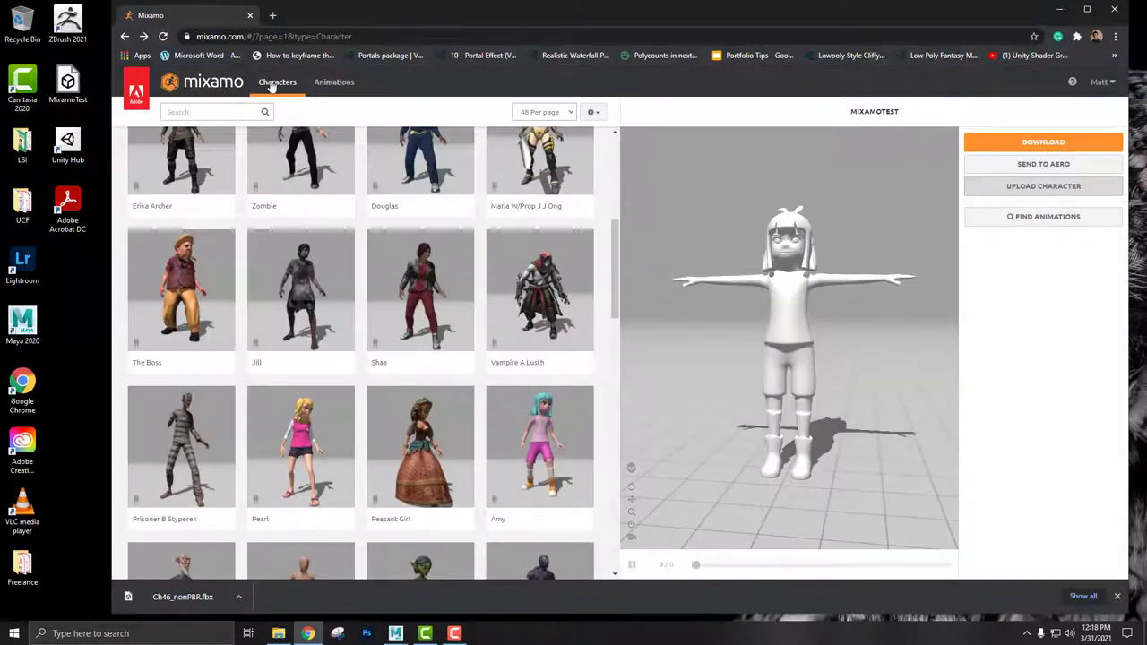
{"action": "left_click", "coordinate": [335, 85]}
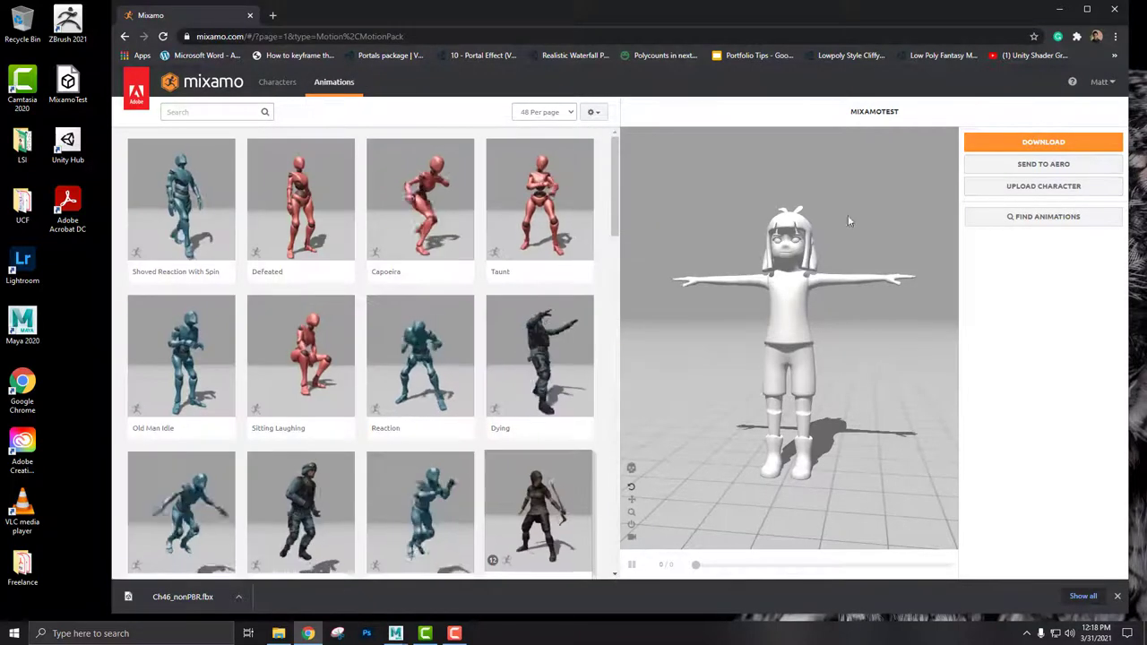
{"action": "scroll", "coordinate": [231, 249], "scroll_direction": "down", "scroll_amount": 1}
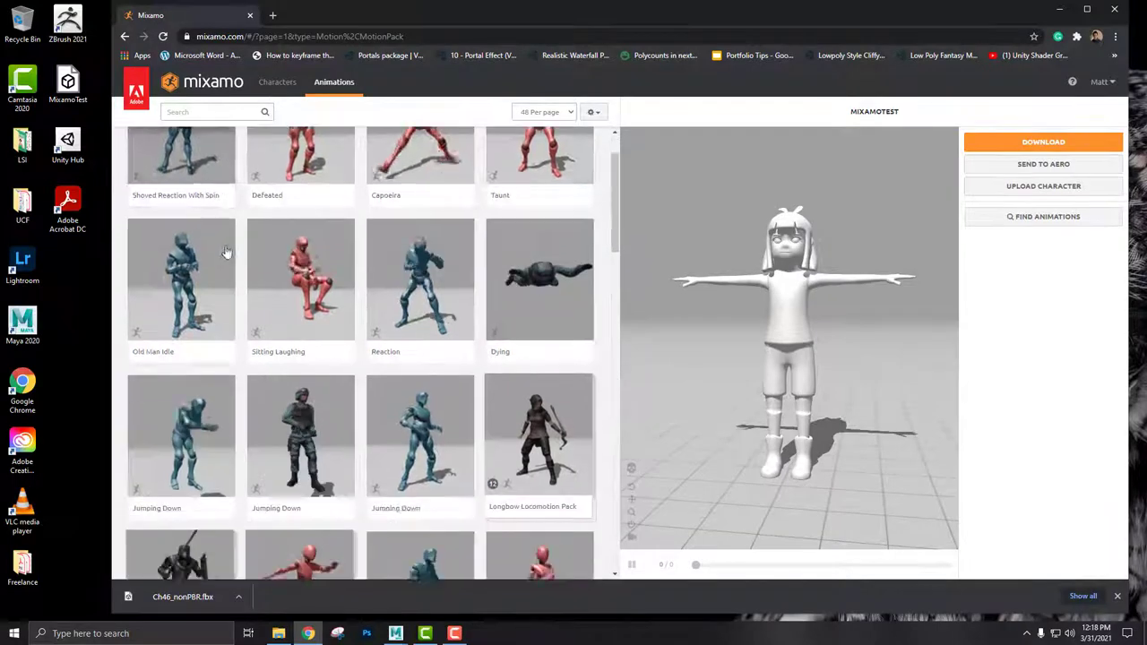
{"action": "scroll", "coordinate": [231, 249], "scroll_direction": "down", "scroll_amount": 2}
{"action": "scroll", "coordinate": [232, 241], "scroll_direction": "down", "scroll_amount": 3}
{"action": "scroll", "coordinate": [232, 239], "scroll_direction": "down", "scroll_amount": 3}
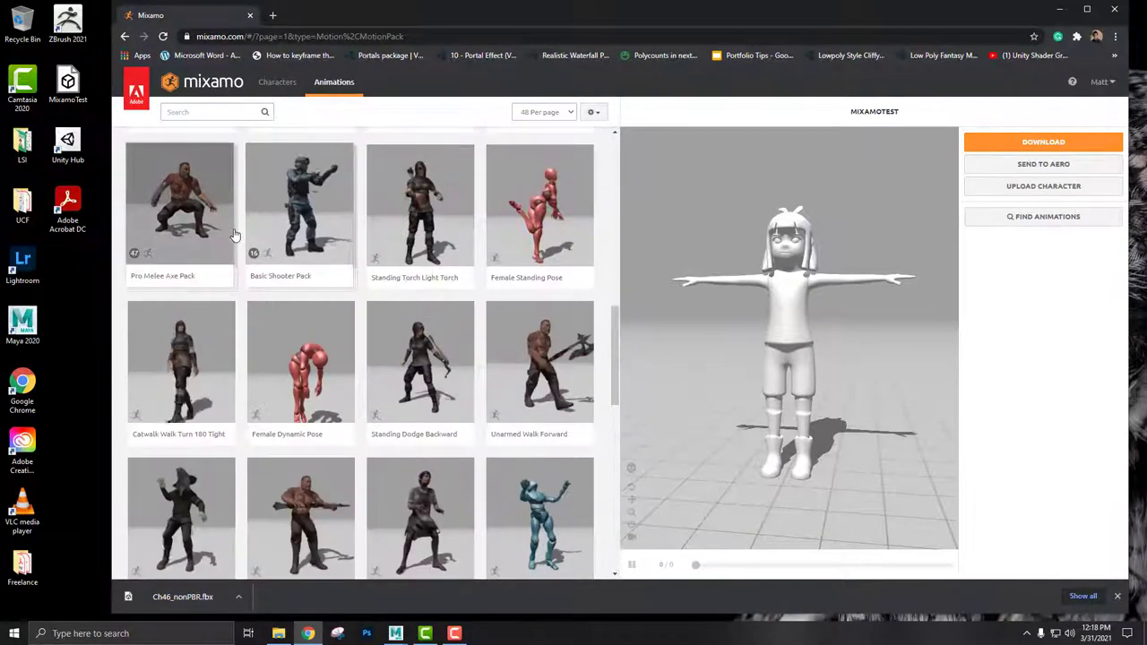
{"action": "mouse_move", "coordinate": [420, 302]}
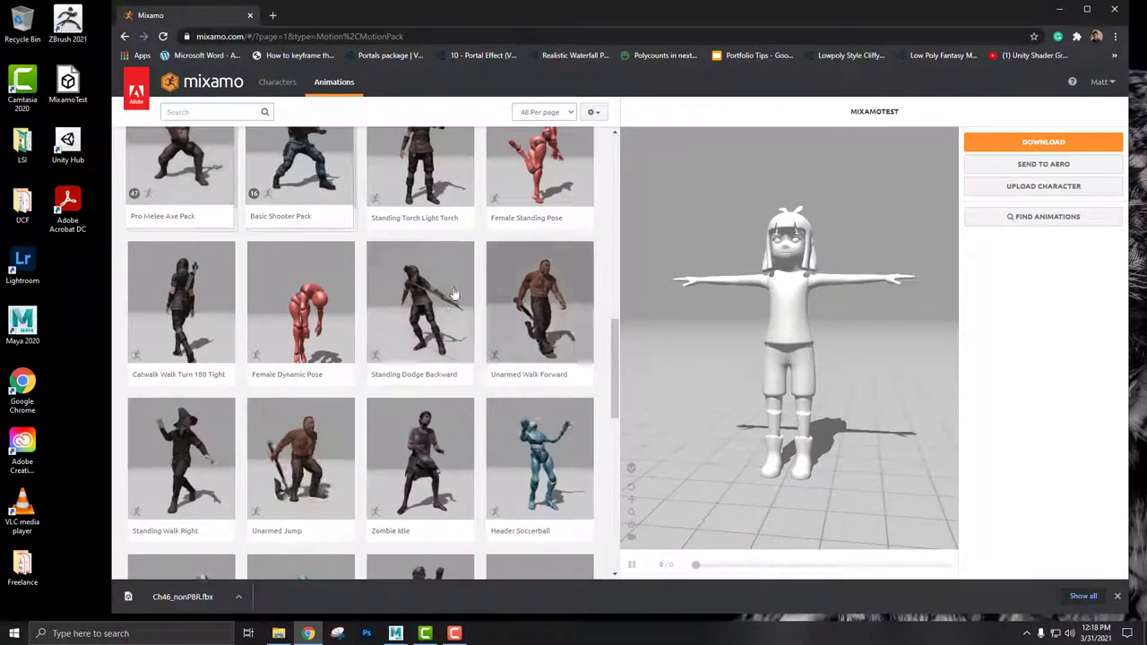
Preview Unarmed Walk Forward, Female Dynamic Pose, Zombie Idle, Removing Driver and Mutant Right Turn 45
{"action": "left_click", "coordinate": [550, 314]}
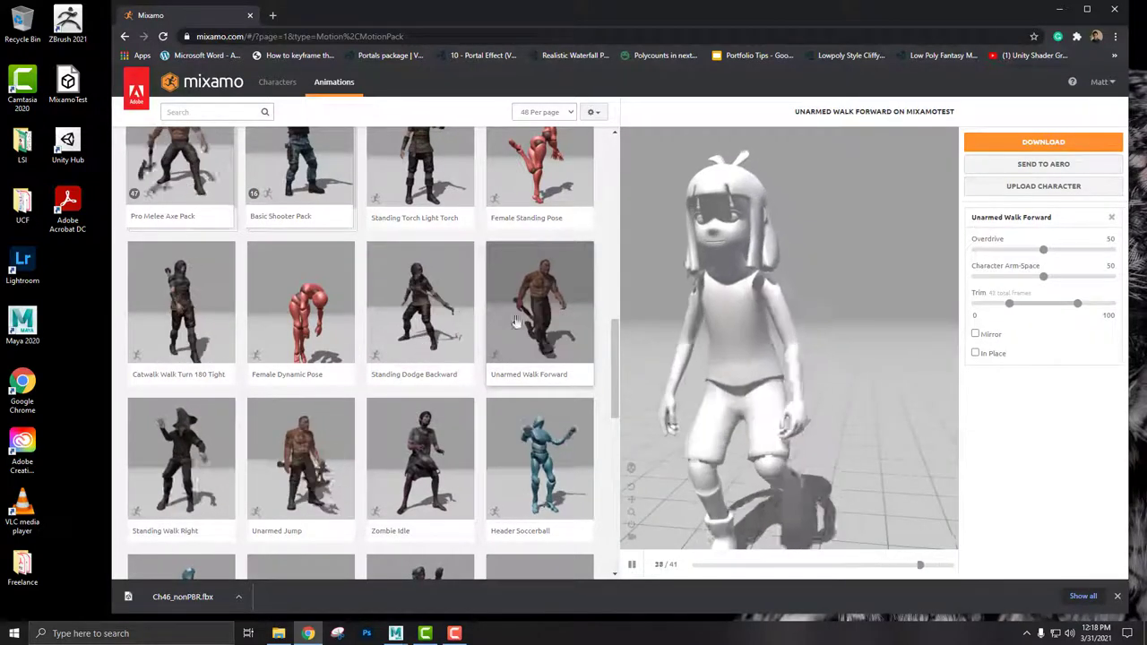
{"action": "left_click", "coordinate": [303, 320]}
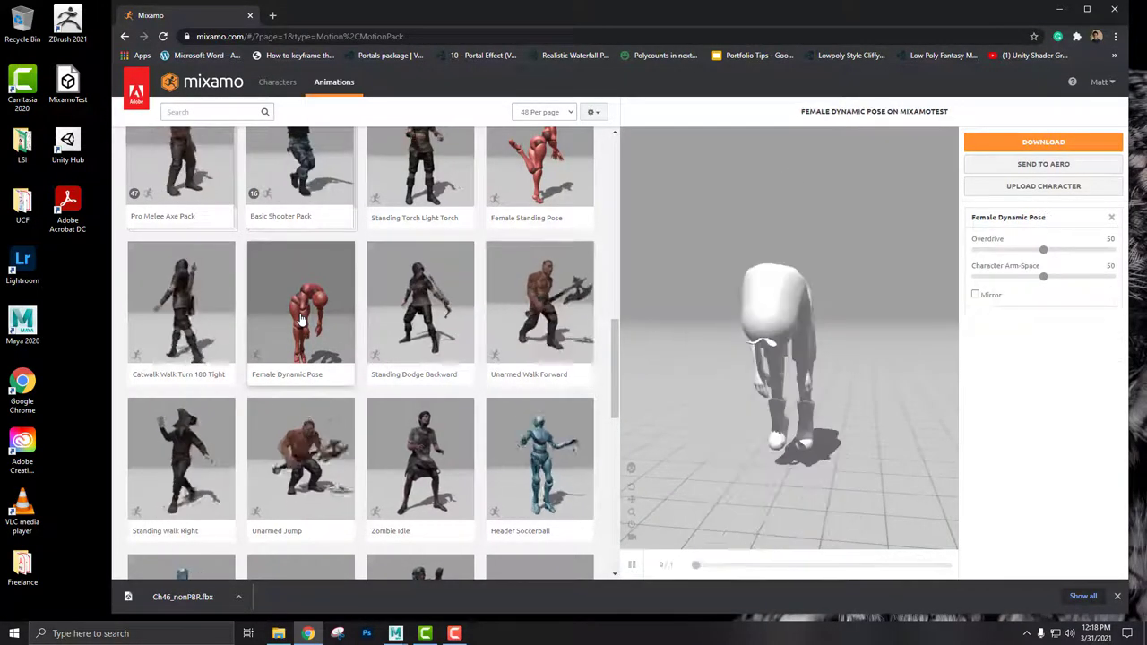
{"action": "left_click", "coordinate": [432, 467]}
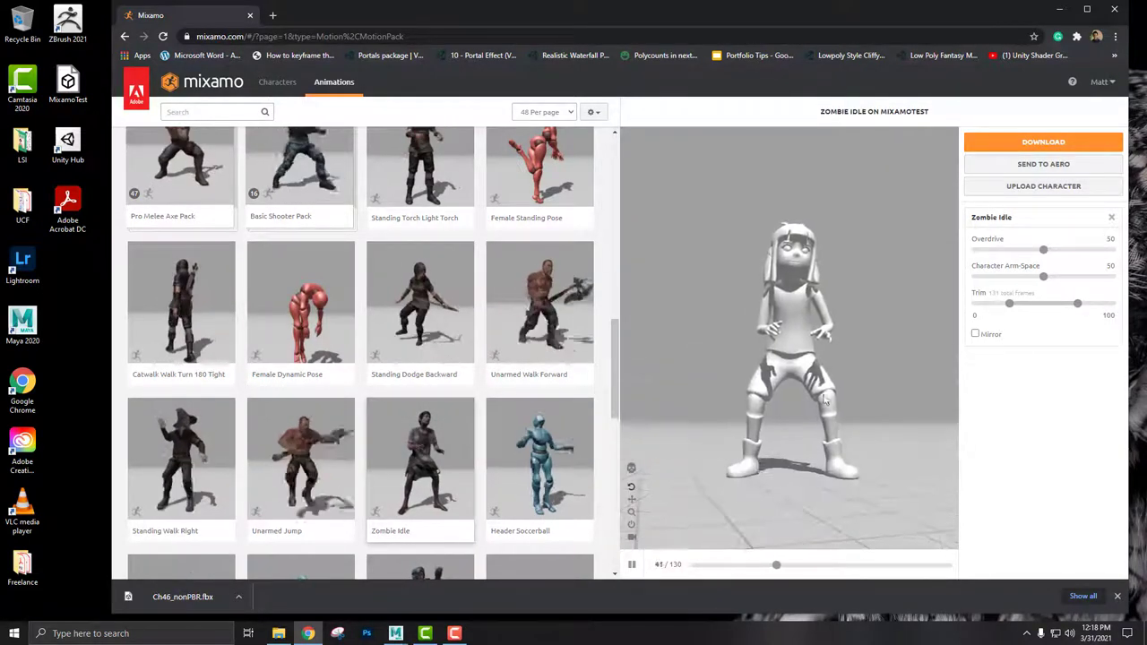
{"action": "scroll", "coordinate": [442, 397], "scroll_direction": "down", "scroll_amount": 3}
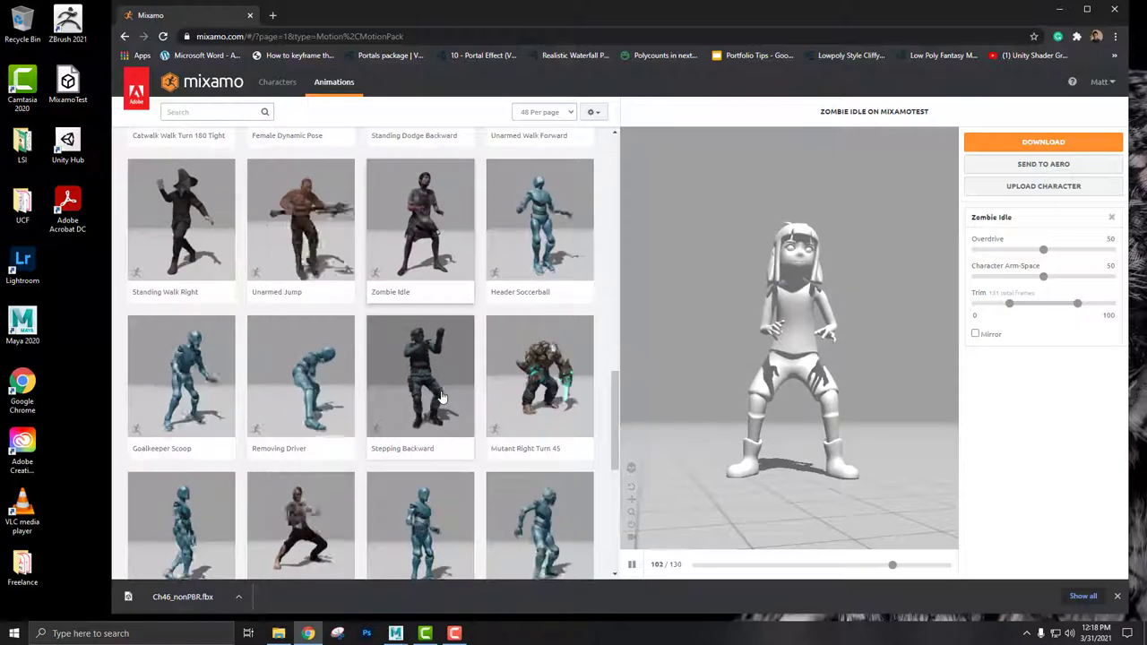
{"action": "left_click", "coordinate": [313, 397]}
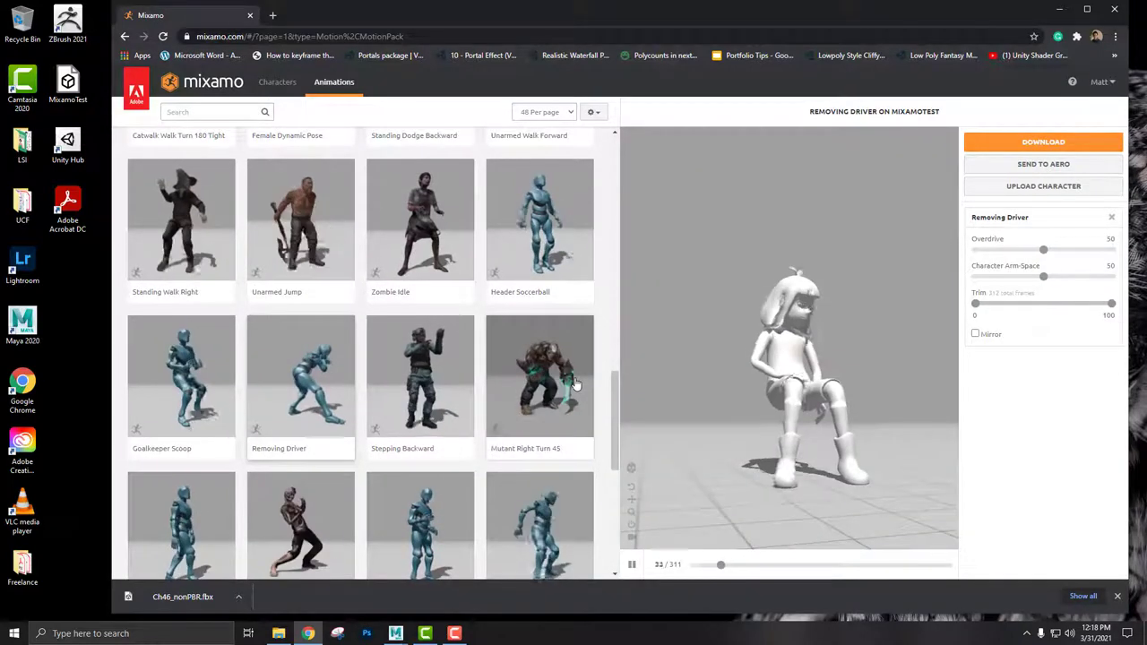
{"action": "left_click", "coordinate": [576, 383]}
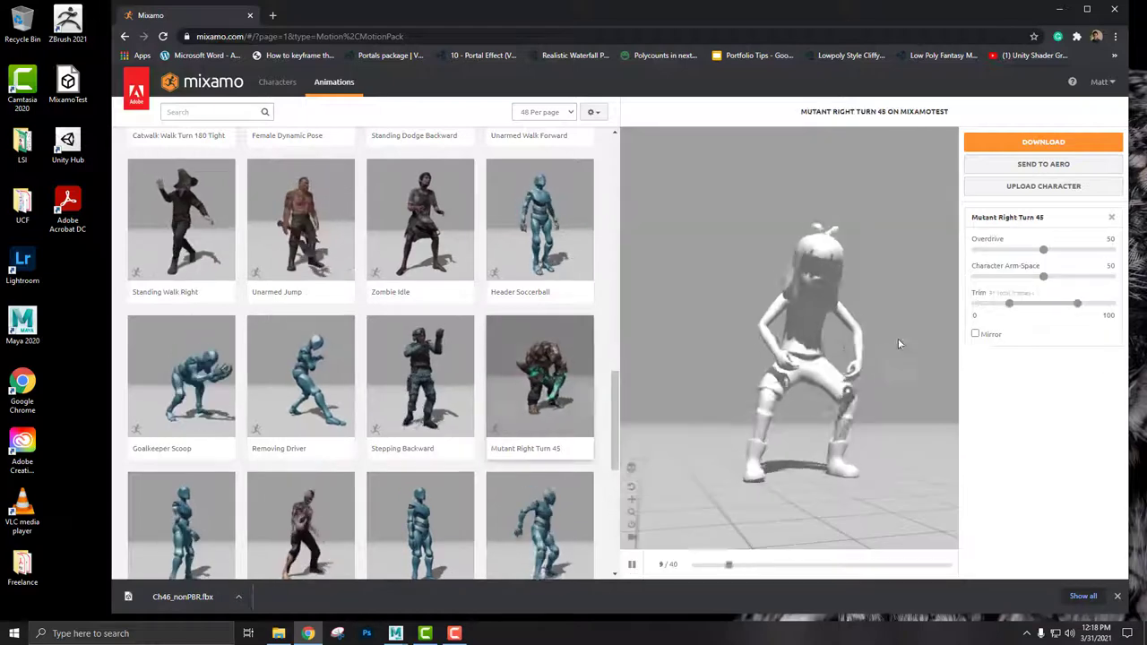
{"action": "scroll", "coordinate": [357, 399], "scroll_direction": "down", "scroll_amount": 3}
{"action": "scroll", "coordinate": [357, 401], "scroll_direction": "down", "scroll_amount": 2}
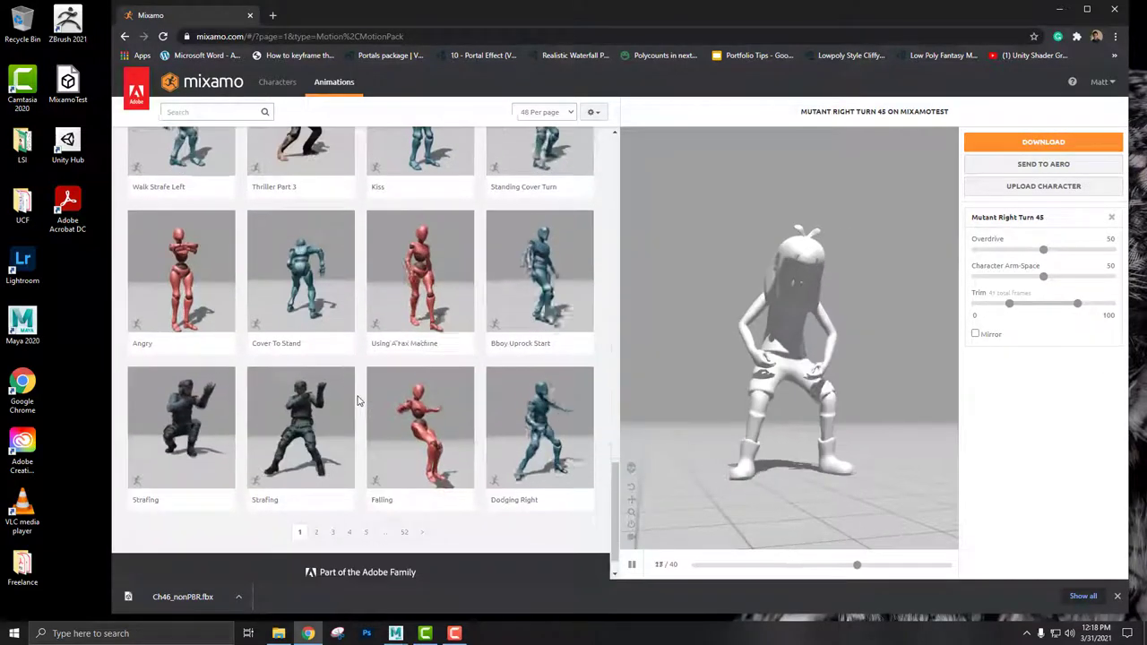
{"action": "scroll", "coordinate": [357, 401], "scroll_direction": "up", "scroll_amount": 5}
Search the library for 'walk' and apply the Walking animation
{"action": "left_click", "coordinate": [210, 111]}
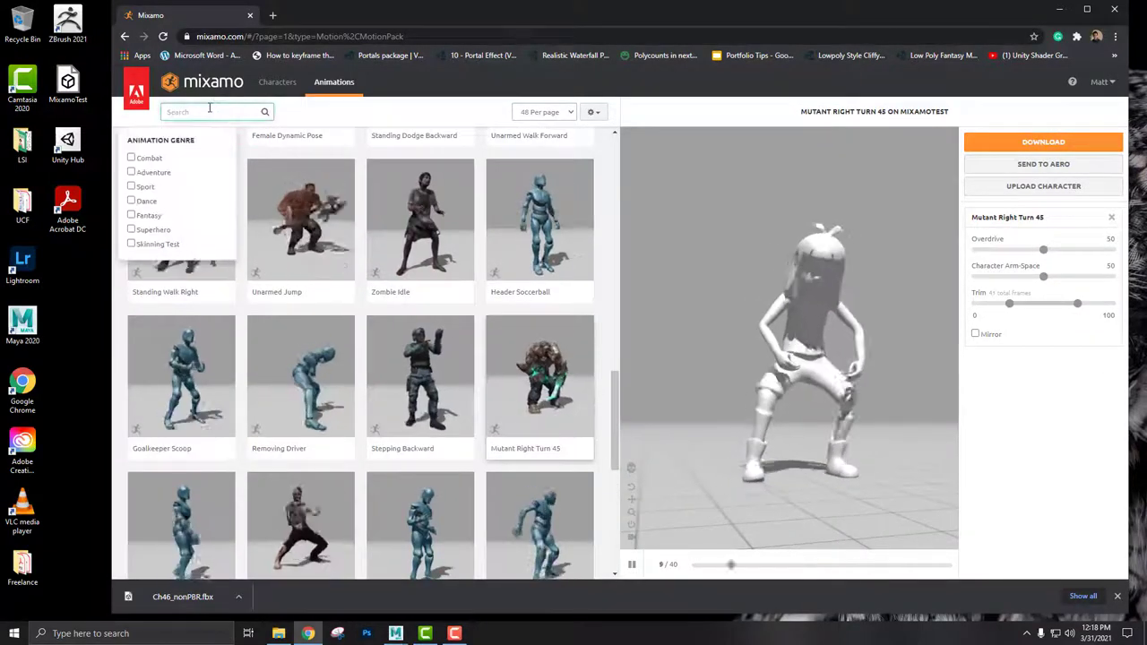
{"action": "type", "text": "walk"}
{"action": "key", "text": "Return"}
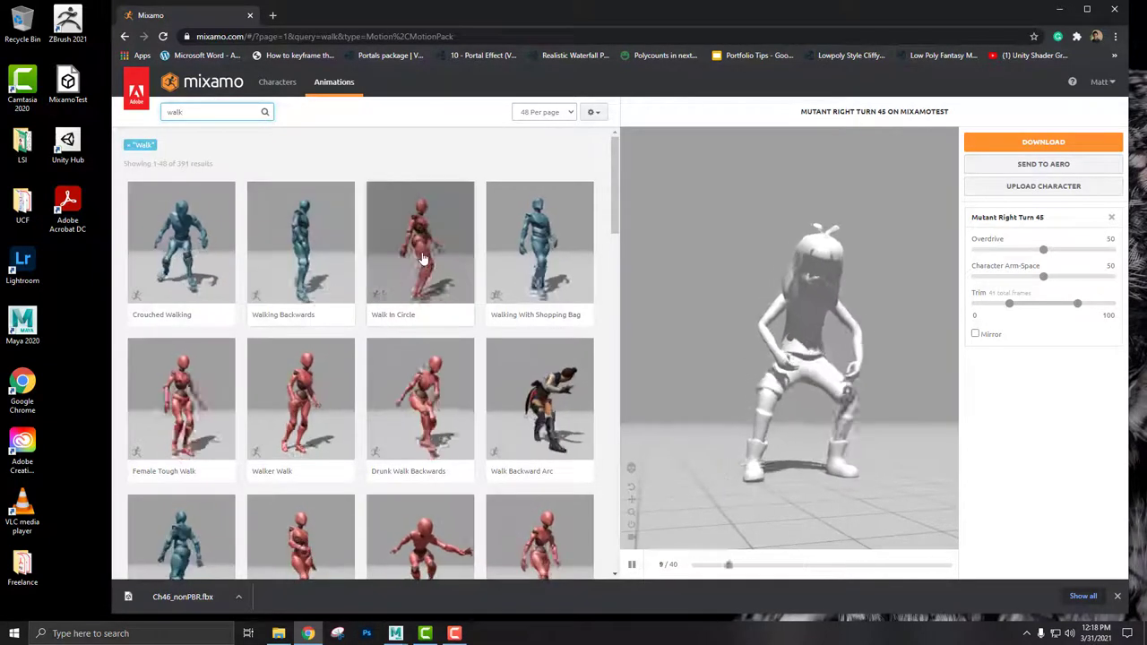
{"action": "scroll", "coordinate": [414, 395], "scroll_direction": "down", "scroll_amount": 1}
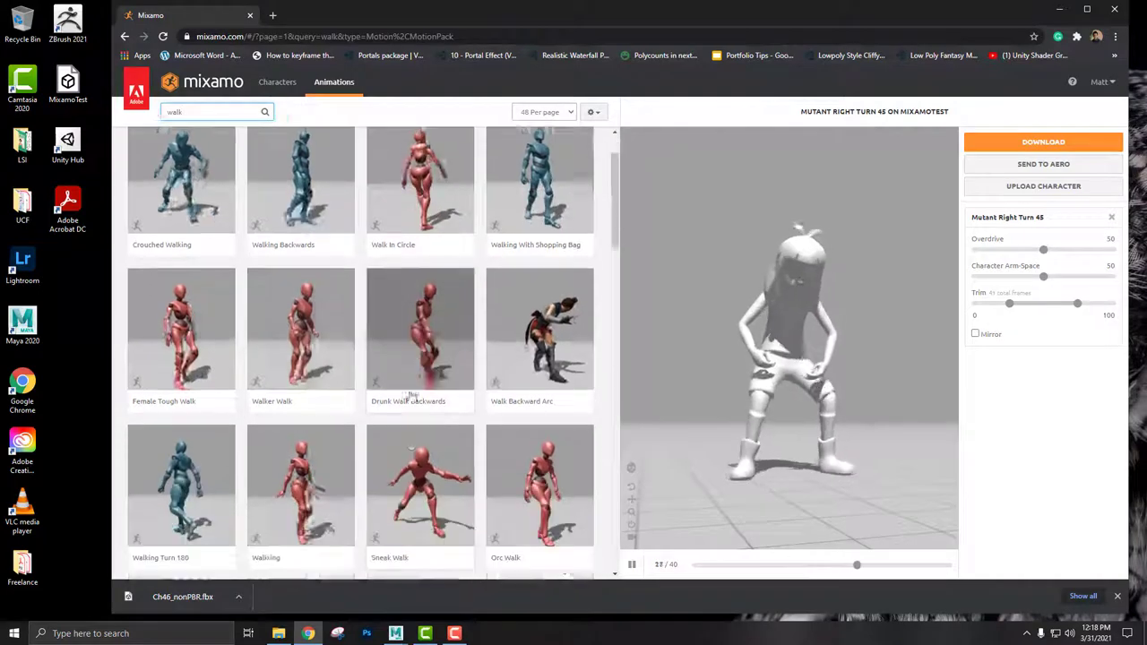
{"action": "scroll", "coordinate": [414, 396], "scroll_direction": "down", "scroll_amount": 2}
{"action": "scroll", "coordinate": [287, 285], "scroll_direction": "down", "scroll_amount": 2}
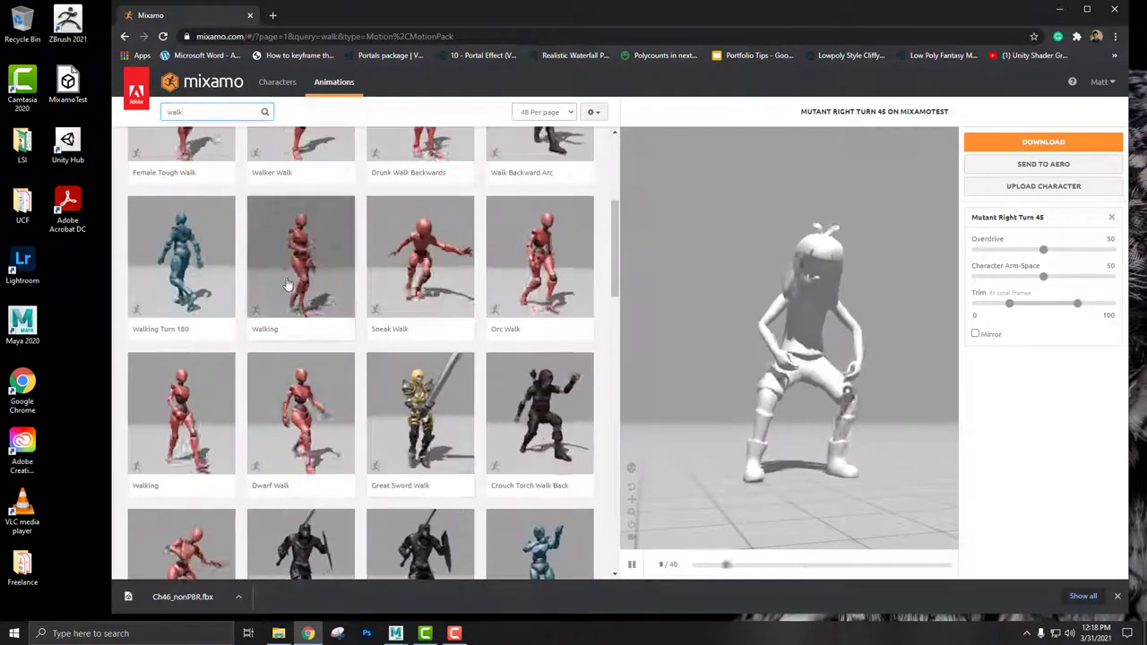
{"action": "left_click", "coordinate": [287, 285]}
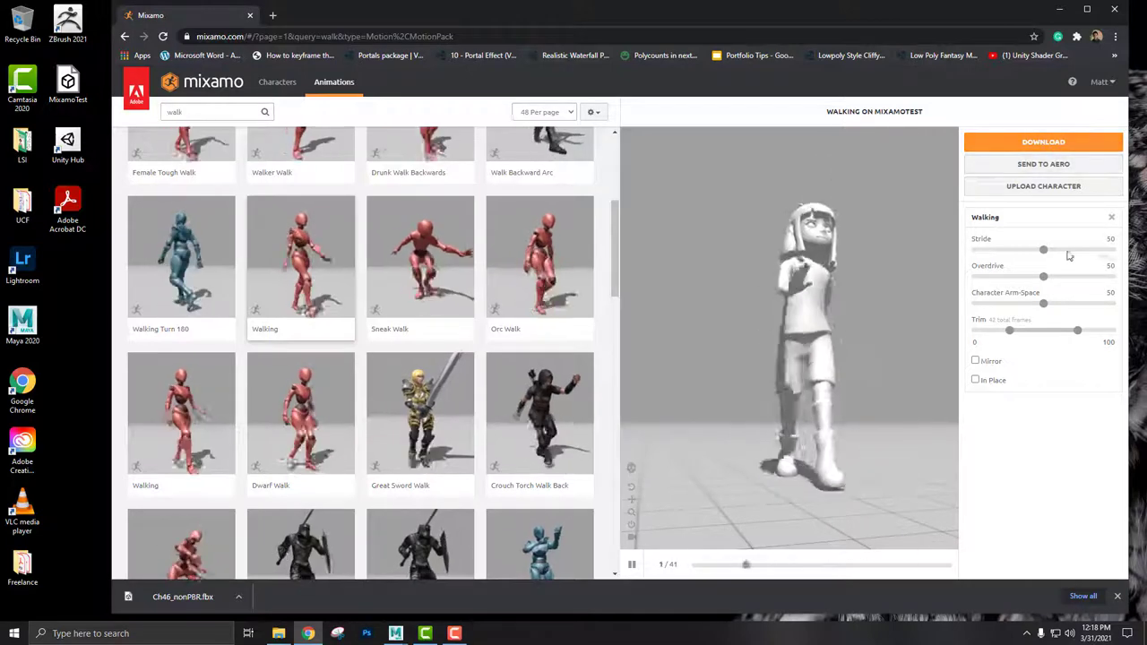
Set Walking's stride to 34 and overdrive to 26, then apply the other Walking clip
{"action": "left_click_drag", "start_coordinate": [1043, 250], "coordinate": [1021, 250]}
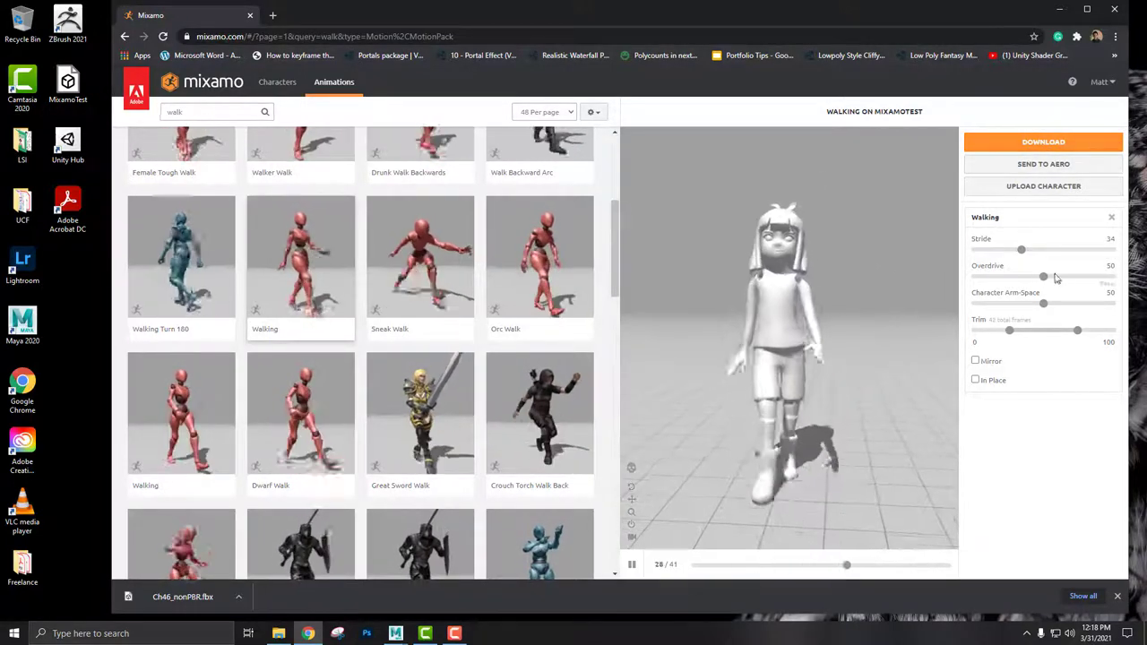
{"action": "left_click_drag", "start_coordinate": [1043, 277], "coordinate": [1012, 277]}
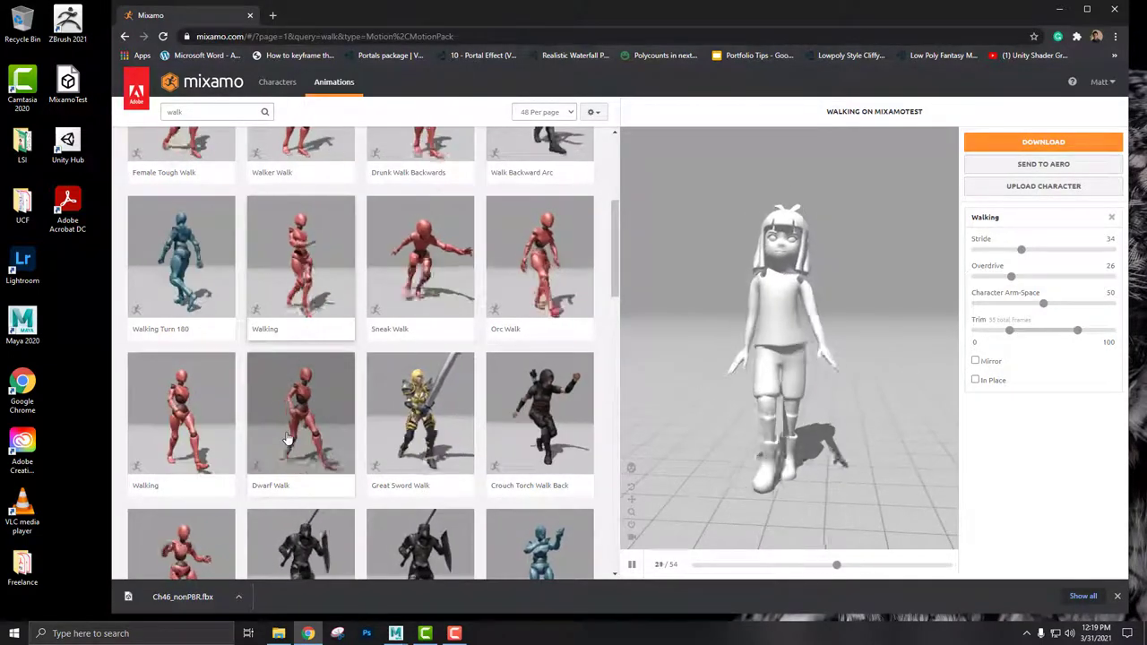
{"action": "left_click", "coordinate": [180, 437]}
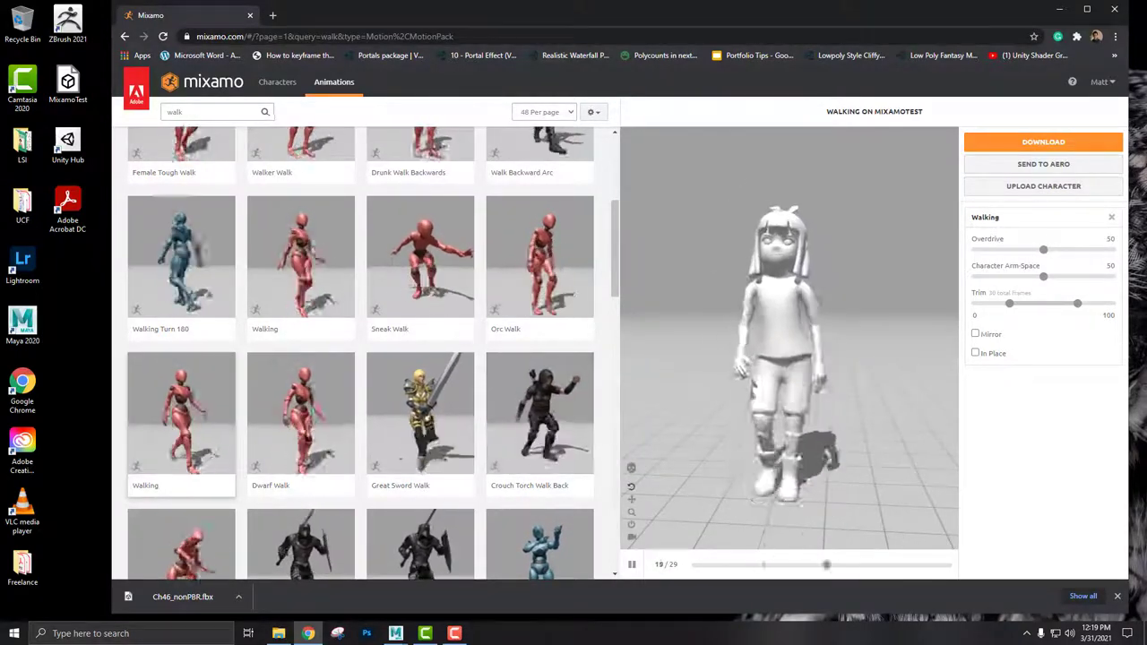
Download the Walking animation as FBX Binary with skin at 30 fps, then switch to Maya
{"action": "left_click", "coordinate": [1060, 142]}
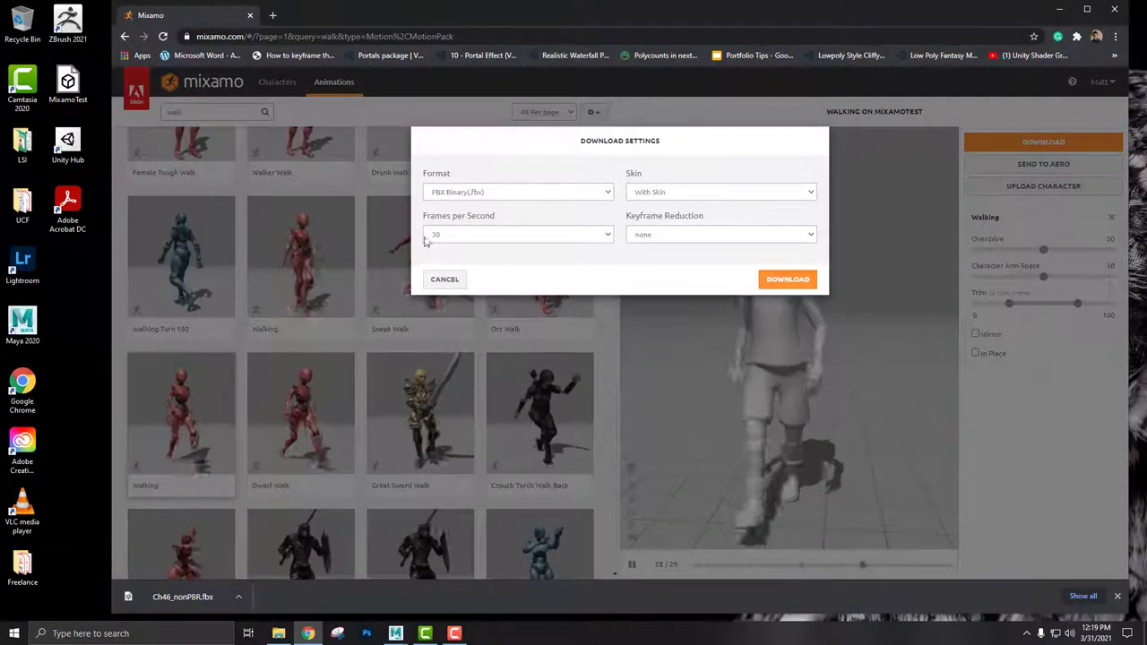
{"action": "left_click", "coordinate": [781, 281]}
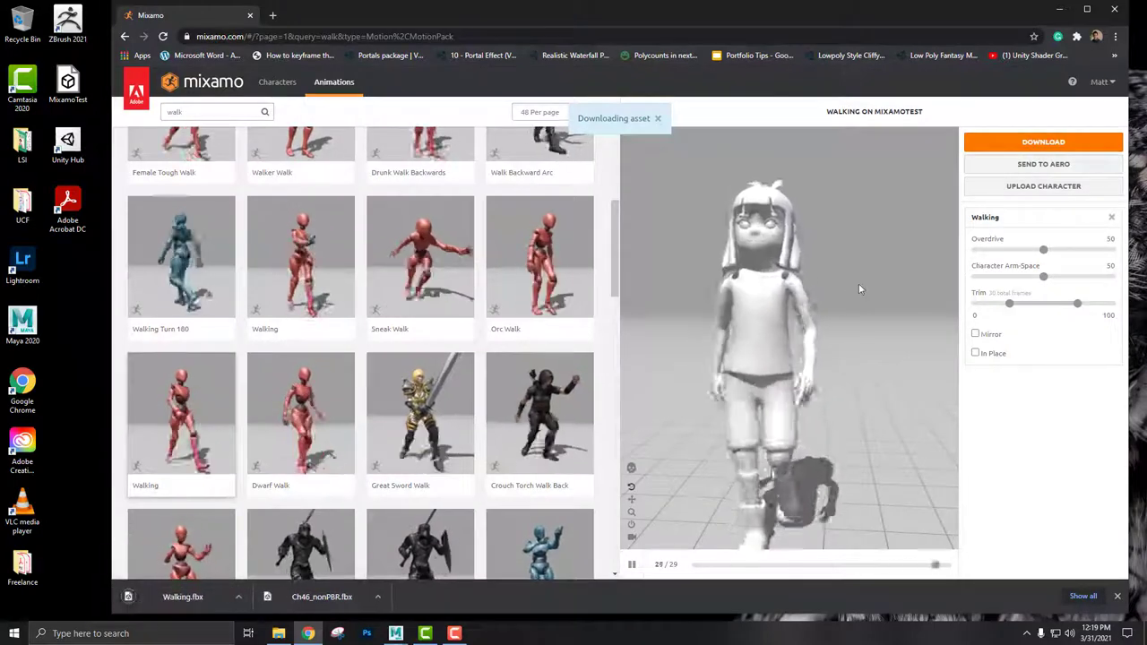
{"action": "scroll", "coordinate": [859, 289], "scroll_direction": "down", "scroll_amount": 4}
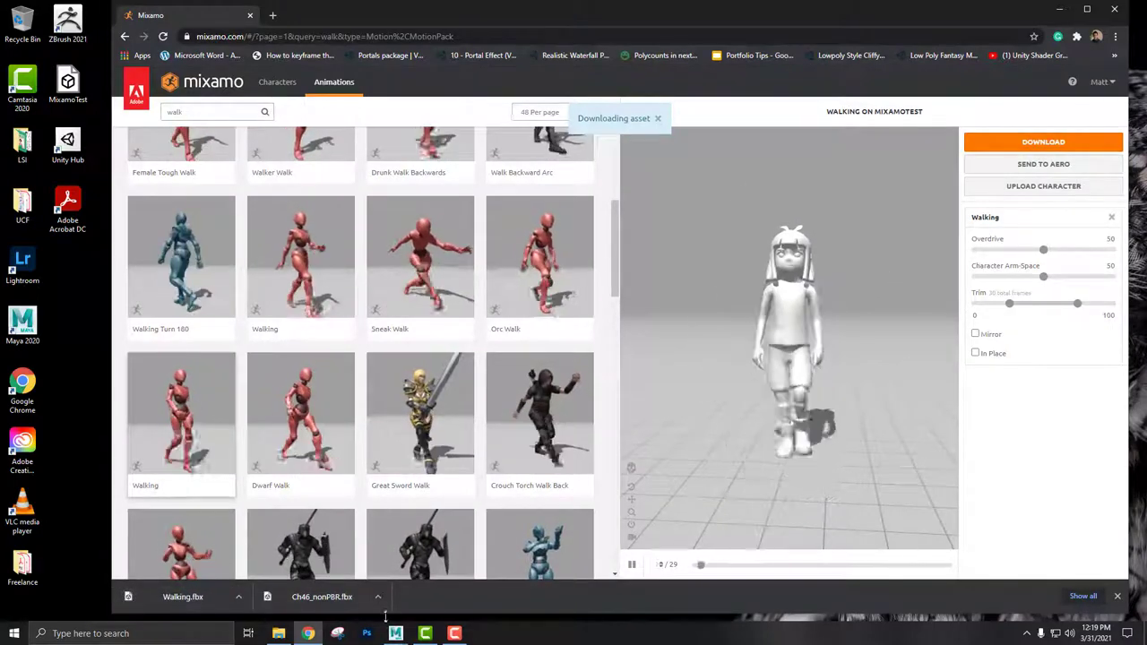
{"action": "left_click", "coordinate": [395, 633]}
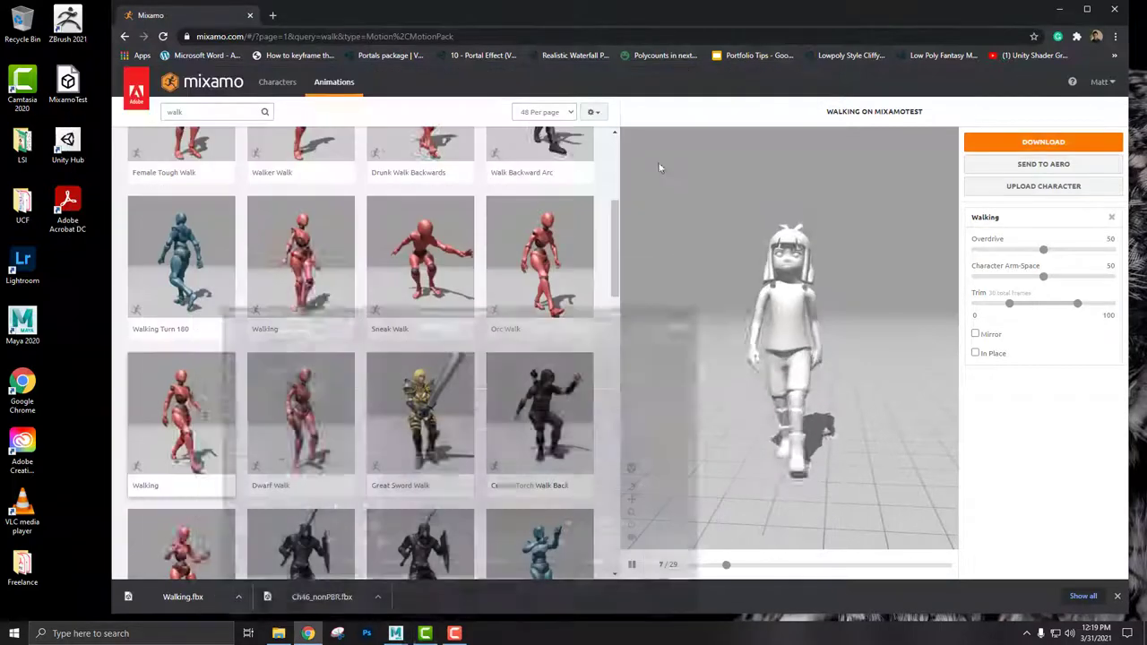
{"action": "left_click", "coordinate": [743, 68]}
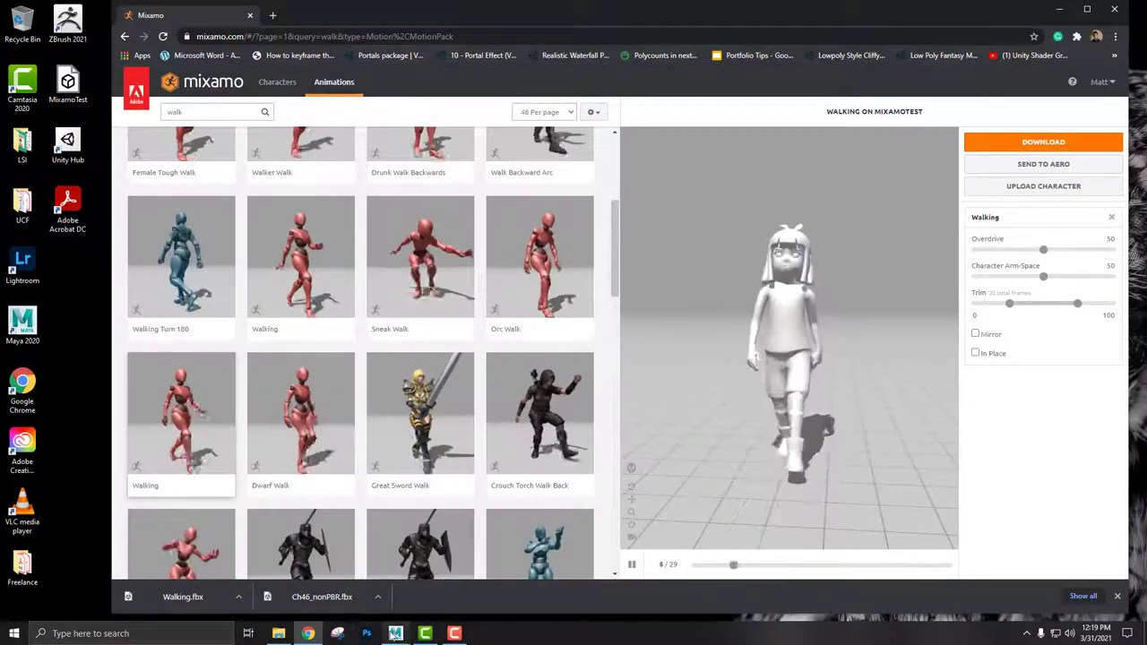
Start a new Maya scene without saving the old one
{"action": "mouse_move", "coordinate": [396, 634]}
{"action": "left_click", "coordinate": [421, 538]}
{"action": "left_click", "coordinate": [9, 20]}
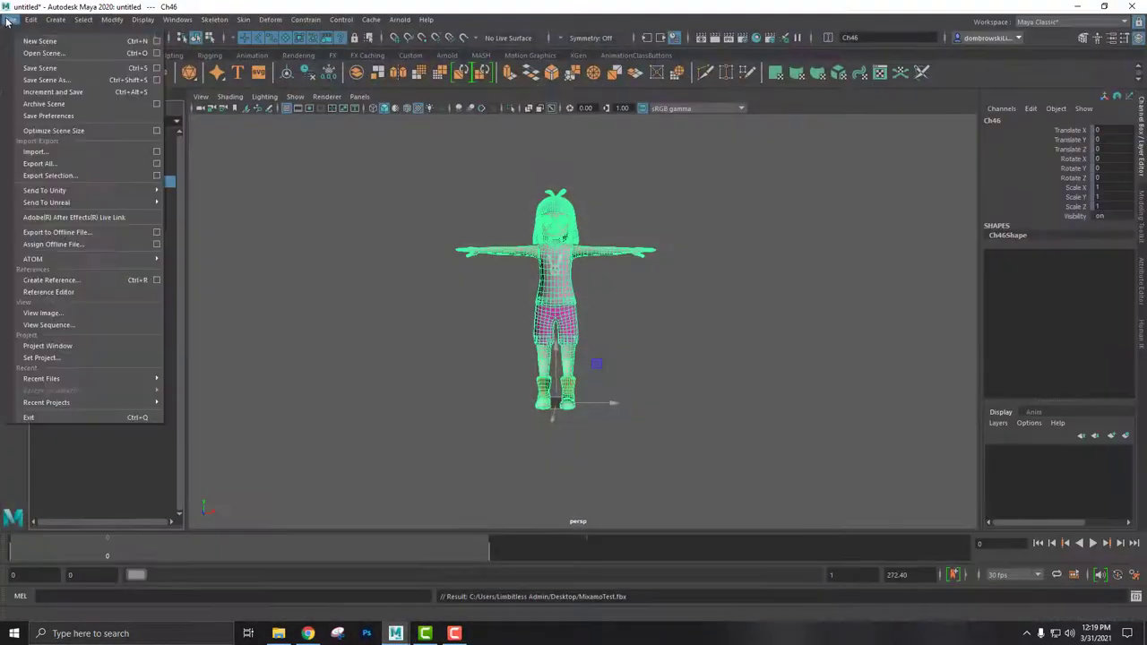
{"action": "left_click", "coordinate": [39, 40]}
{"action": "left_click", "coordinate": [581, 320]}
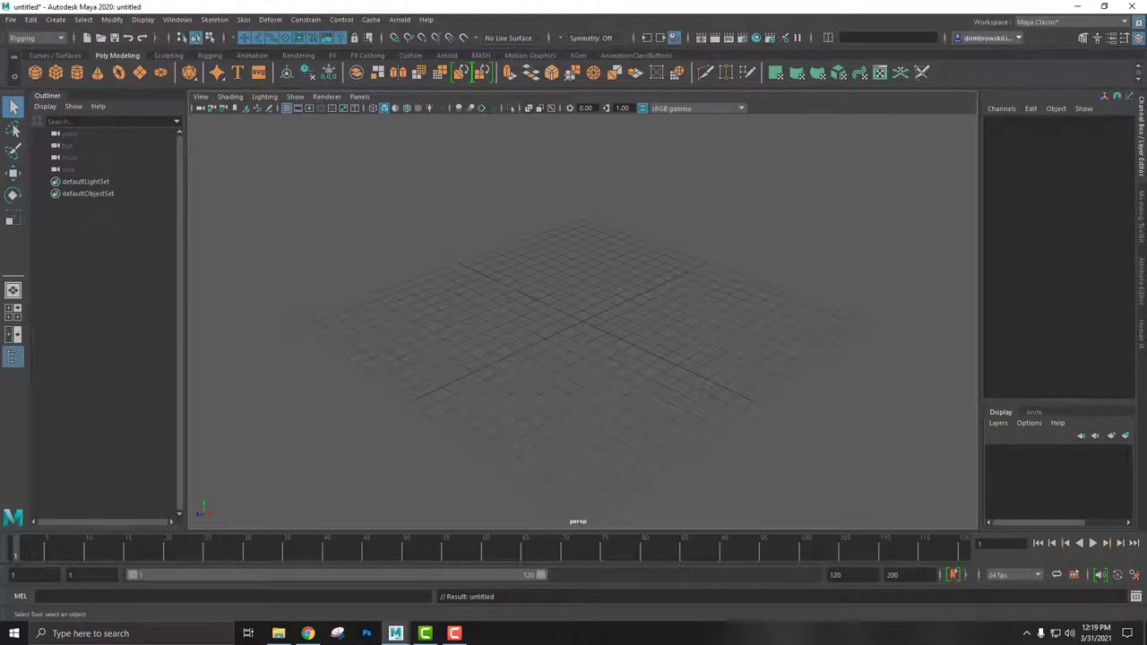
Import Walking.fbx into the viewport and play back its walk animation
{"action": "left_click_drag", "start_coordinate": [660, 251], "coordinate": [596, 292]}
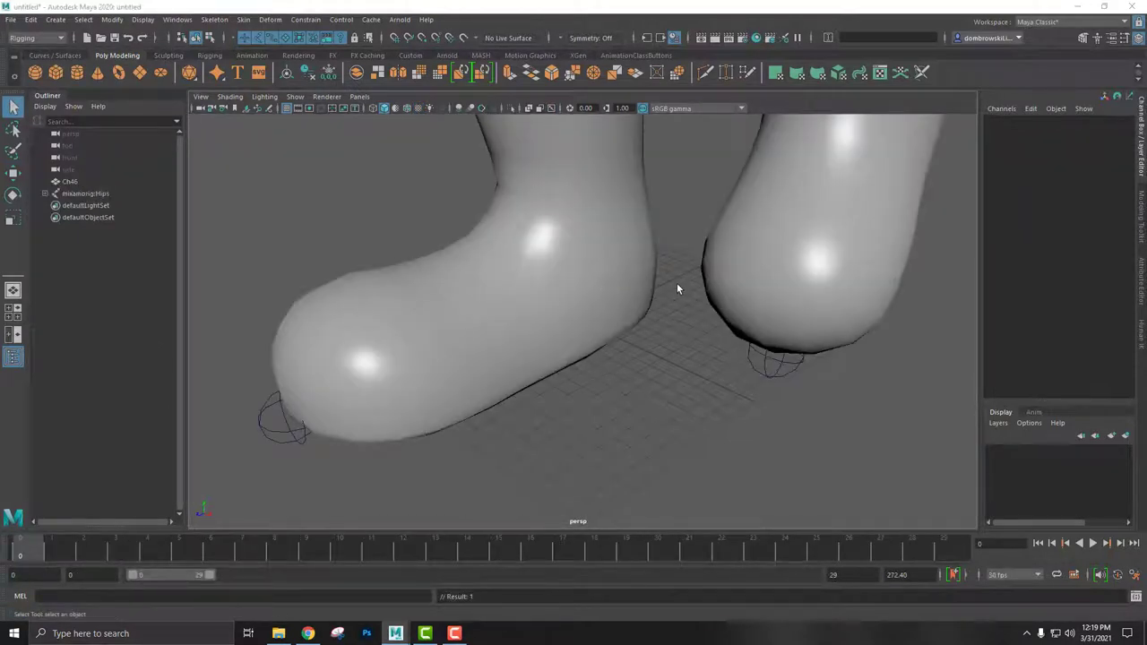
{"action": "scroll", "coordinate": [645, 392], "scroll_direction": "down", "scroll_amount": 5}
{"action": "scroll", "coordinate": [691, 346], "scroll_direction": "down", "scroll_amount": 5}
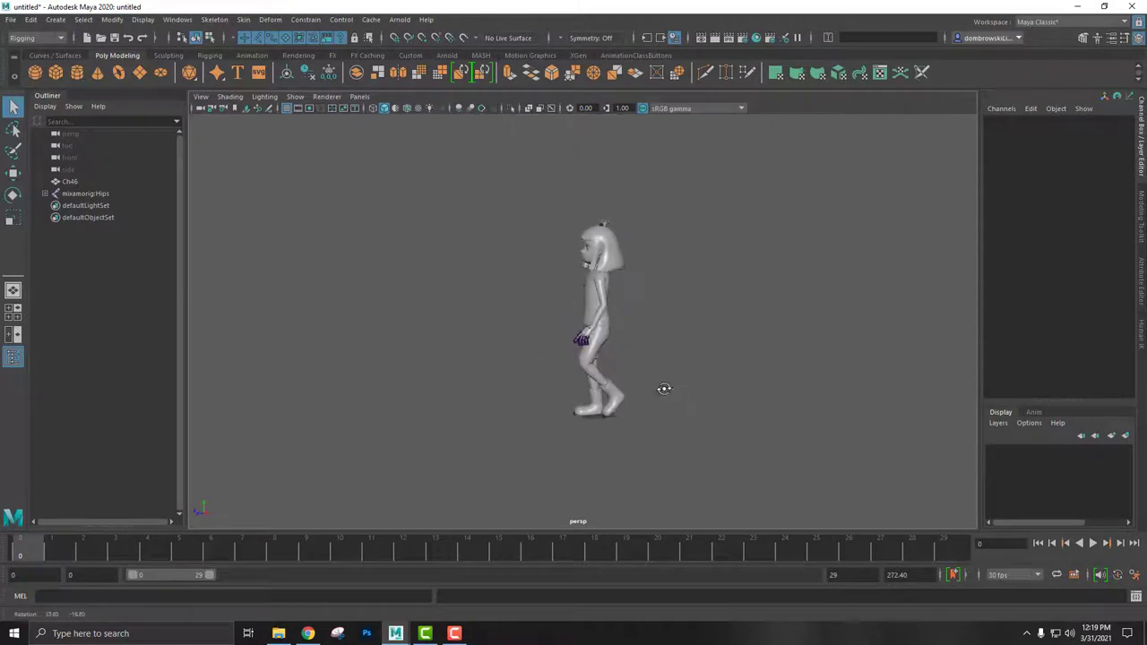
{"action": "left_click_drag", "start_coordinate": [660, 389], "coordinate": [775, 400], "text": "alt"}
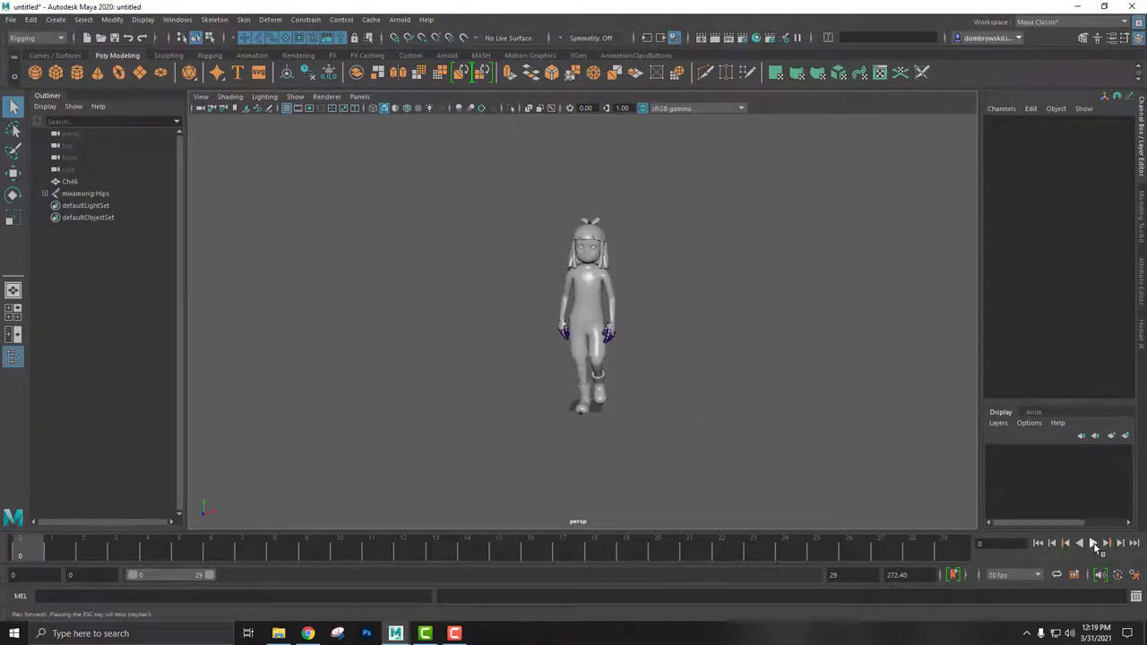
{"action": "left_click", "coordinate": [1096, 545]}
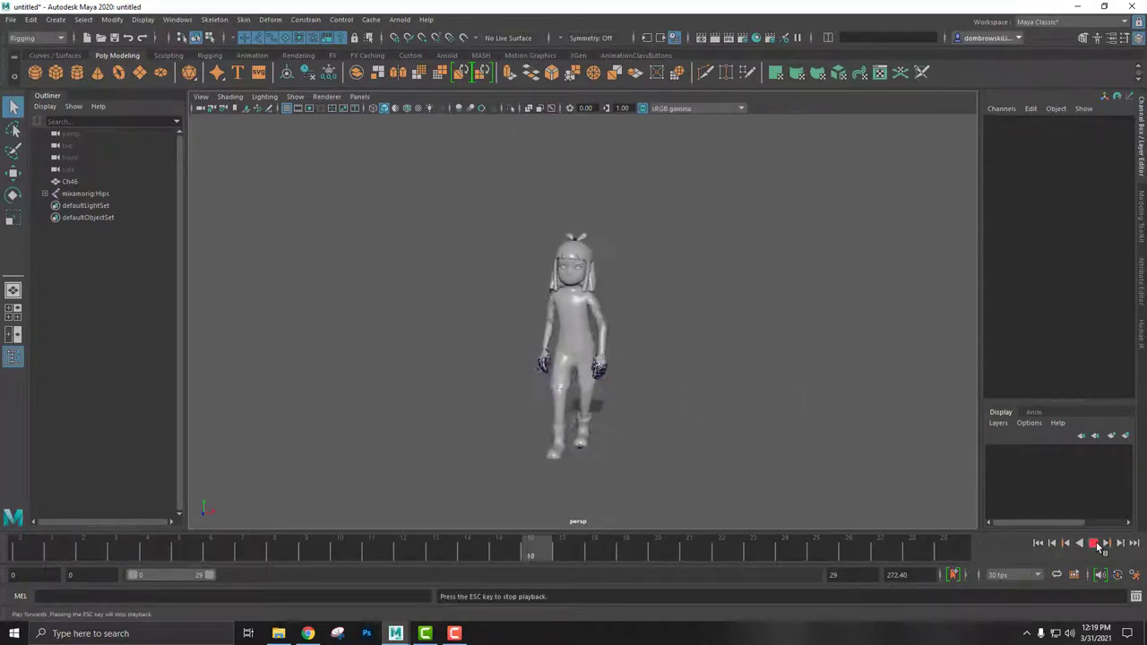
{"action": "left_click_drag", "start_coordinate": [681, 381], "coordinate": [597, 379], "text": "alt"}
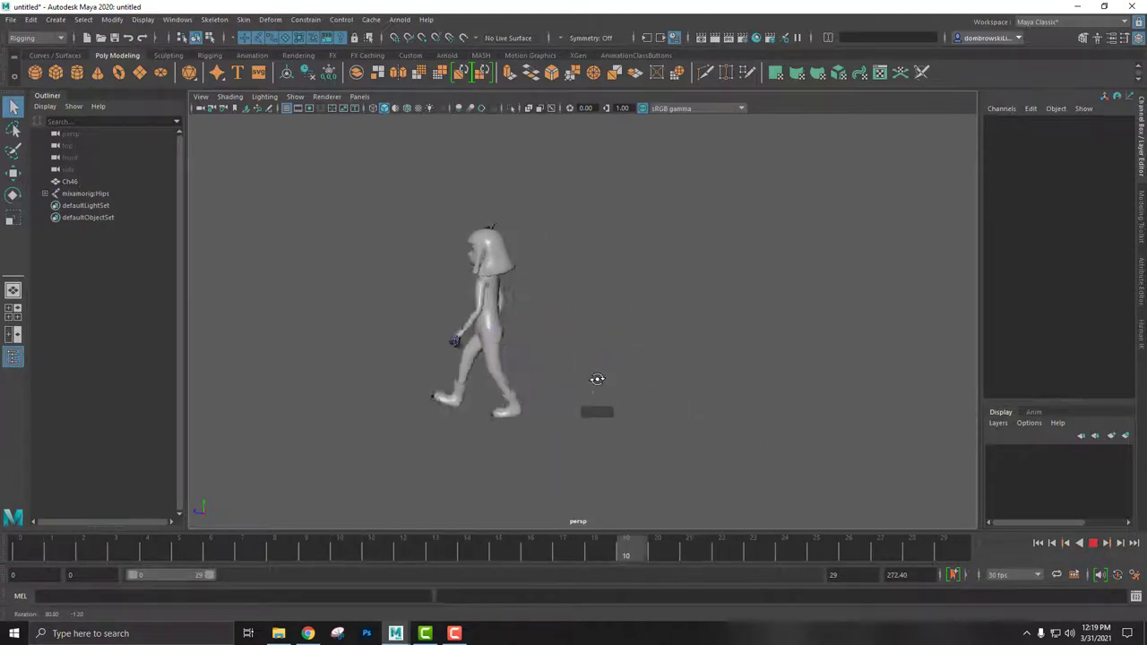
{"action": "key", "text": "Escape"}
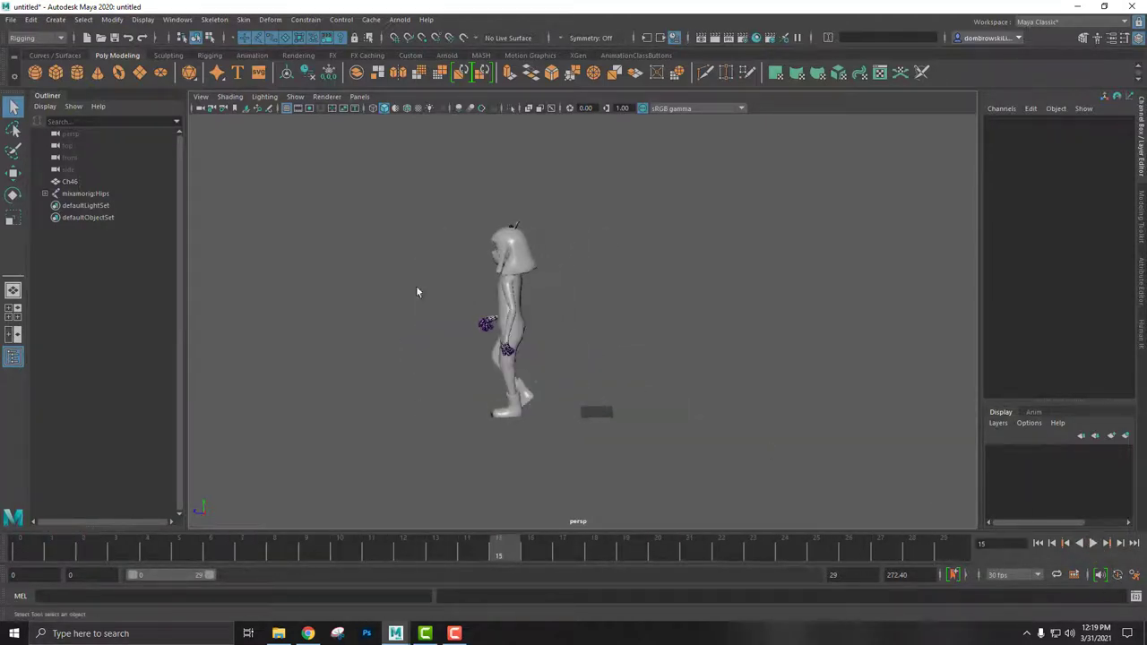
Frame the mixamorig:Hips skeleton and inspect its joints in wireframe, then return to shaded
{"action": "left_click", "coordinate": [82, 196]}
{"action": "left_click_drag", "start_coordinate": [574, 421], "coordinate": [666, 422], "text": "alt"}
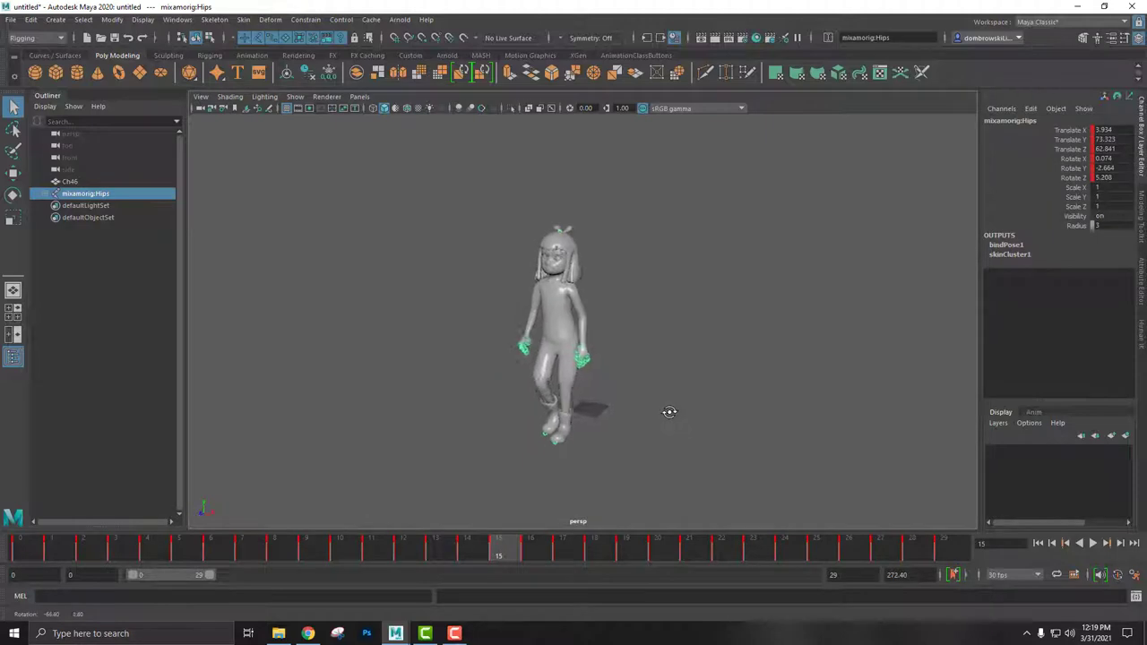
{"action": "key", "text": "f"}
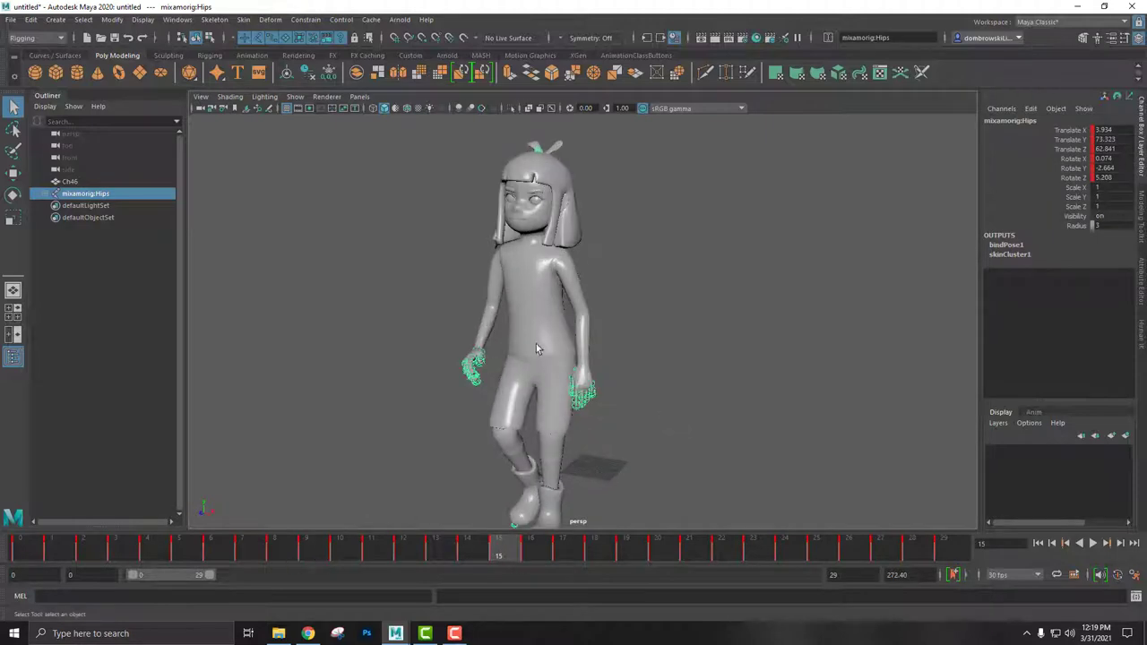
{"action": "key", "text": "4"}
{"action": "left_click", "coordinate": [535, 324]}
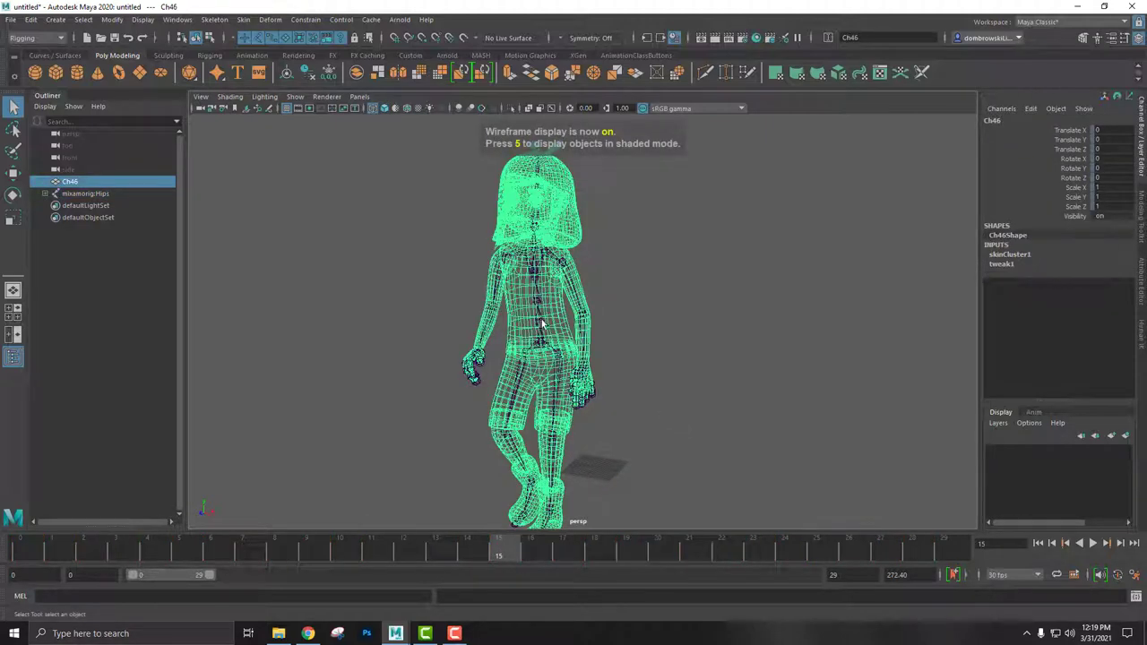
{"action": "left_click", "coordinate": [541, 312]}
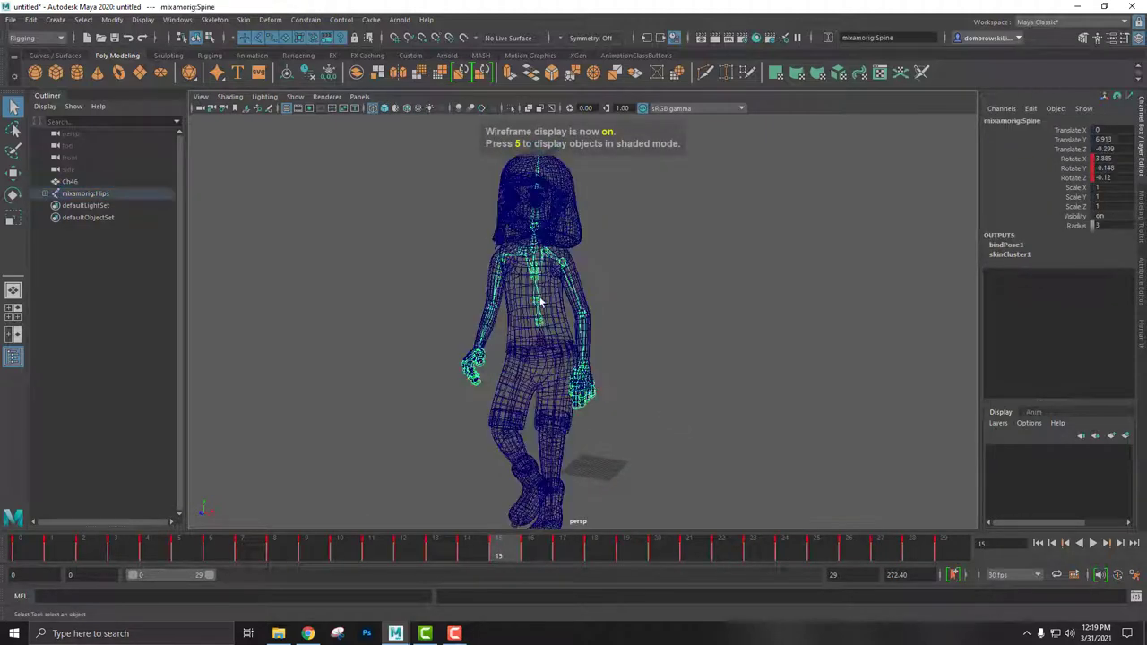
{"action": "left_click", "coordinate": [711, 412]}
{"action": "left_click", "coordinate": [584, 368]}
{"action": "left_click_drag", "start_coordinate": [583, 368], "coordinate": [678, 384], "text": "alt"}
{"action": "key", "text": "5"}
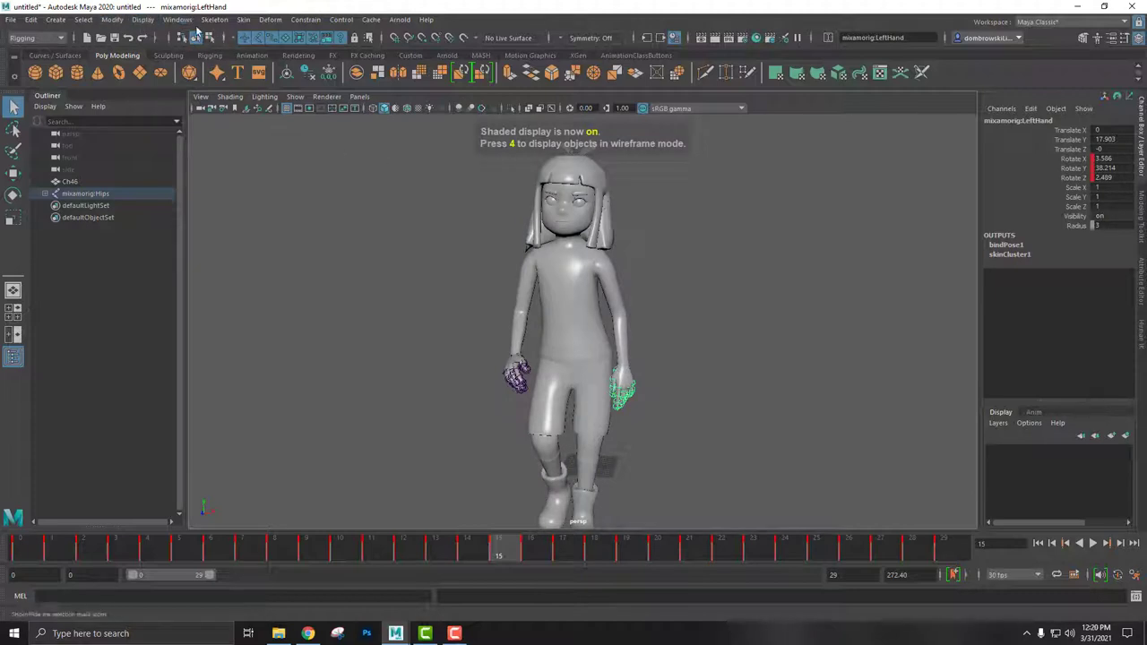
Open the Graph Editor and select all keys on the left hand rotation curves
{"action": "left_click", "coordinate": [141, 20]}
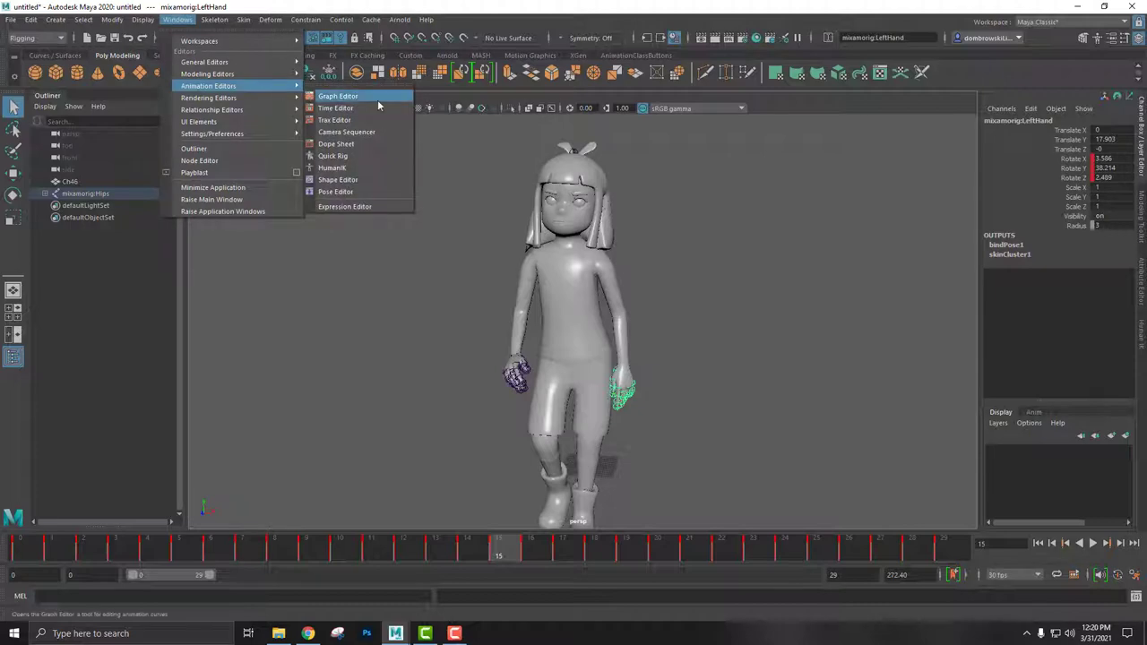
{"action": "left_click", "coordinate": [377, 99]}
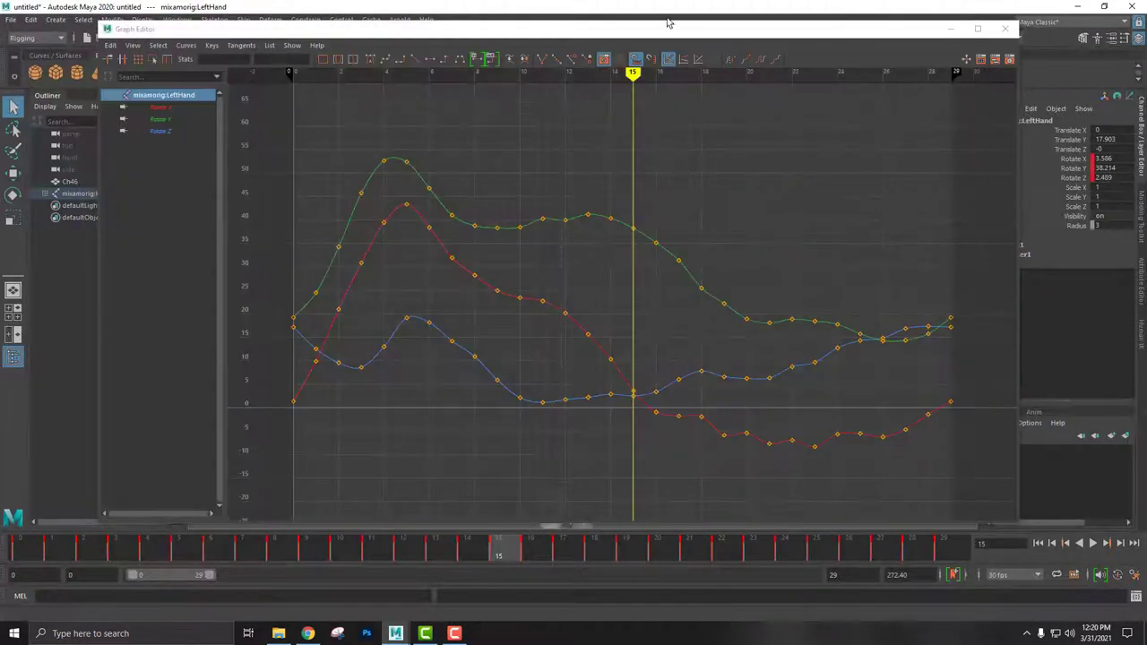
{"action": "left_click_drag", "start_coordinate": [668, 22], "coordinate": [696, 22]}
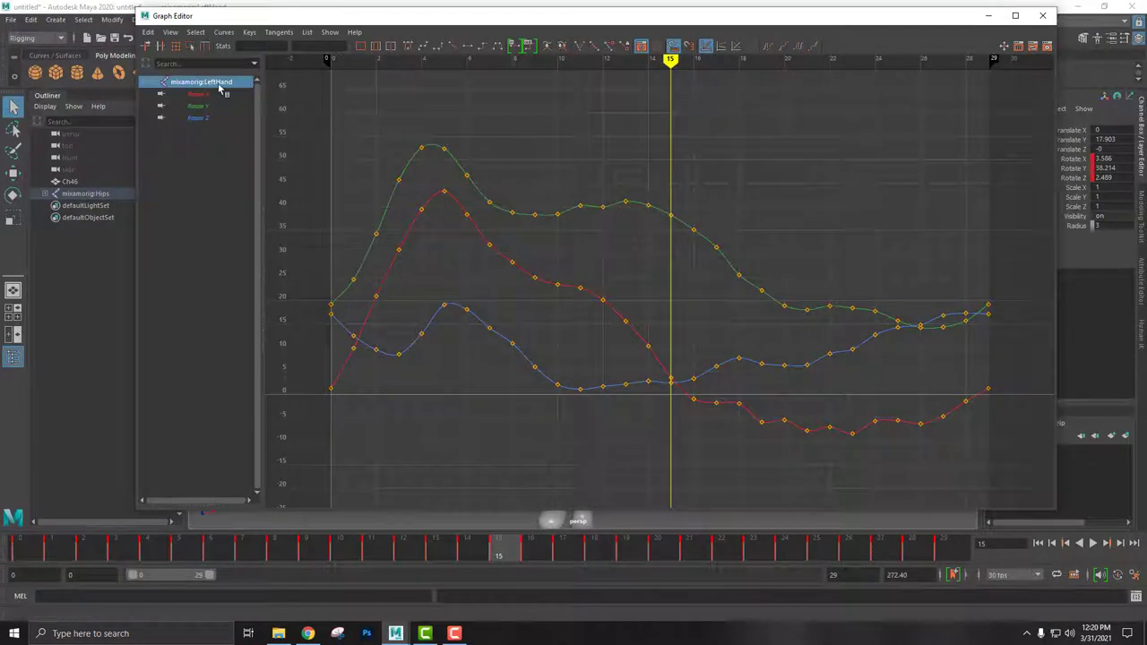
{"action": "left_click_drag", "start_coordinate": [1041, 505], "coordinate": [1042, 506]}
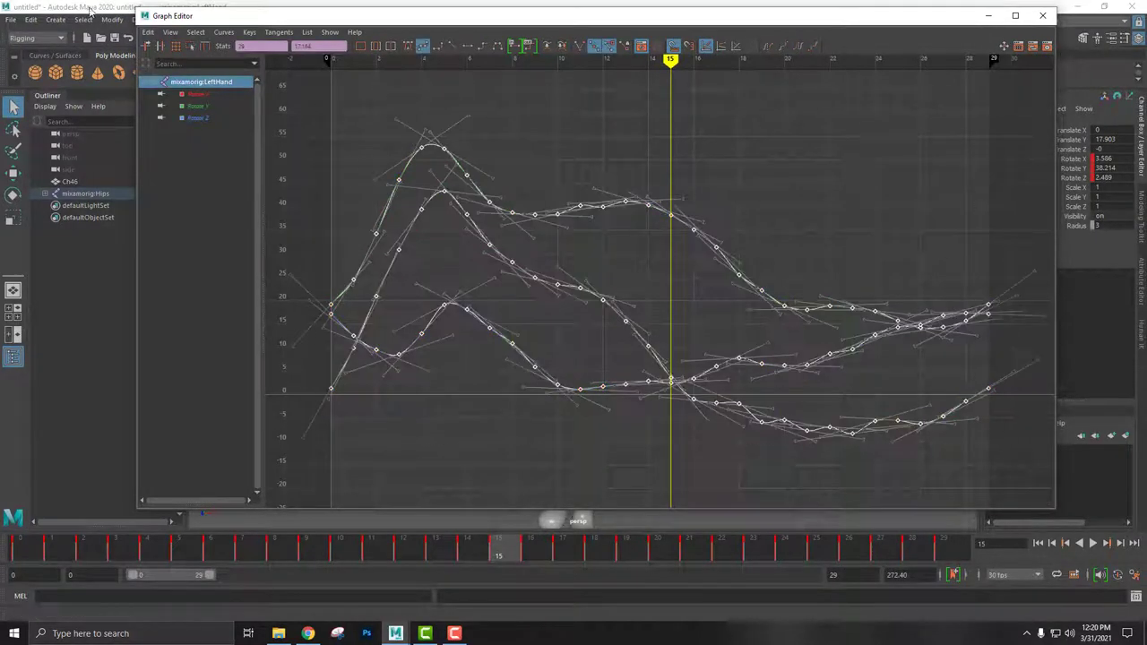
Simplify the selected curves through the Simplify Curve options and give them Plateau tangents
{"action": "left_click", "coordinate": [221, 36]}
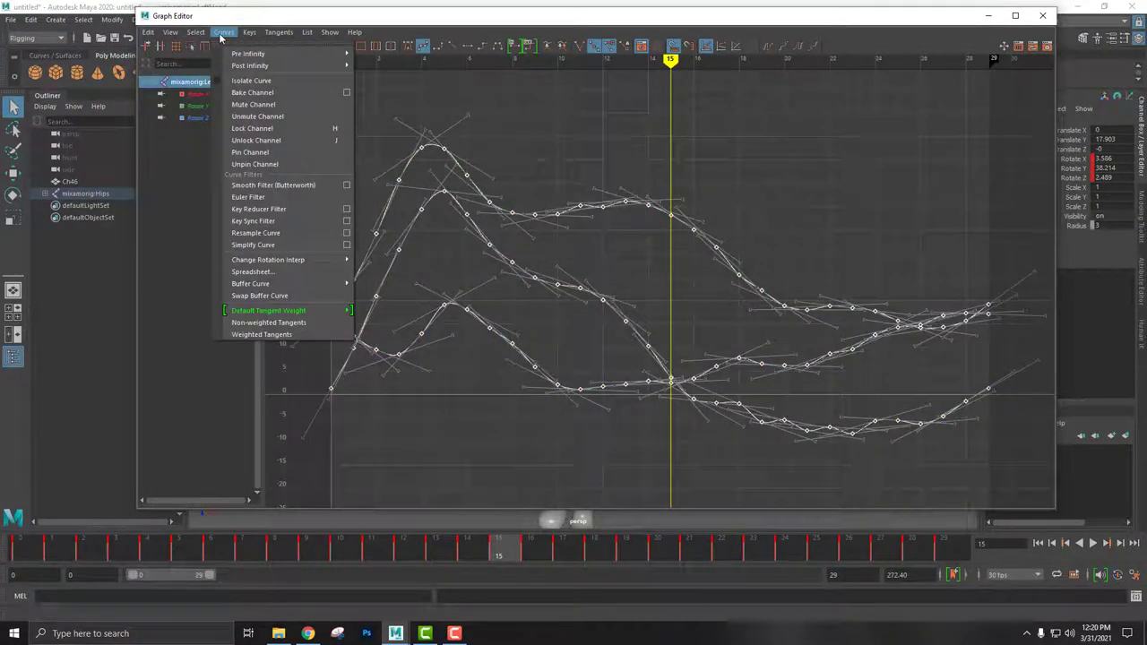
{"action": "left_click", "coordinate": [278, 250]}
{"action": "key", "text": "ctrl+z"}
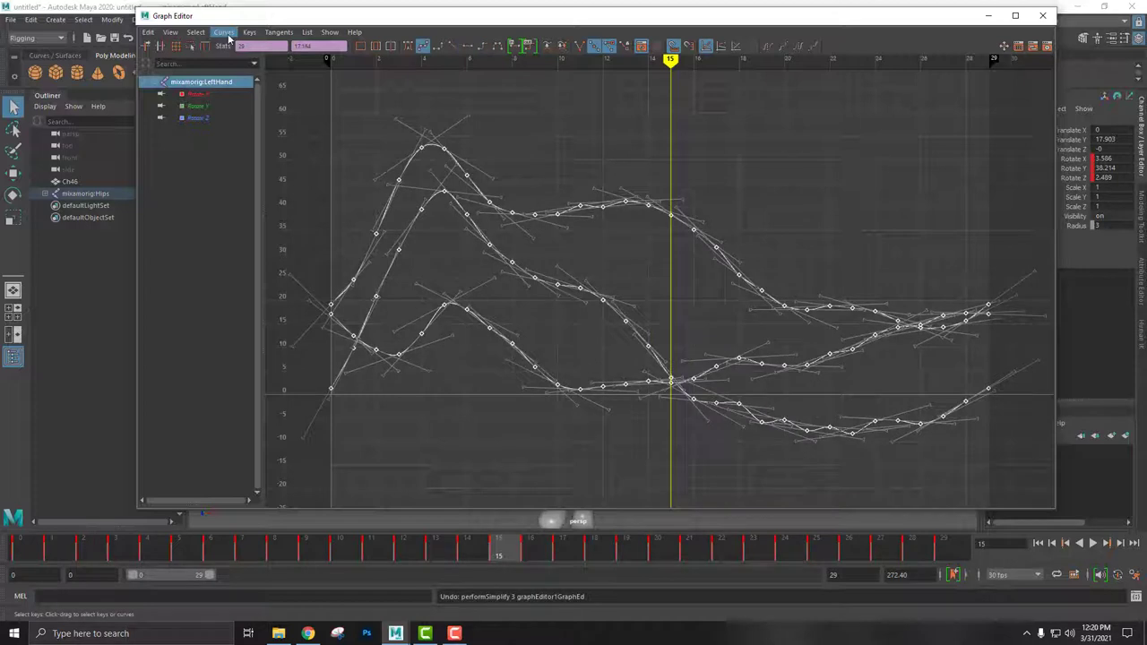
{"action": "left_click", "coordinate": [224, 34]}
{"action": "left_click", "coordinate": [344, 244]}
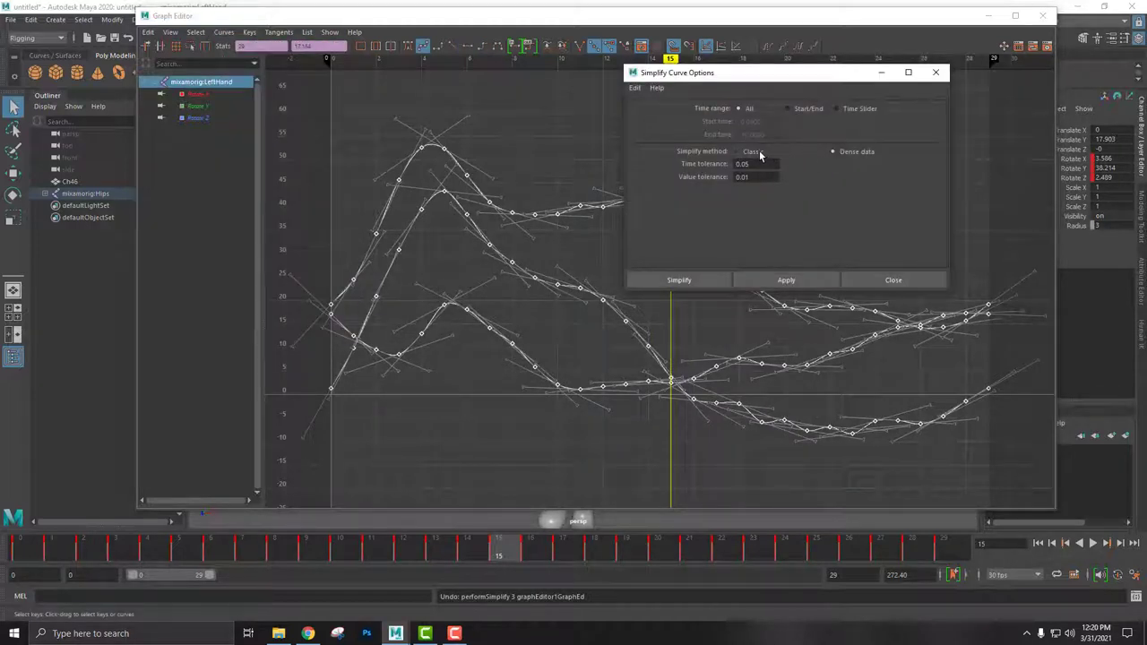
{"action": "left_click", "coordinate": [704, 278]}
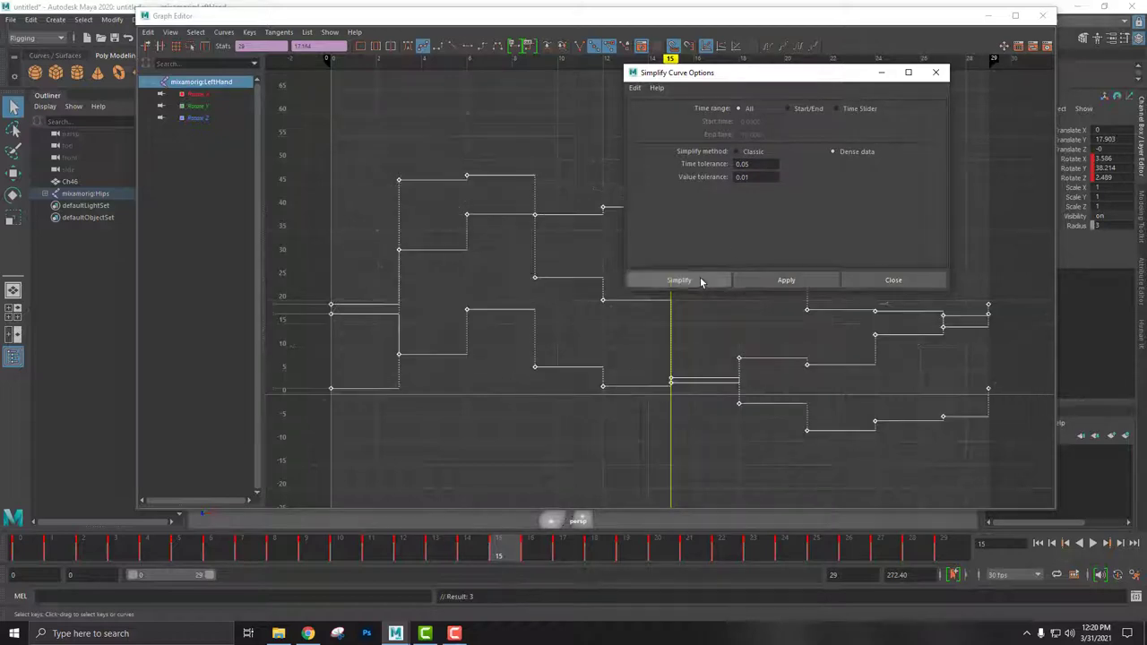
{"action": "left_click", "coordinate": [497, 49]}
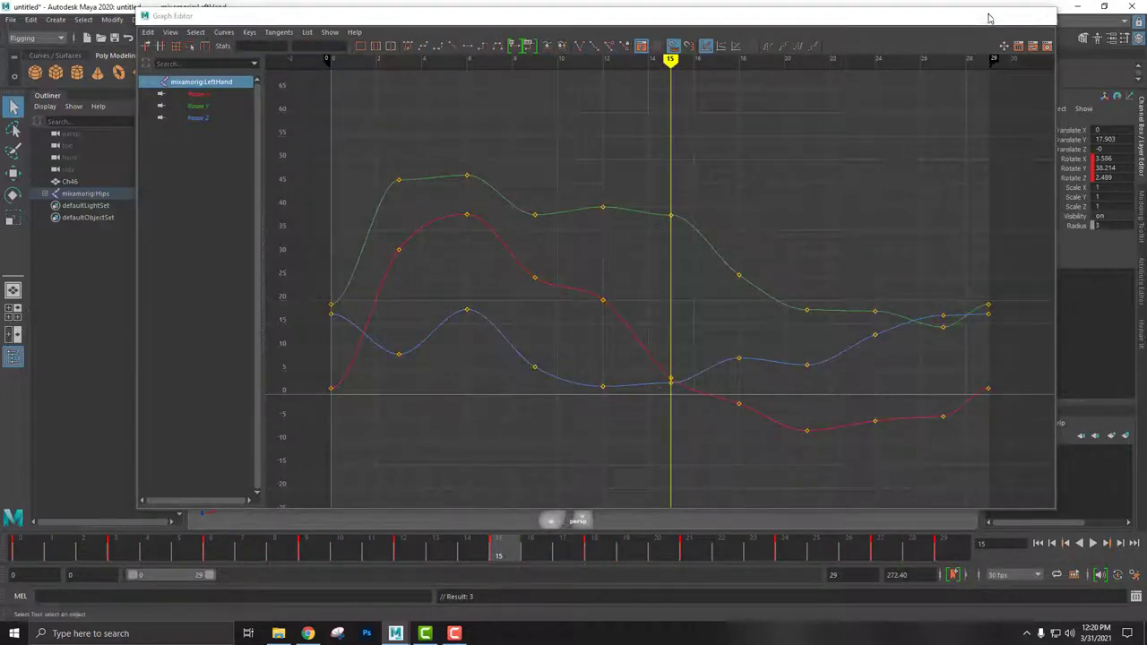
{"action": "left_click", "coordinate": [989, 17]}
{"action": "left_click", "coordinate": [1094, 544]}
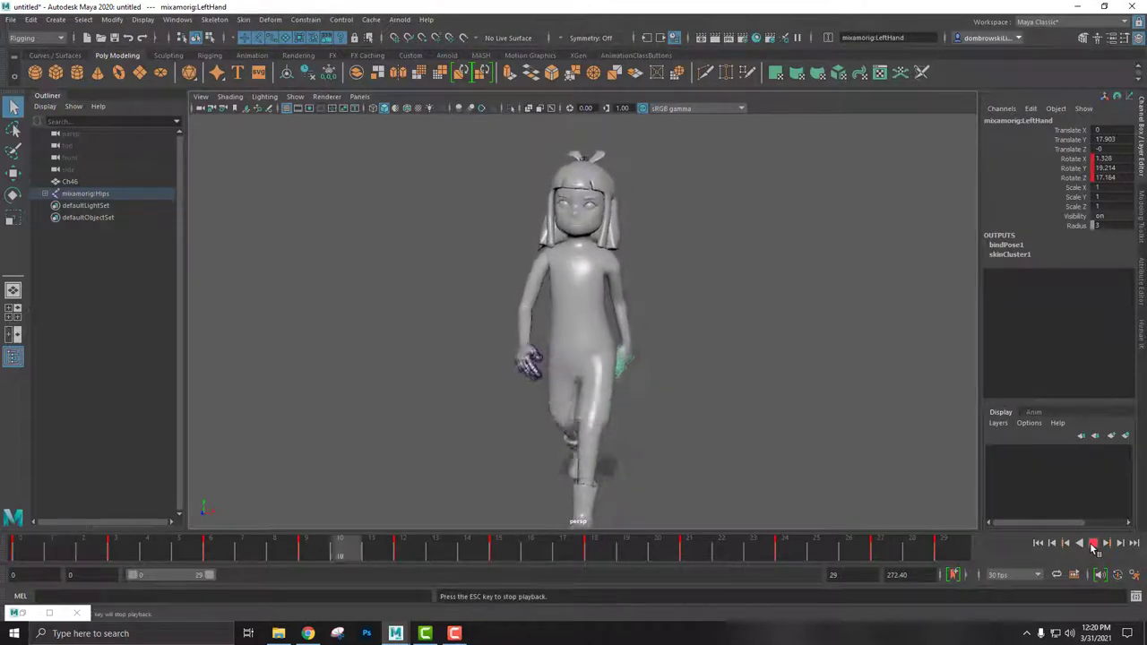
{"action": "left_click", "coordinate": [1093, 544]}
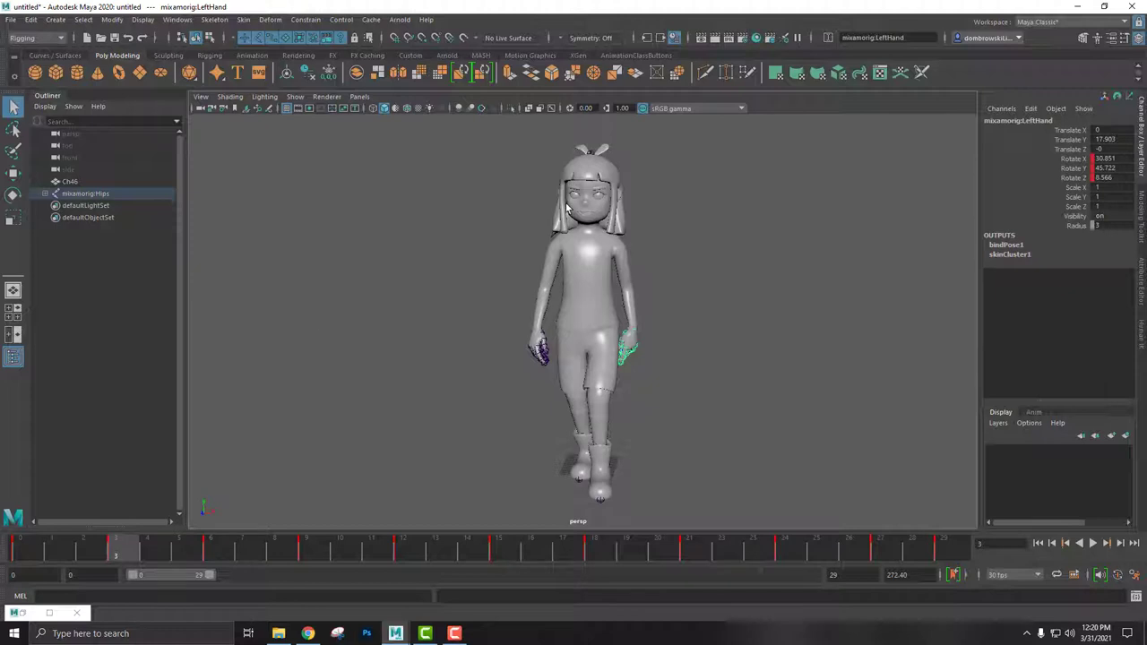
{"action": "mouse_move", "coordinate": [740, 320]}
{"action": "left_mouse_down", "text": "alt"}
{"action": "mouse_move", "coordinate": [622, 315]}
{"action": "mouse_move", "coordinate": [794, 313]}
{"action": "left_mouse_up", "text": "alt"}
{"action": "key", "text": "alt+v"}
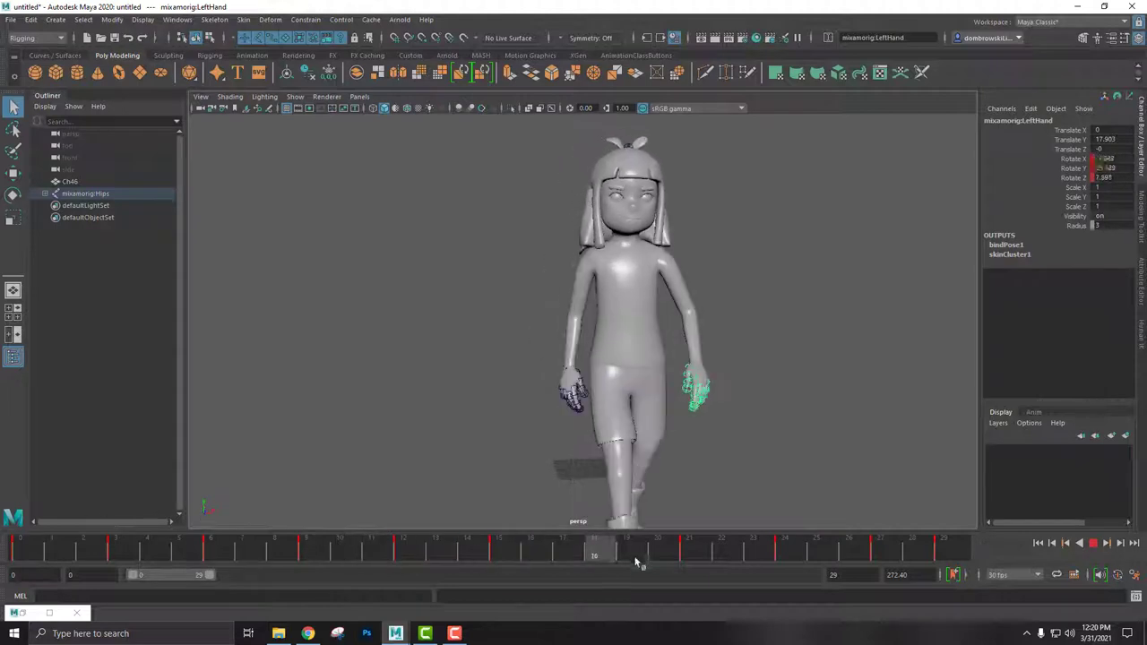
{"action": "left_click_drag", "start_coordinate": [726, 422], "coordinate": [674, 421], "text": "alt"}
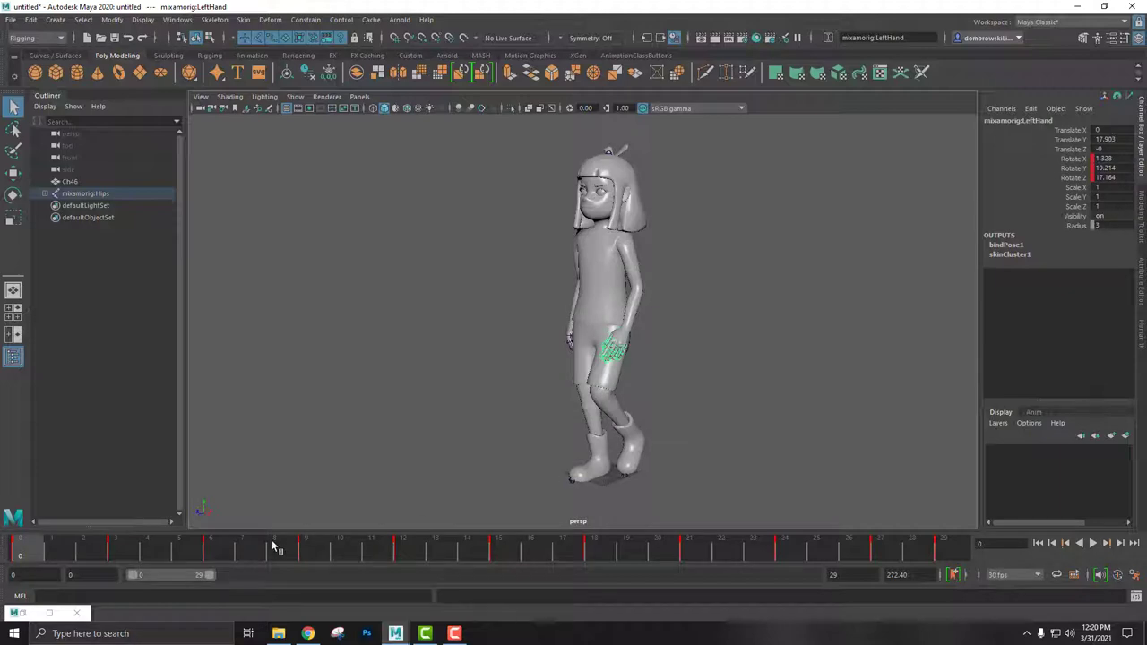
Return to Mixamo and preview the Sneak Walk animation on the character
{"action": "left_click", "coordinate": [307, 634]}
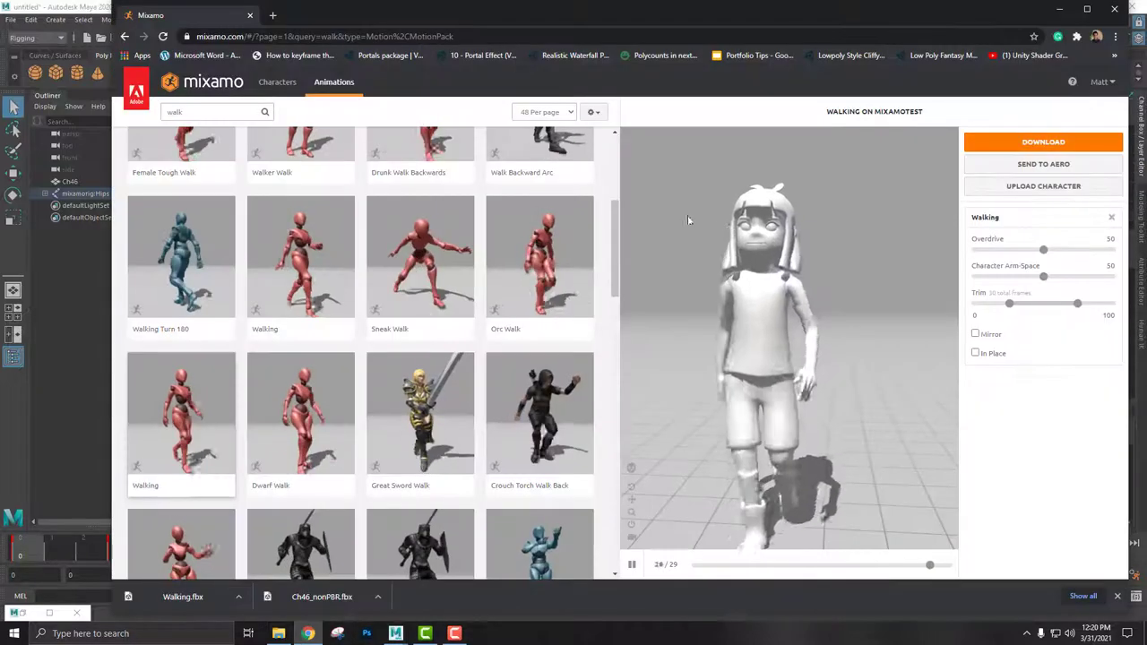
{"action": "left_click", "coordinate": [422, 254]}
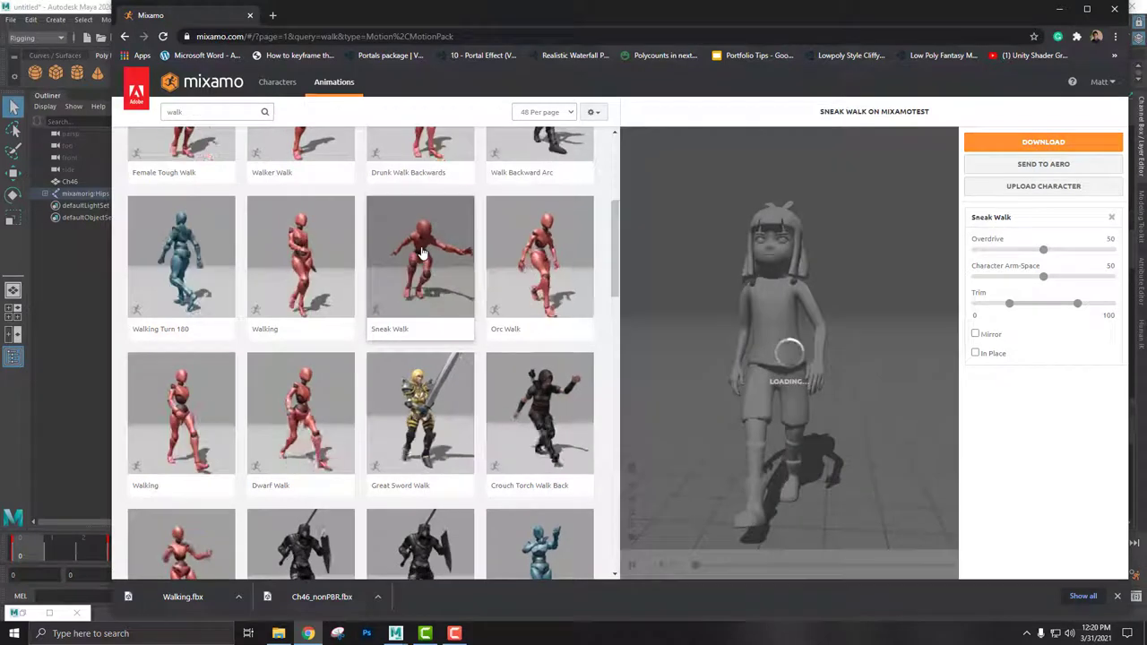